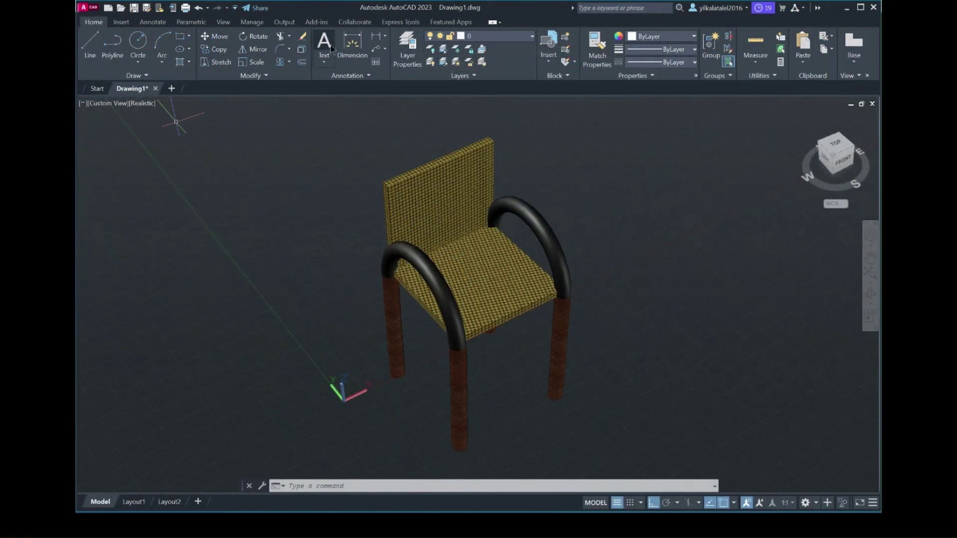
Step: Add a multiline course-title caption above-left of the chair at text height 0.8
{"action": "left_click", "coordinate": [326, 42]}
{"action": "left_click", "coordinate": [278, 149]}
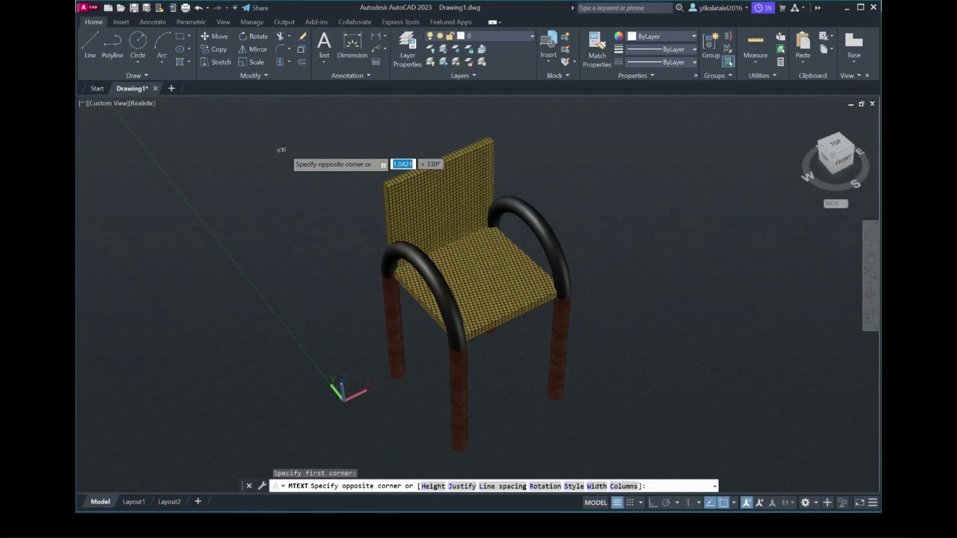
{"action": "left_click", "coordinate": [350, 170]}
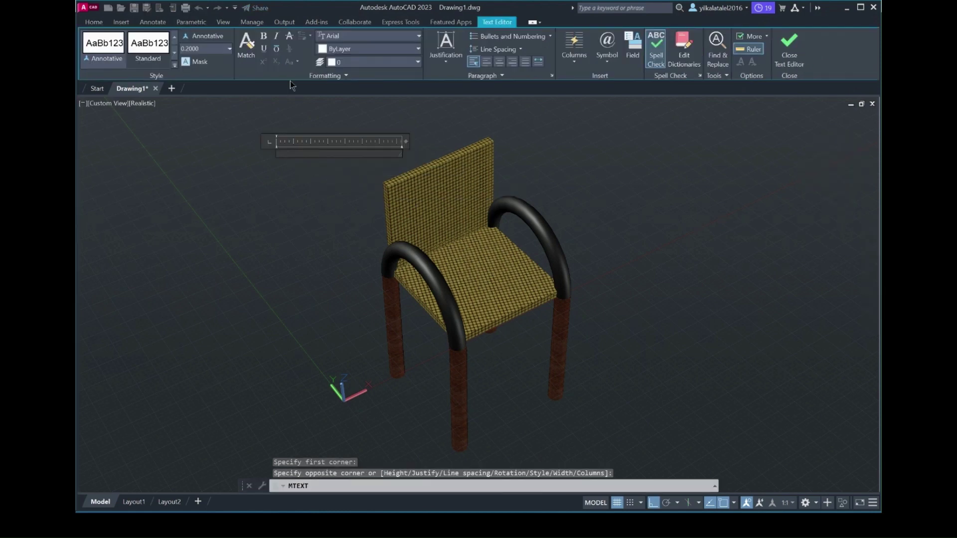
{"action": "left_click", "coordinate": [229, 52]}
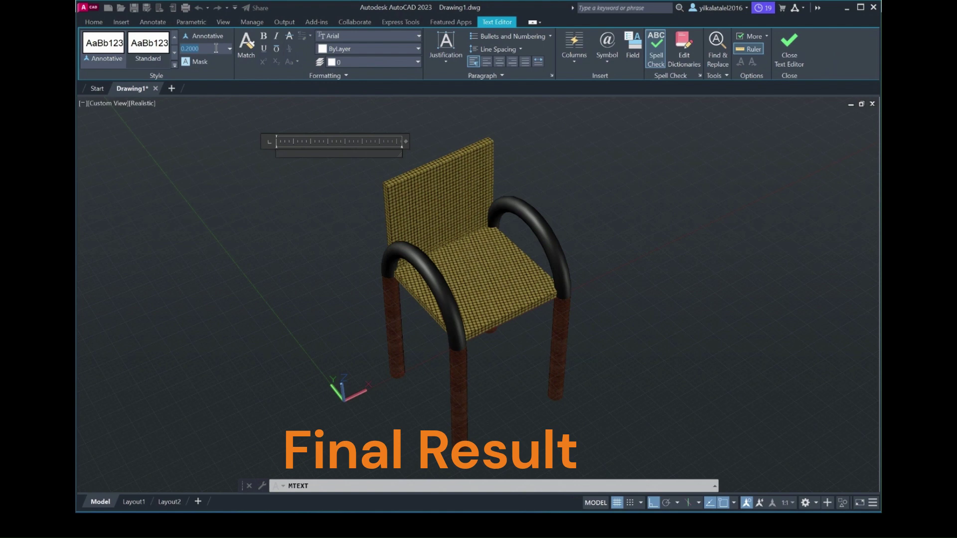
{"action": "type", "text": "0.8"}
{"action": "key", "text": "Return"}
{"action": "type", "text": "Learn AutoCAD with Yilkal"}
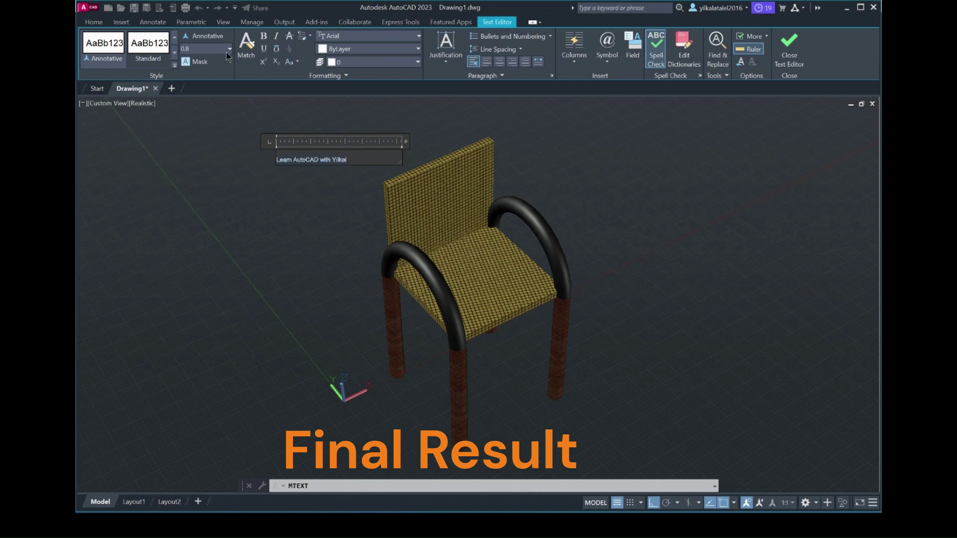
{"action": "left_click", "coordinate": [230, 48]}
{"action": "left_click_drag", "start_coordinate": [347, 159], "coordinate": [264, 164]}
{"action": "type", "text": "0.8"}
{"action": "key", "text": "Return"}
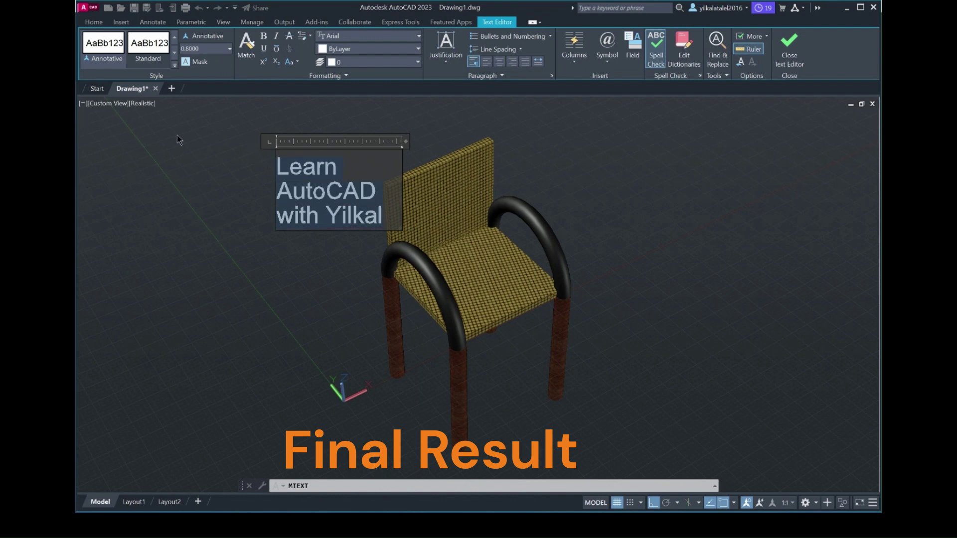
{"action": "left_click", "coordinate": [299, 130]}
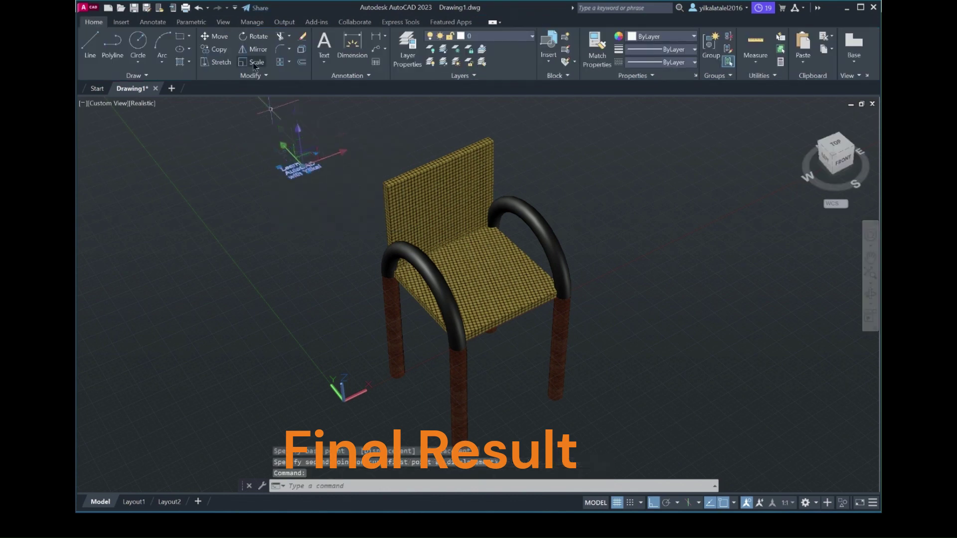
Step: Start scaling the caption with SC and pick its base point
{"action": "type", "text": "sc"}
{"action": "key", "text": "Return"}
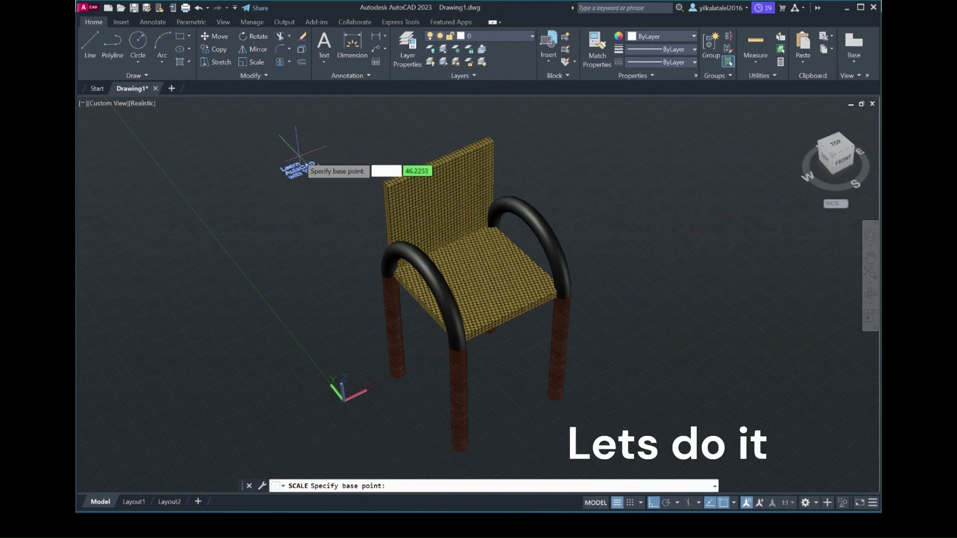
{"action": "left_click", "coordinate": [289, 178]}
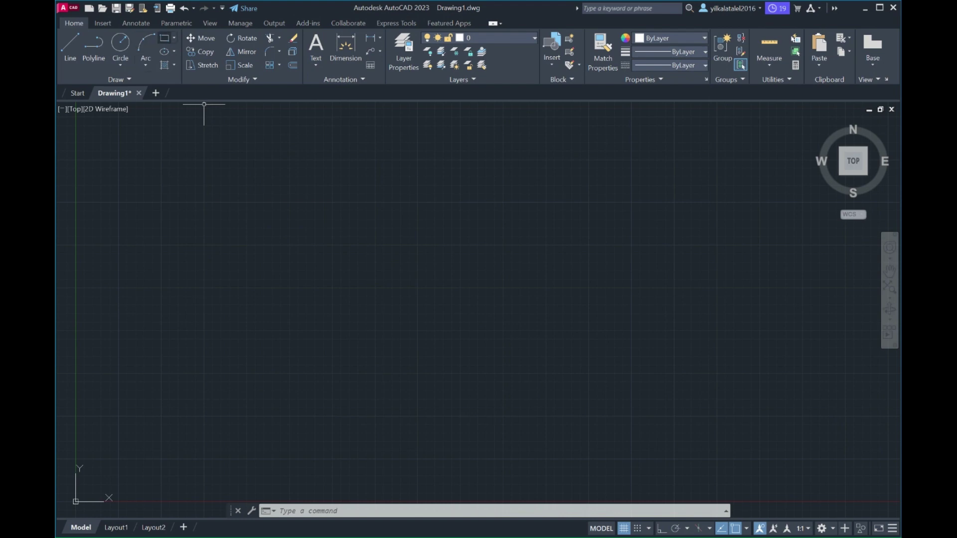
Step: Draw a 15 × 15 square rectangle and view it isometrically
{"action": "left_click", "coordinate": [164, 38]}
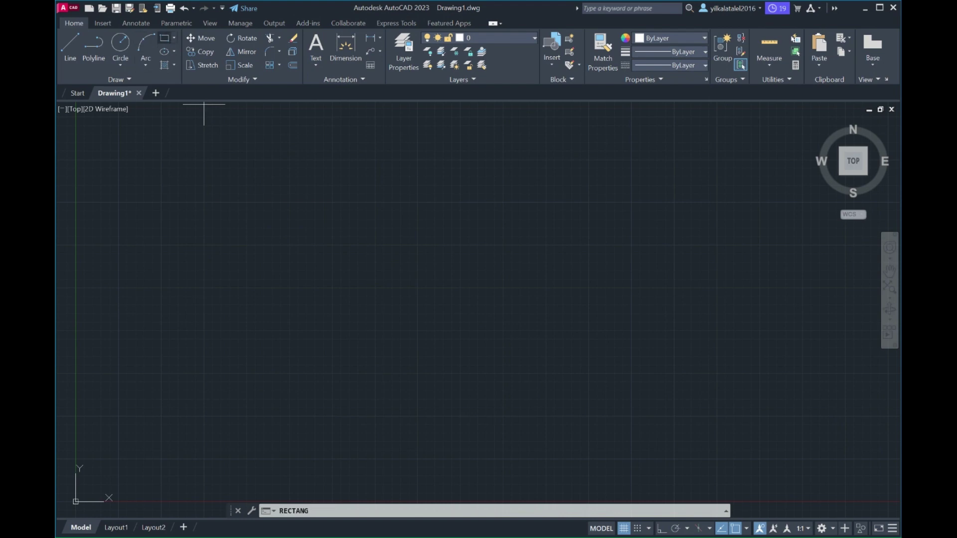
{"action": "left_click", "coordinate": [328, 244]}
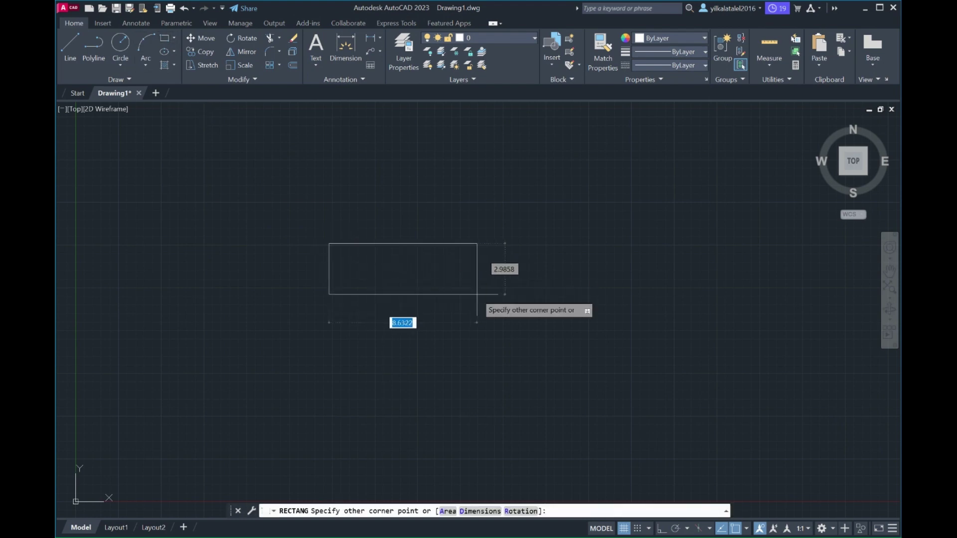
{"action": "type", "text": "15"}
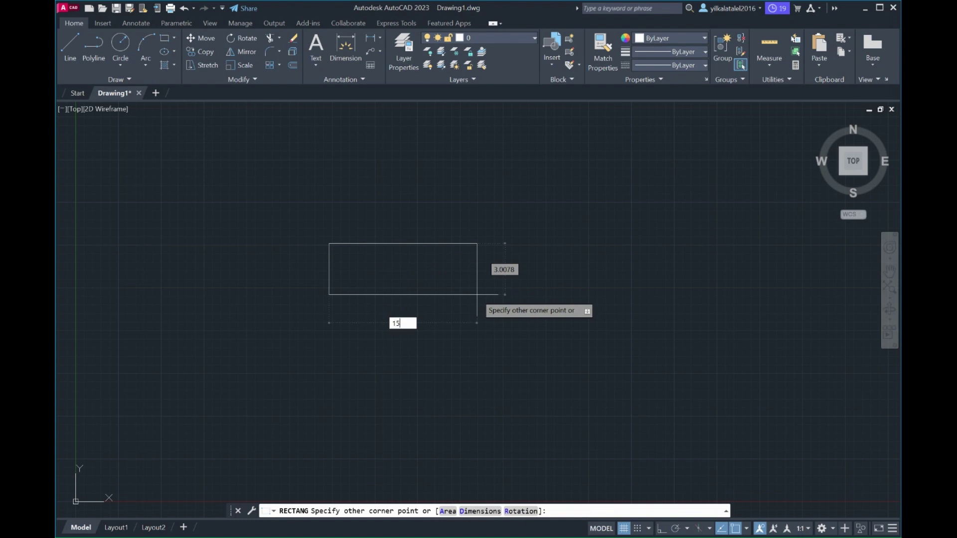
{"action": "key", "text": "Tab"}
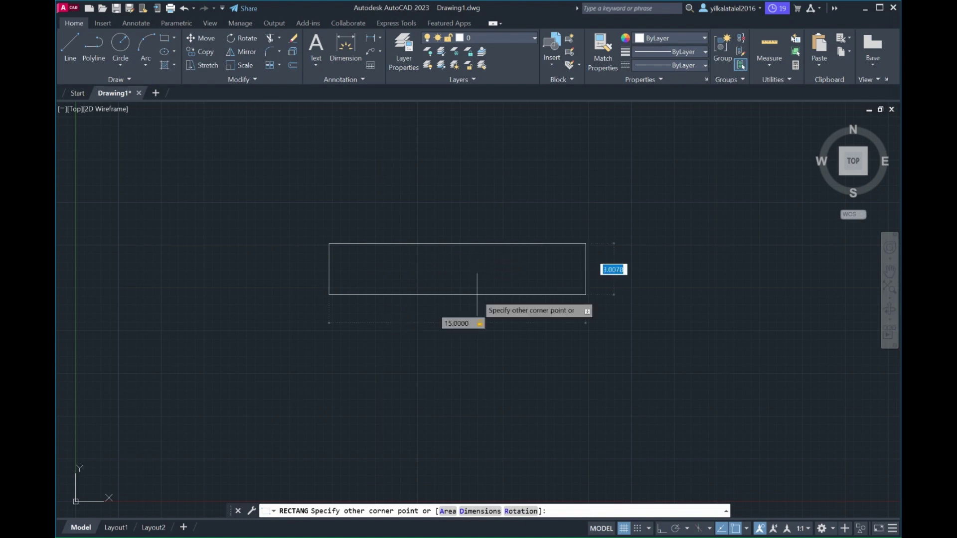
{"action": "type", "text": "15"}
{"action": "key", "text": "Return"}
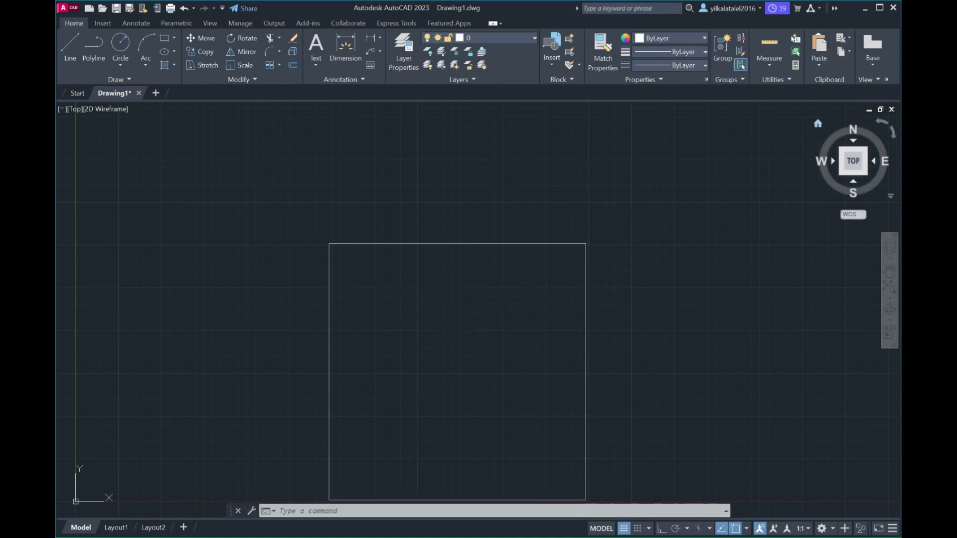
{"action": "left_click", "coordinate": [840, 174]}
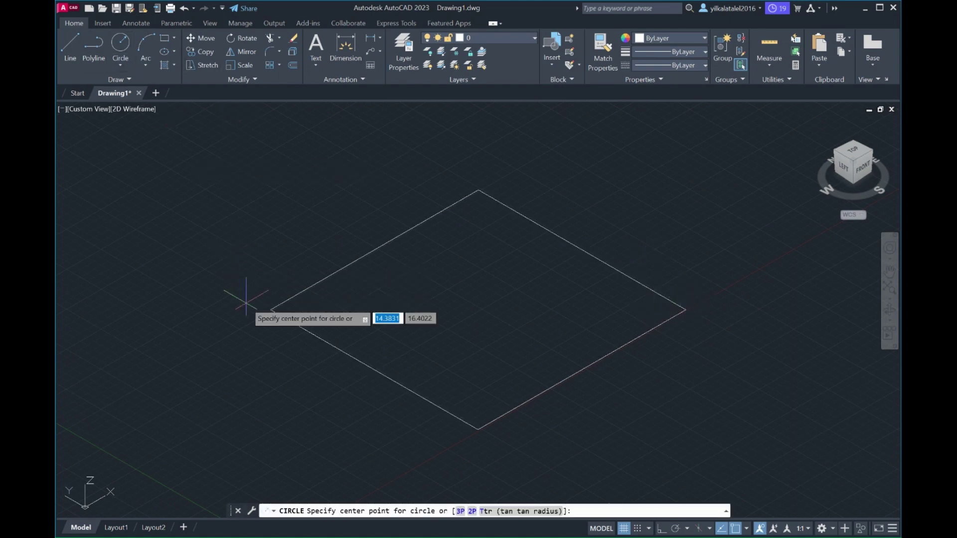
Step: Draw a radius-1 circle centred on the square's left corner
{"action": "left_click", "coordinate": [270, 310]}
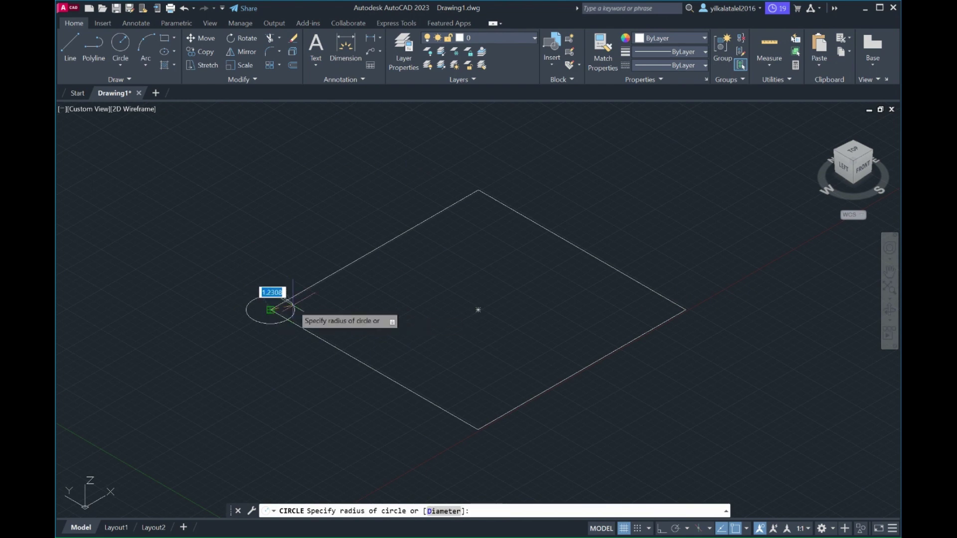
{"action": "type", "text": "1"}
{"action": "key", "text": "Return"}
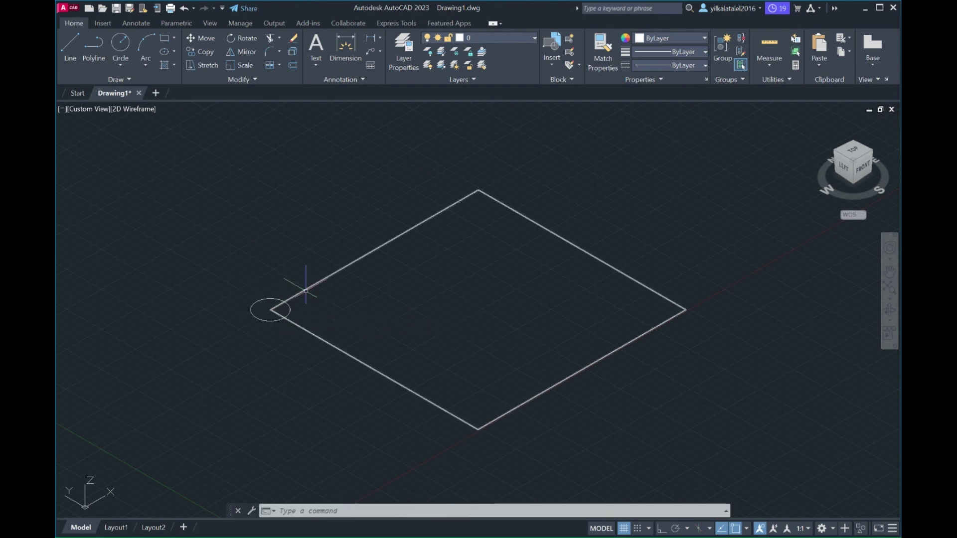
Step: Select the circle and start mirroring it with M
{"action": "left_click", "coordinate": [256, 302]}
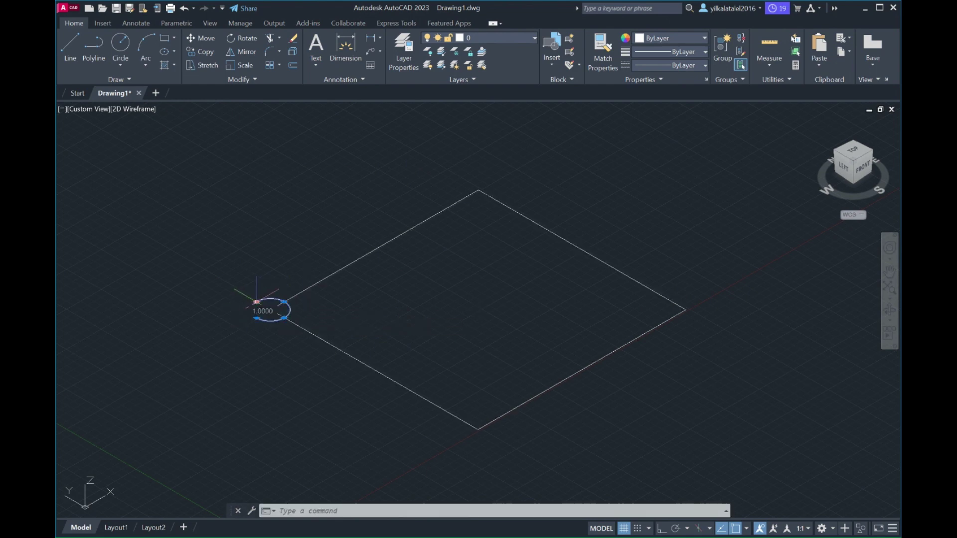
{"action": "type", "text": "mi"}
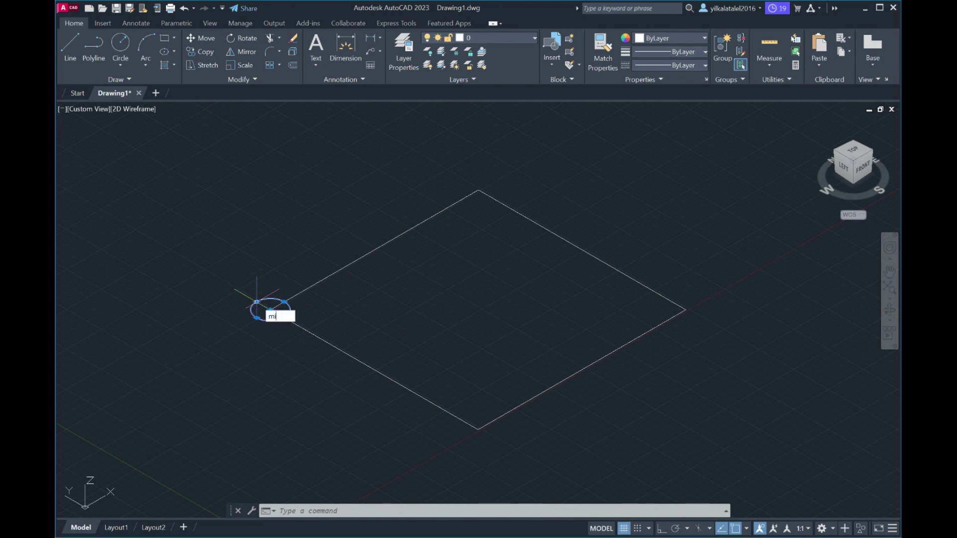
{"action": "key", "text": "Return"}
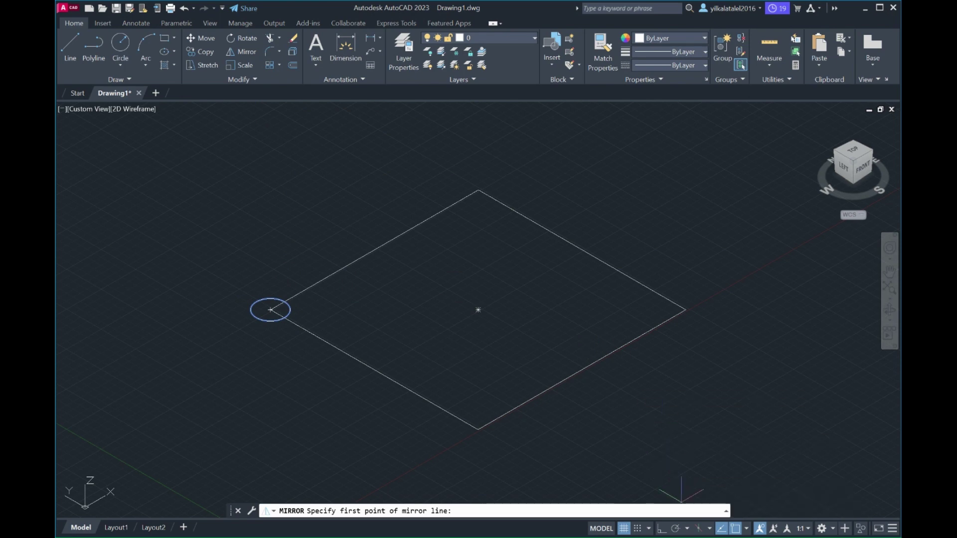
Step: Mirror the corner circle across the edge midpoint, keeping the original
{"action": "key", "text": "Escape"}
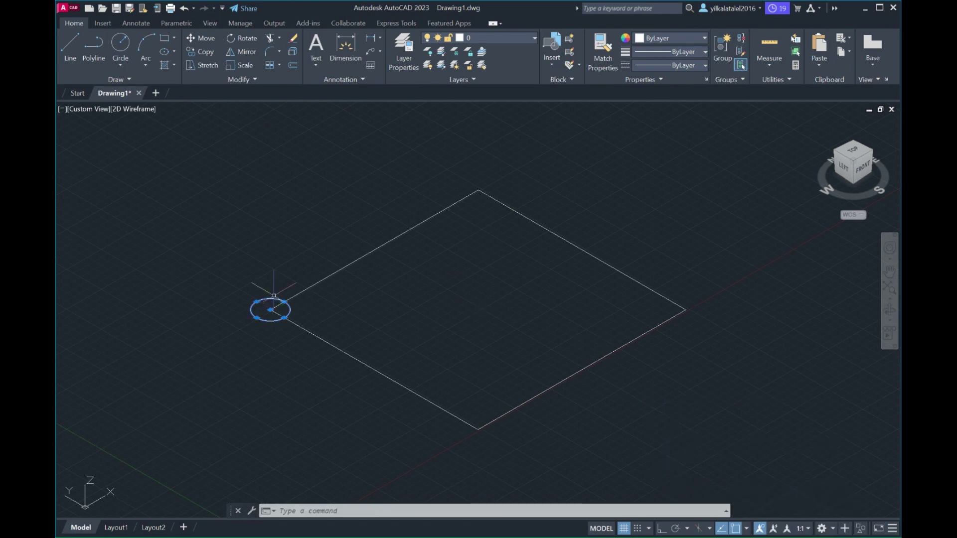
{"action": "left_click", "coordinate": [242, 51]}
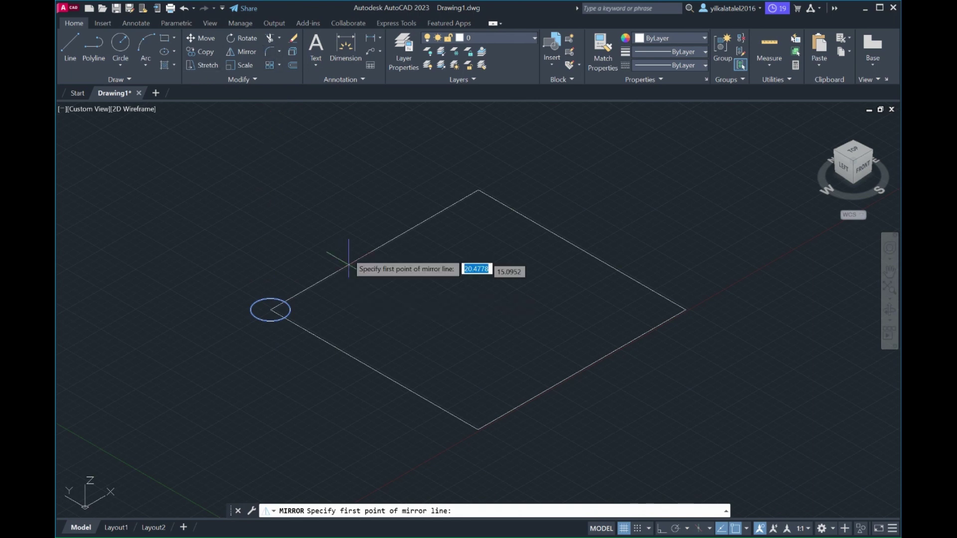
{"action": "left_click", "coordinate": [375, 249]}
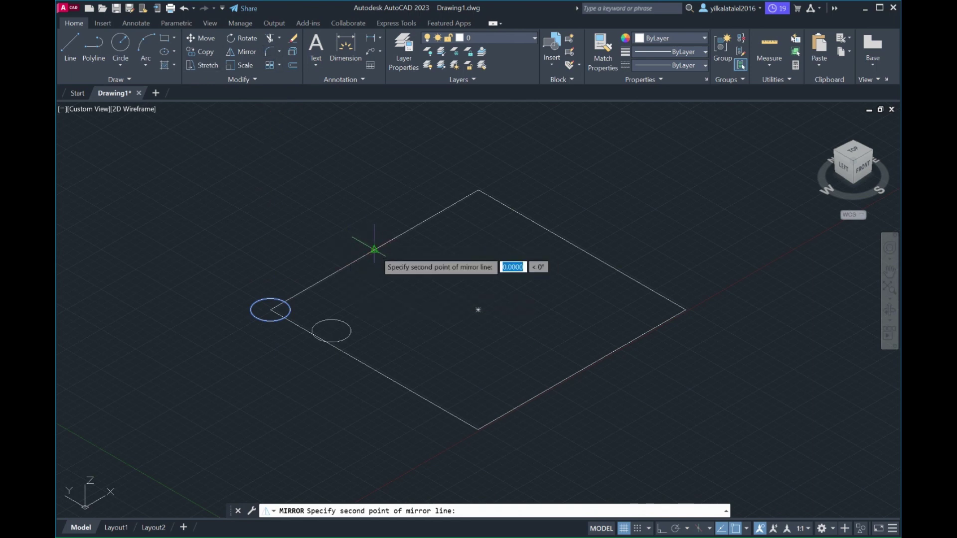
{"action": "left_click", "coordinate": [355, 239]}
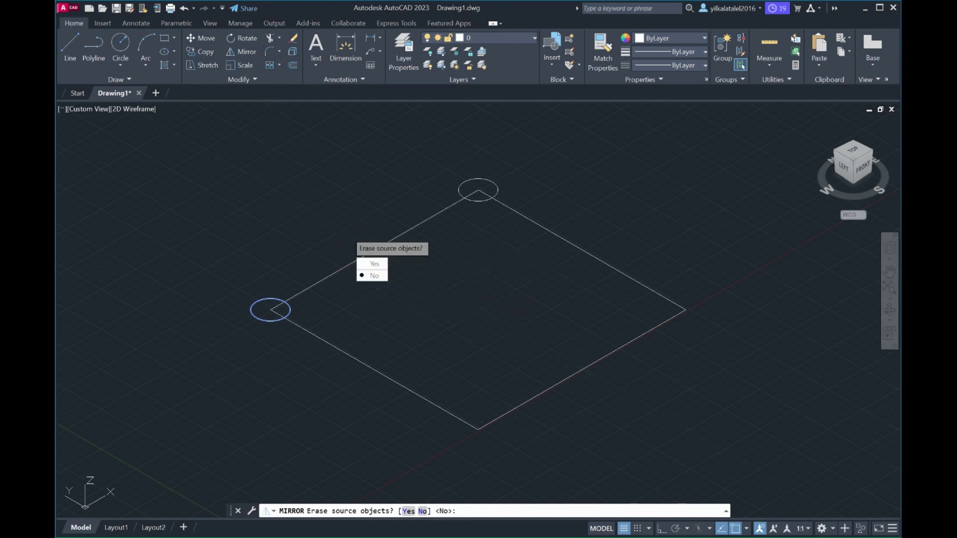
{"action": "key", "text": "Return"}
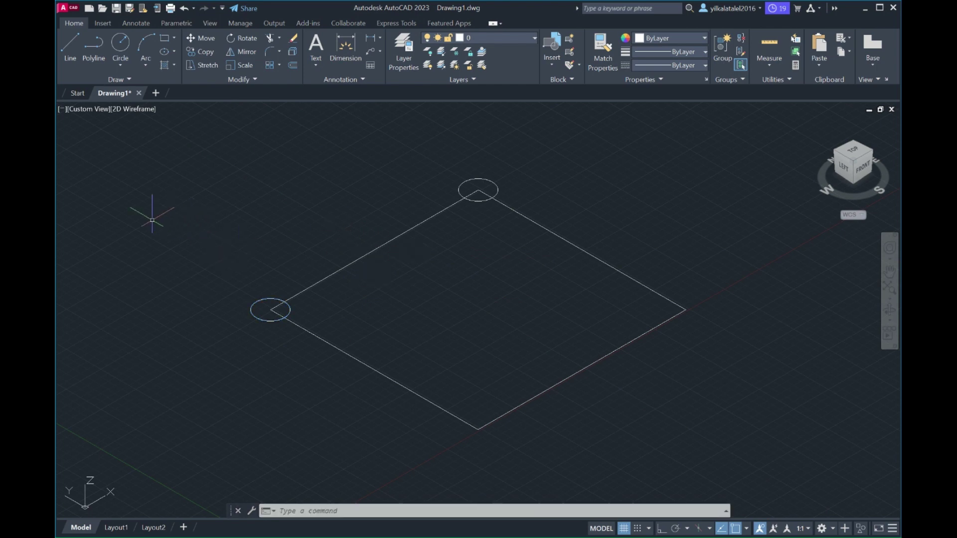
Step: Mirror both circles to the remaining two corners, keeping the originals
{"action": "left_click", "coordinate": [141, 235]}
{"action": "left_click", "coordinate": [433, 242]}
{"action": "left_click", "coordinate": [167, 379]}
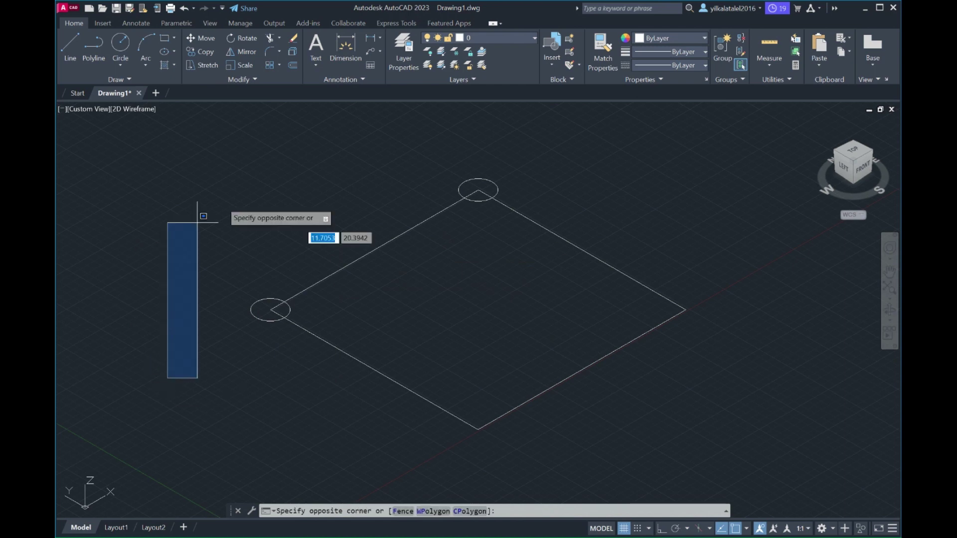
{"action": "left_click", "coordinate": [507, 135]}
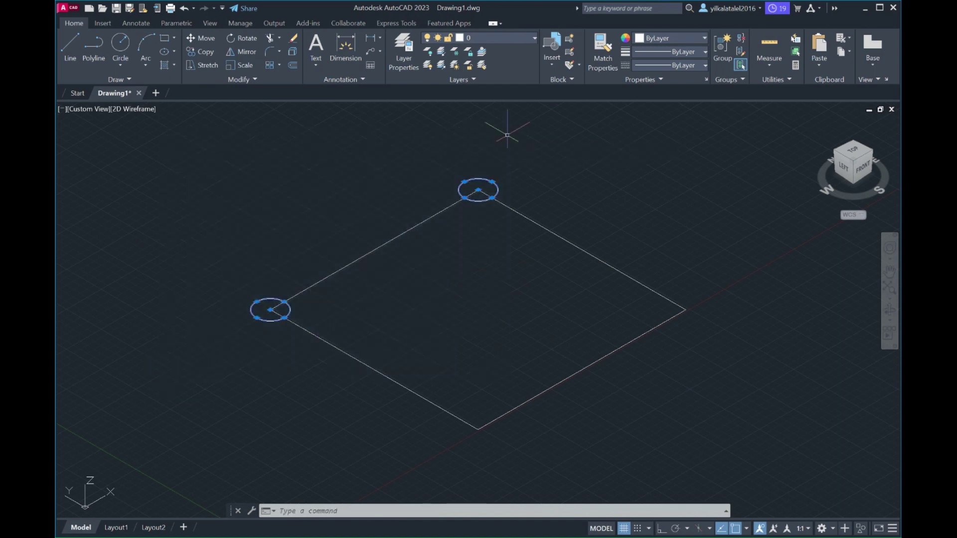
{"action": "left_click", "coordinate": [242, 51]}
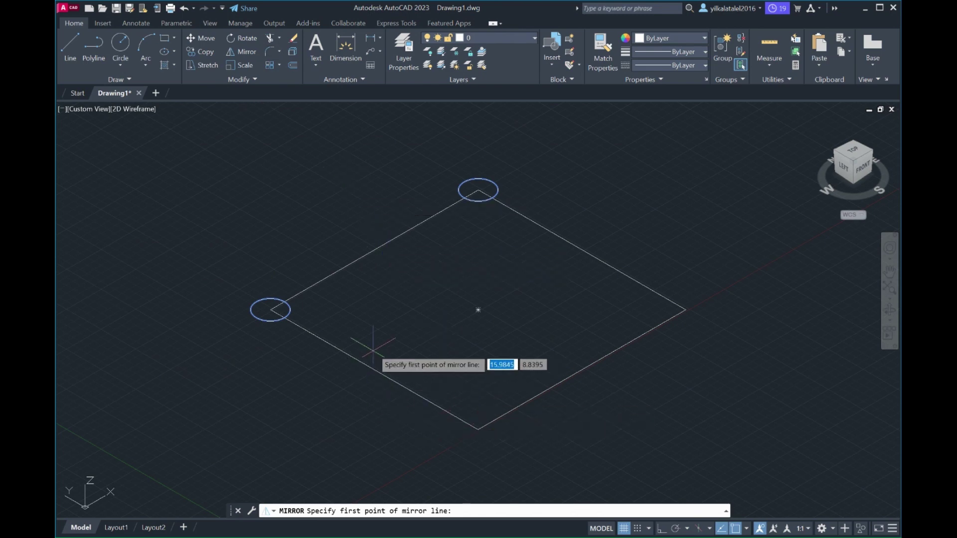
{"action": "left_click", "coordinate": [374, 370]}
{"action": "left_click", "coordinate": [329, 395]}
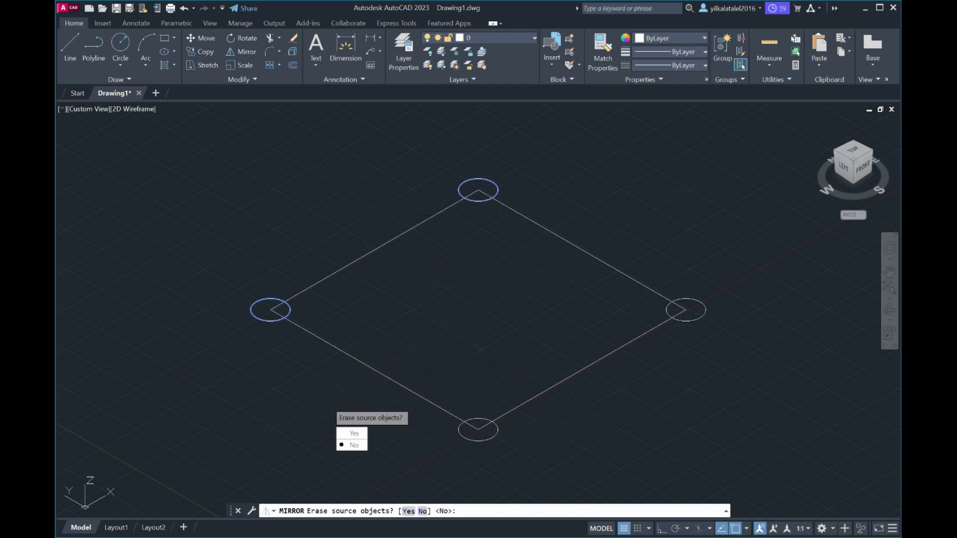
{"action": "left_click", "coordinate": [352, 444]}
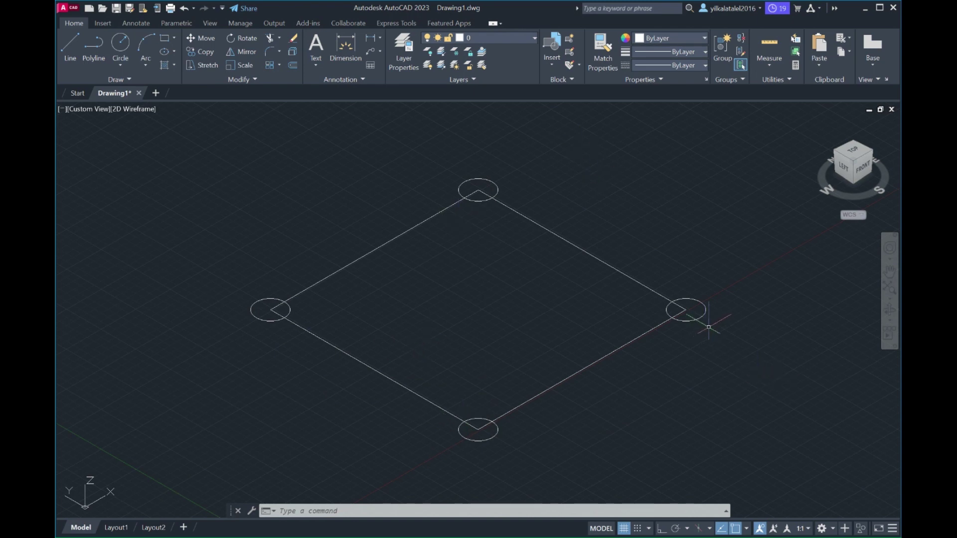
{"action": "left_click", "coordinate": [704, 313]}
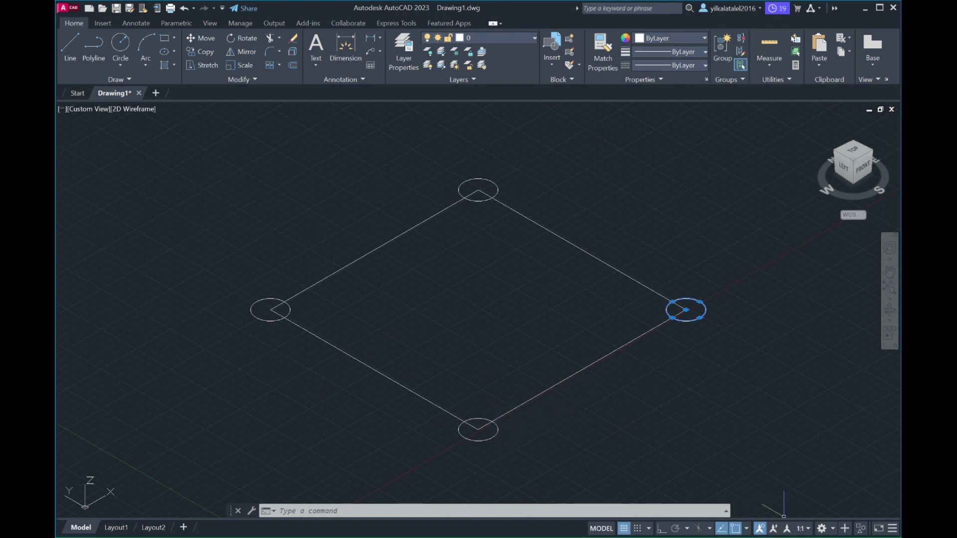
Step: Clear the selection and begin Extrude in the 3D Modeling workspace
{"action": "key", "text": "Escape"}
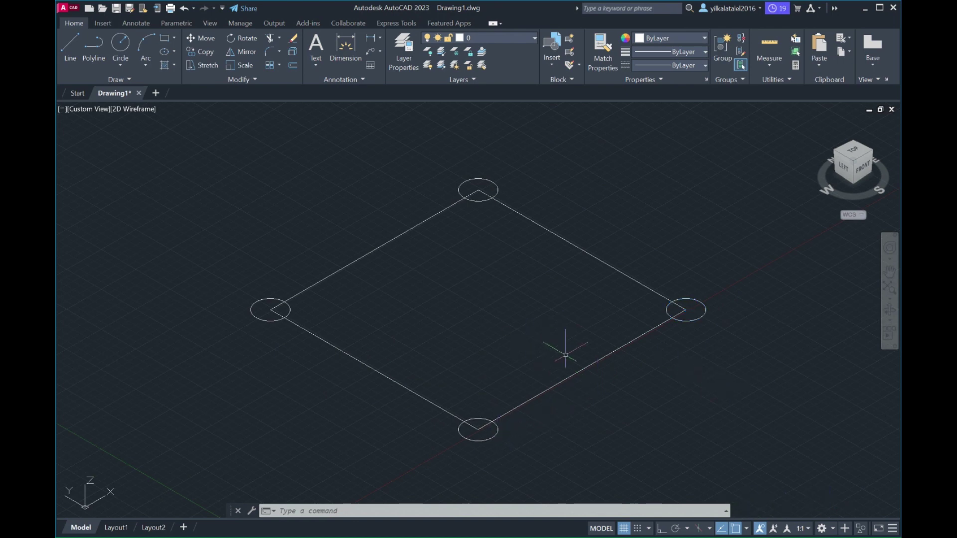
{"action": "scroll", "coordinate": [565, 355], "scroll_direction": "up", "scroll_amount": 2}
{"action": "scroll", "coordinate": [562, 349], "scroll_direction": "down", "scroll_amount": 2}
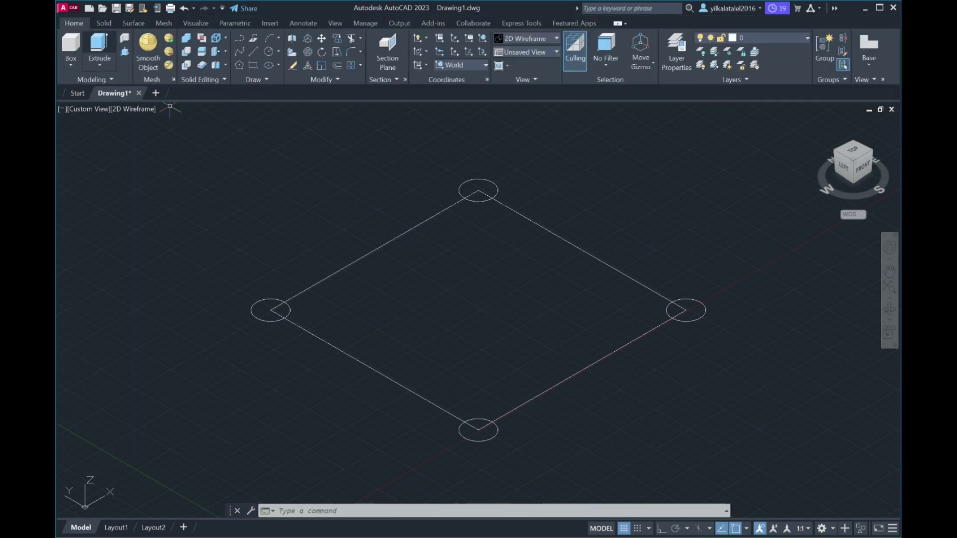
{"action": "left_click", "coordinate": [99, 50]}
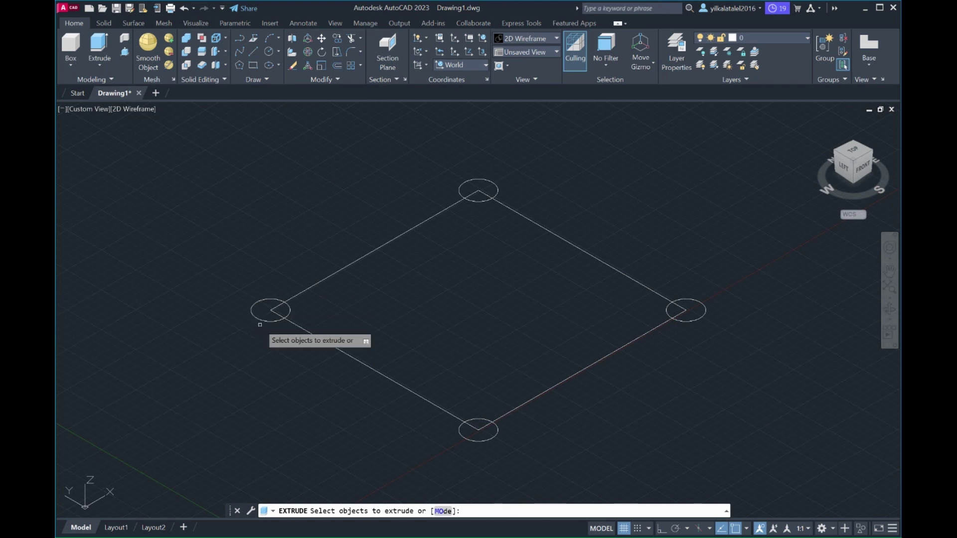
Step: Extrude the four corner circles 18 units tall into legs
{"action": "left_click", "coordinate": [262, 319]}
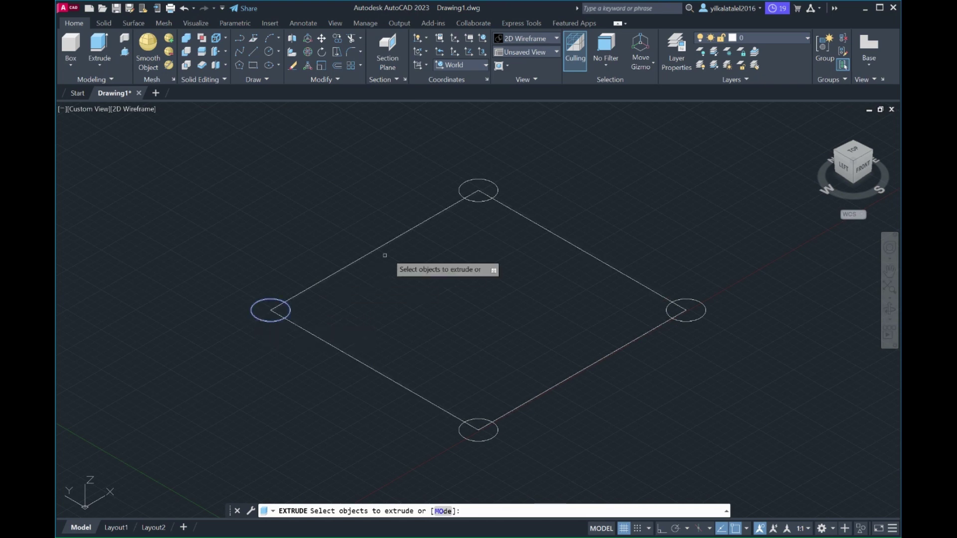
{"action": "left_click", "coordinate": [477, 201]}
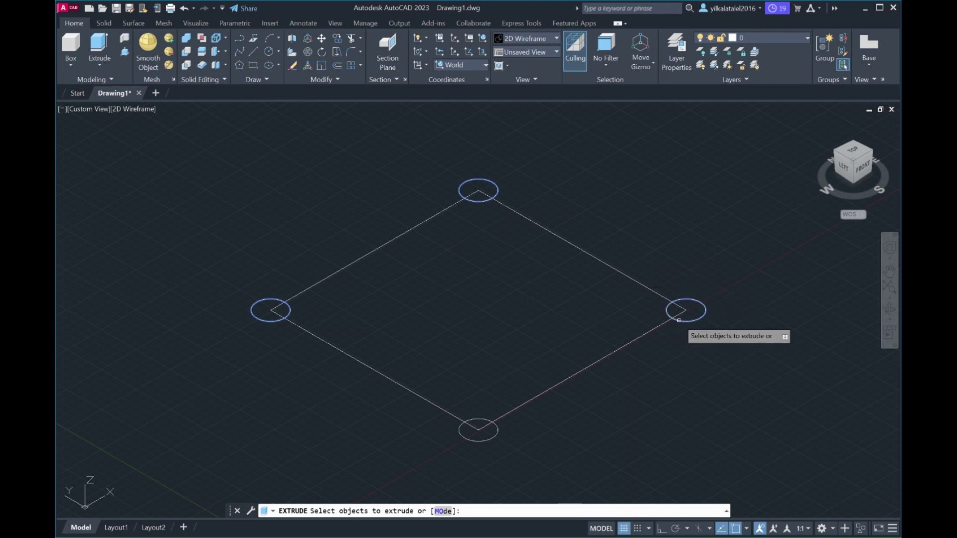
{"action": "left_click", "coordinate": [679, 320]}
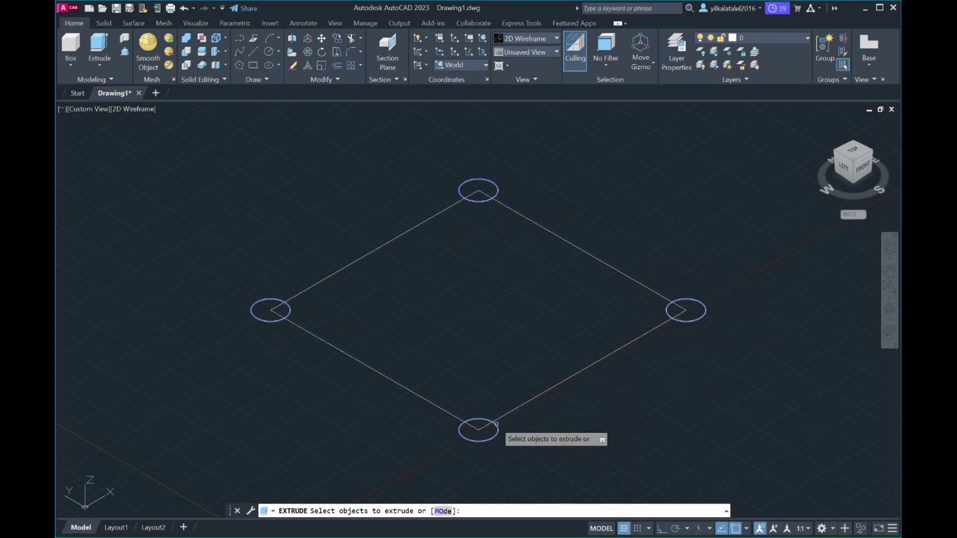
{"action": "left_click", "coordinate": [496, 425]}
{"action": "key", "text": "Return"}
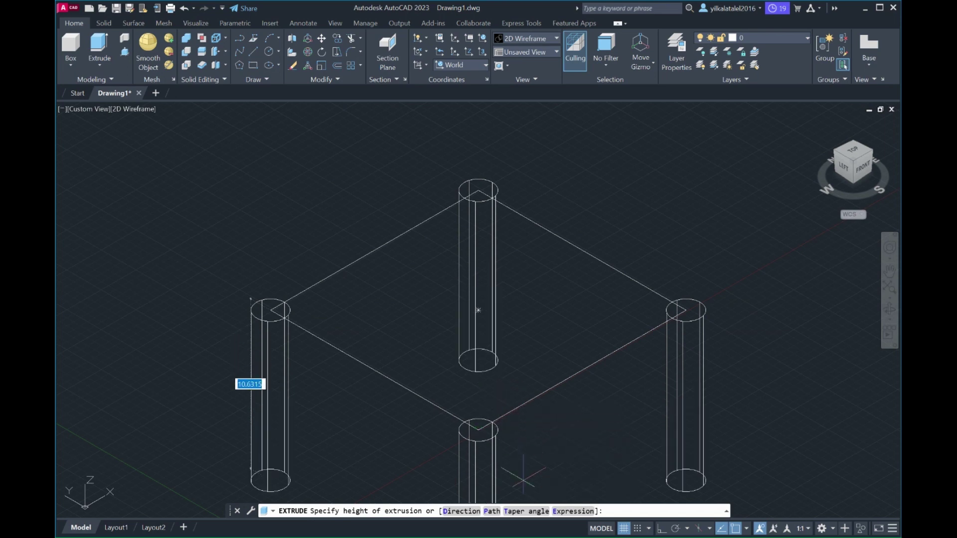
{"action": "type", "text": "18"}
{"action": "key", "text": "Return"}
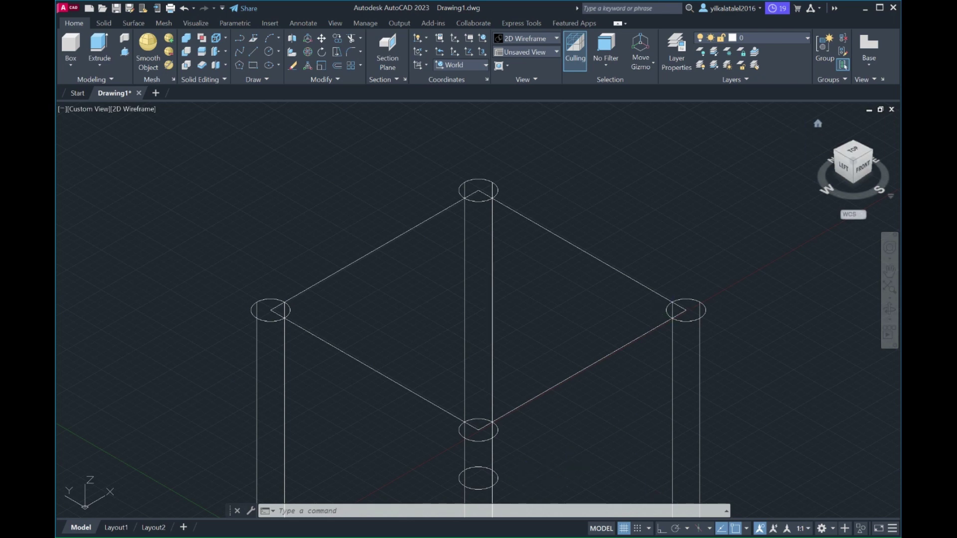
Step: Pan and orbit the view to see the legs at an angle
{"action": "scroll", "coordinate": [699, 284], "scroll_direction": "down", "scroll_amount": 2}
{"action": "middle_click_drag", "start_coordinate": [699, 290], "coordinate": [672, 243]}
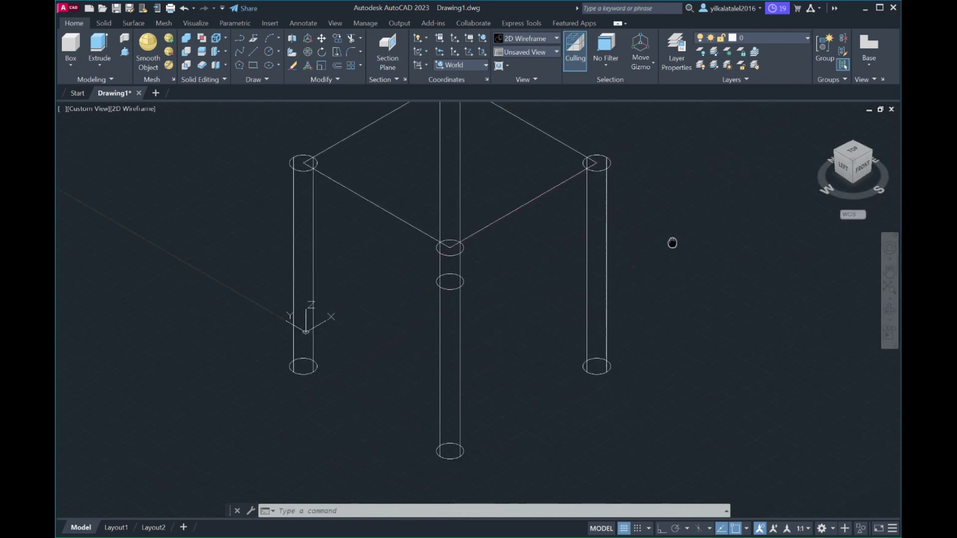
{"action": "scroll", "coordinate": [694, 242], "scroll_direction": "down", "scroll_amount": 4}
{"action": "scroll", "coordinate": [653, 225], "scroll_direction": "up", "scroll_amount": 4}
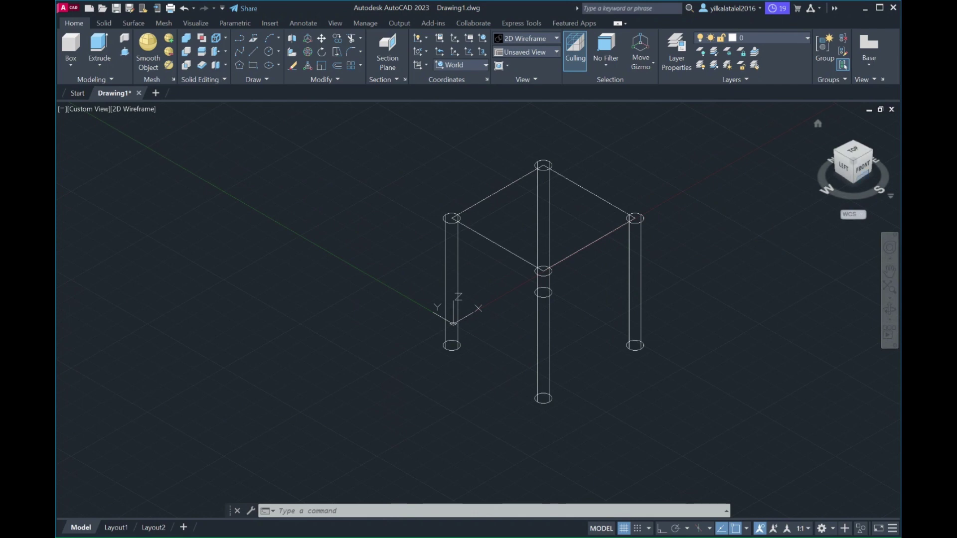
{"action": "mouse_move", "coordinate": [543, 272]}
{"action": "middle_mouse_down", "text": "shift"}
{"action": "mouse_move", "coordinate": [519, 279]}
{"action": "mouse_move", "coordinate": [331, 220]}
{"action": "middle_mouse_up", "text": "shift"}
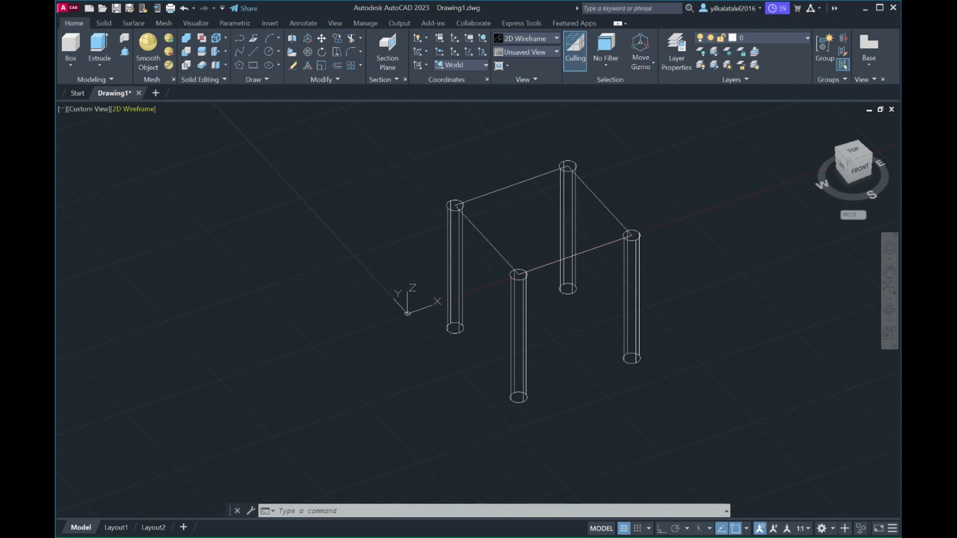
Step: Switch to the Shades of Gray visual style and reposition the model
{"action": "left_click", "coordinate": [890, 272]}
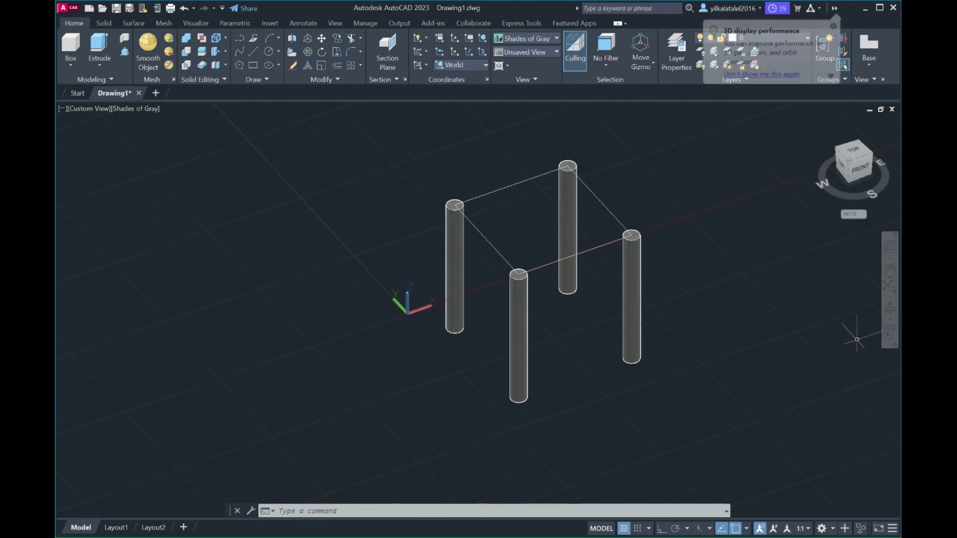
{"action": "left_click_drag", "start_coordinate": [771, 319], "coordinate": [796, 426]}
{"action": "key", "text": "Escape"}
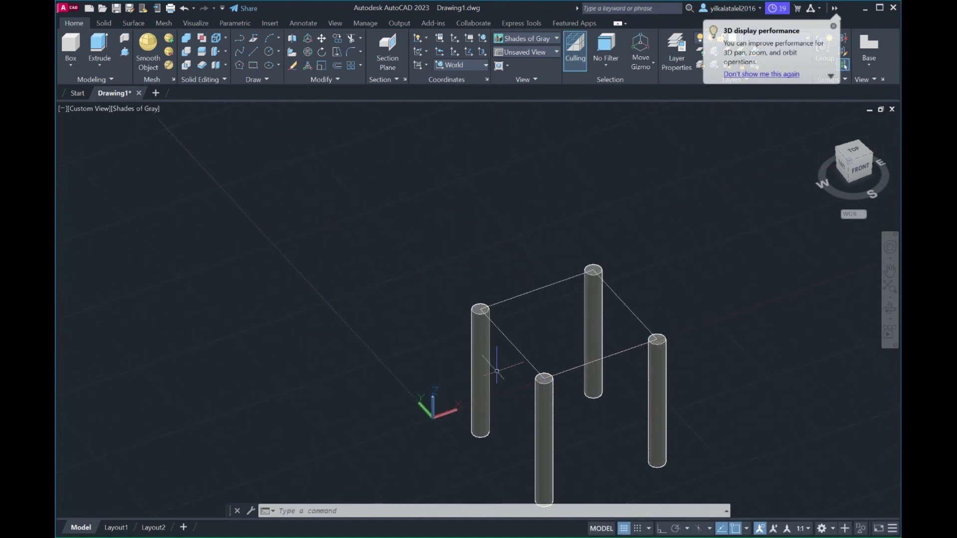
Step: Extrude the square outline 1 unit into the seat slab
{"action": "left_click", "coordinate": [517, 346]}
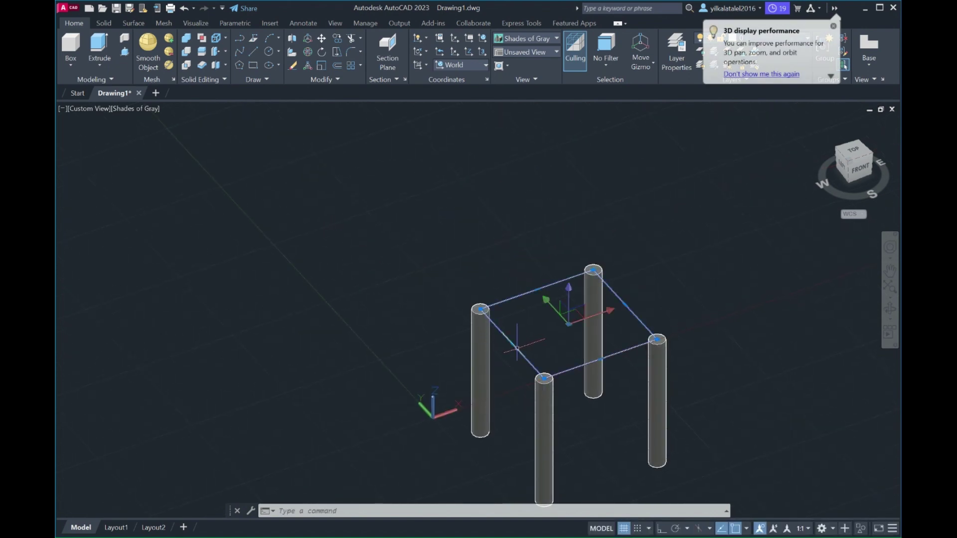
{"action": "left_click", "coordinate": [99, 50]}
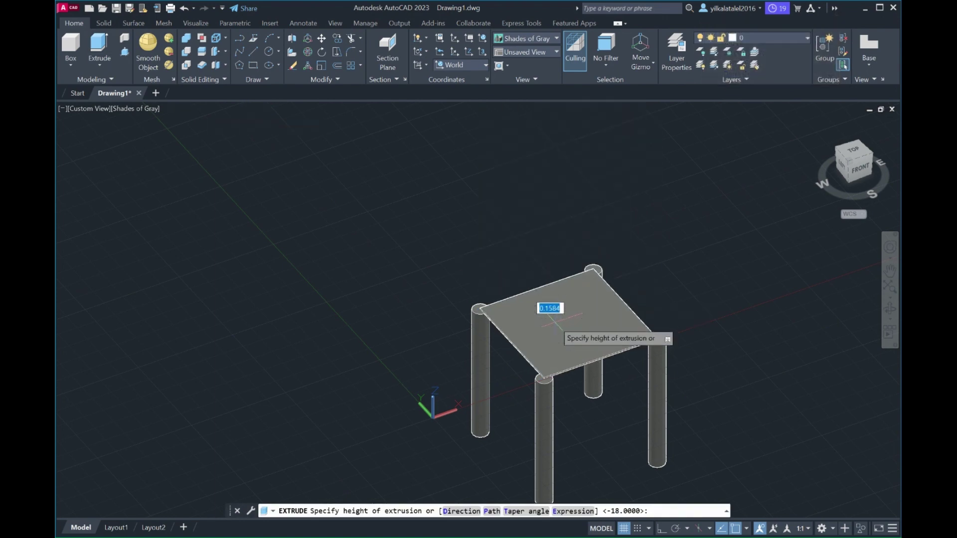
{"action": "type", "text": "1"}
{"action": "key", "text": "Return"}
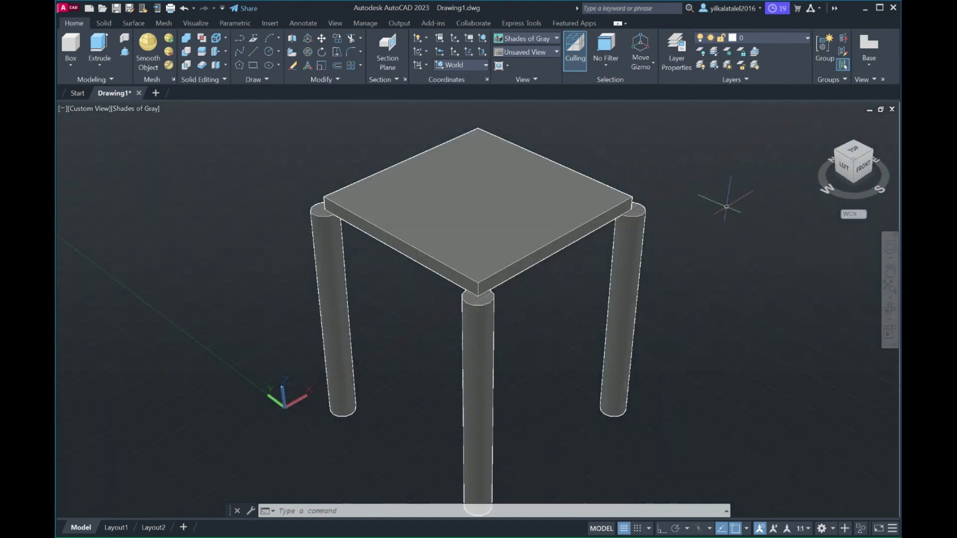
{"action": "scroll", "coordinate": [726, 206], "scroll_direction": "down", "scroll_amount": 3}
{"action": "left_click", "coordinate": [70, 50]}
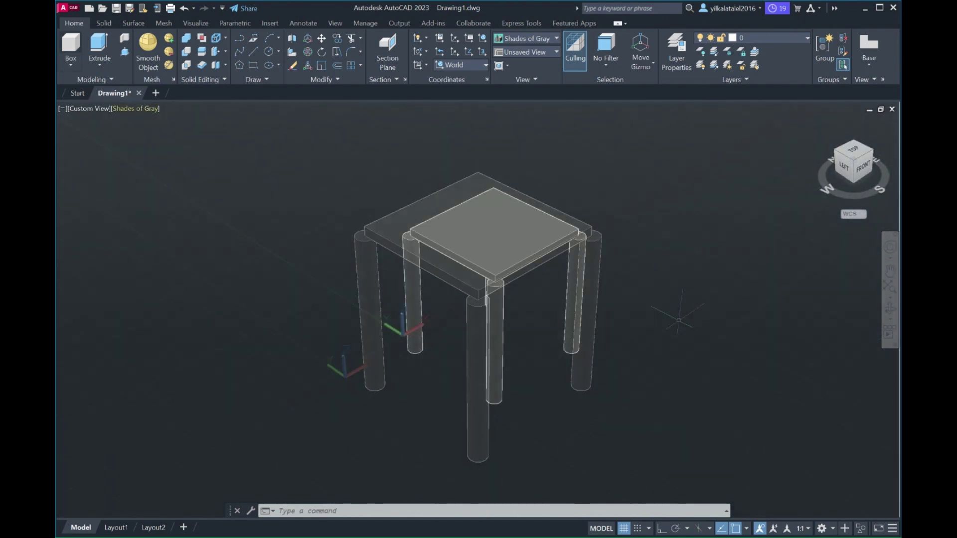
Step: Draw a thin box slab to the left of the stool
{"action": "left_click", "coordinate": [204, 198]}
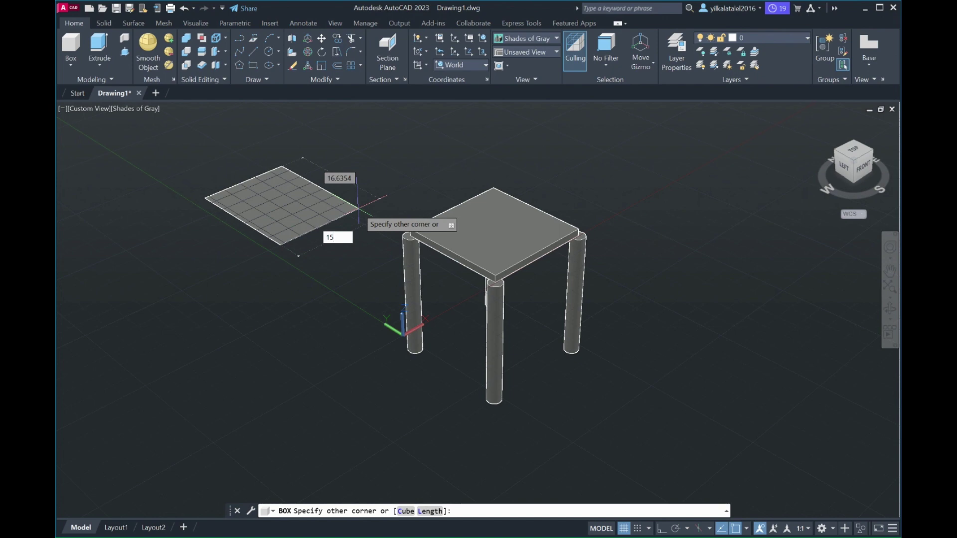
{"action": "left_click", "coordinate": [358, 208]}
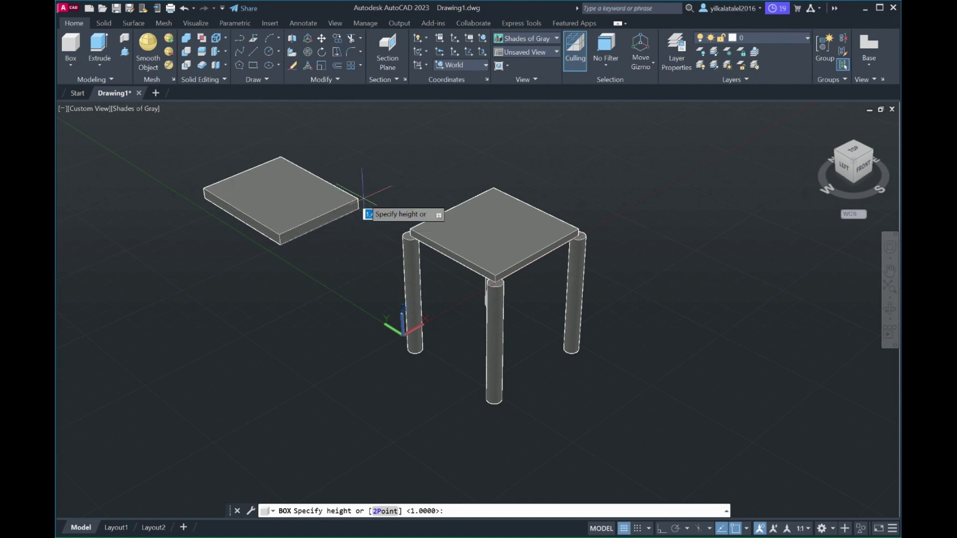
{"action": "left_click", "coordinate": [363, 198]}
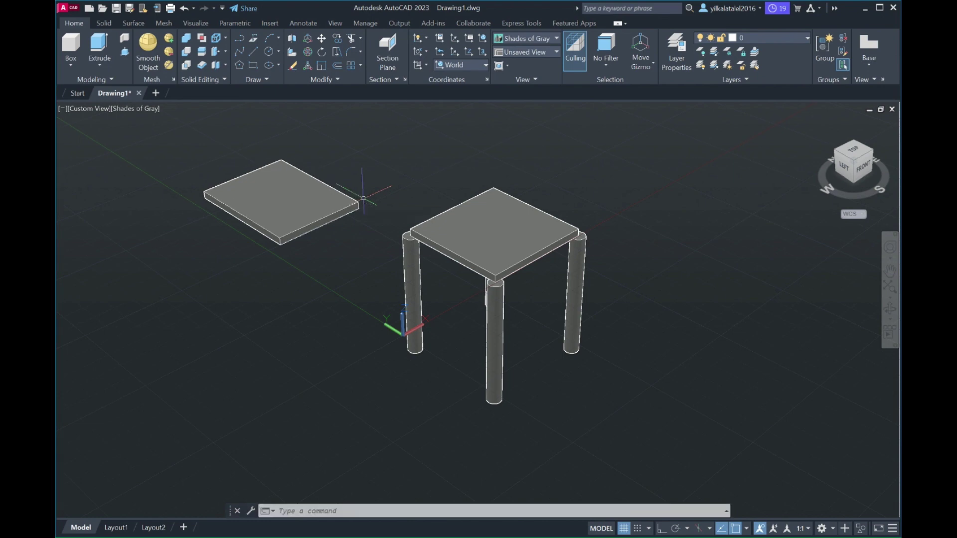
{"action": "left_click", "coordinate": [282, 237]}
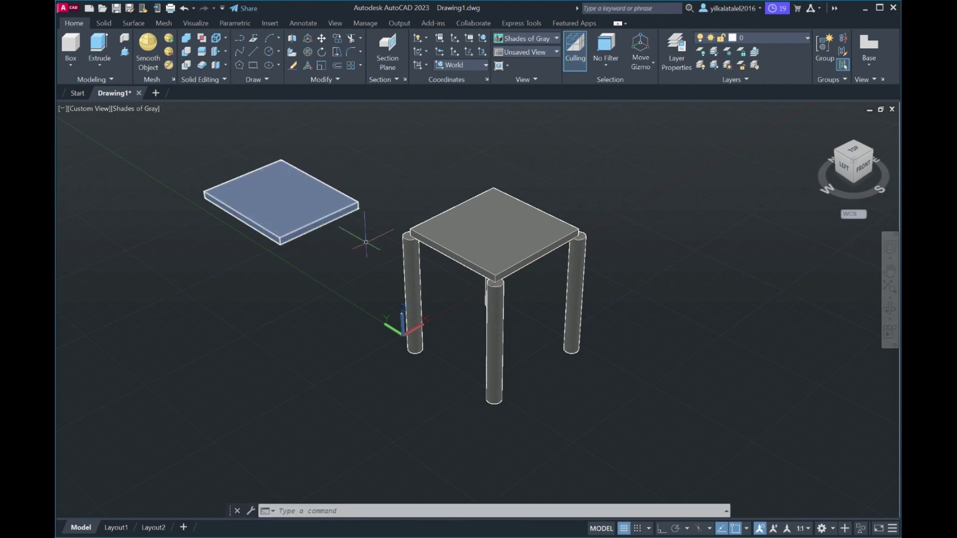
{"action": "key", "text": "Escape"}
{"action": "left_click", "coordinate": [294, 196]}
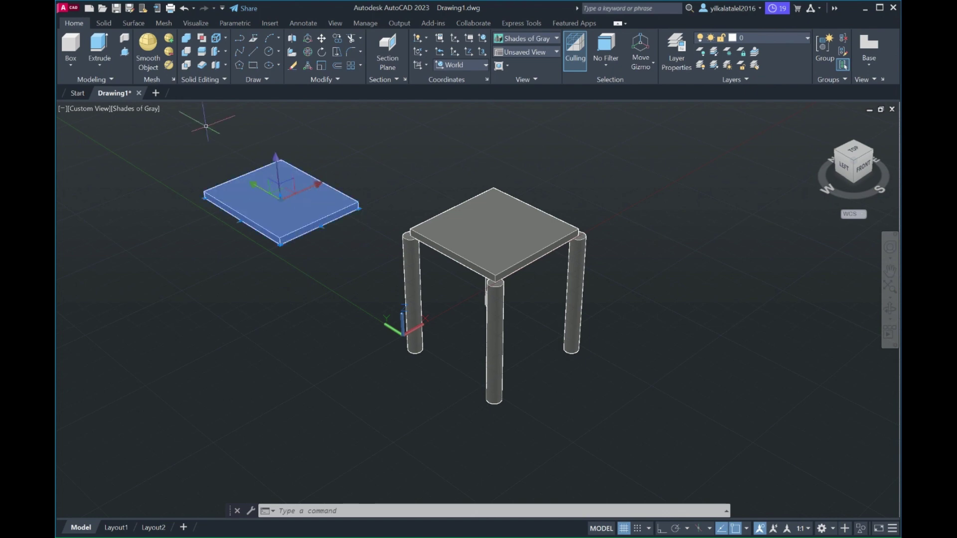
Step: Rotate the slab upright with 3DROTATE, setting its axis and pivot
{"action": "type", "text": "3drotate"}
{"action": "key", "text": "Return"}
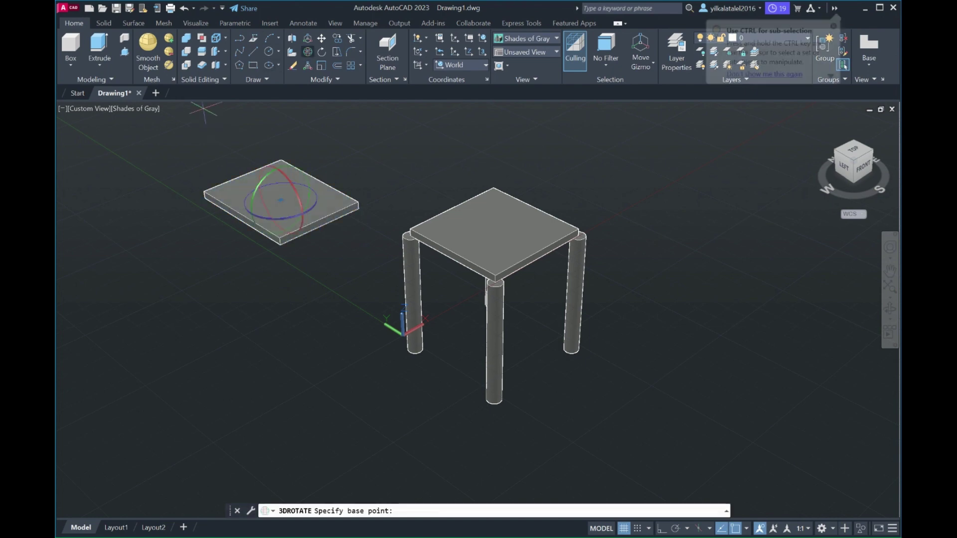
{"action": "left_click", "coordinate": [303, 185]}
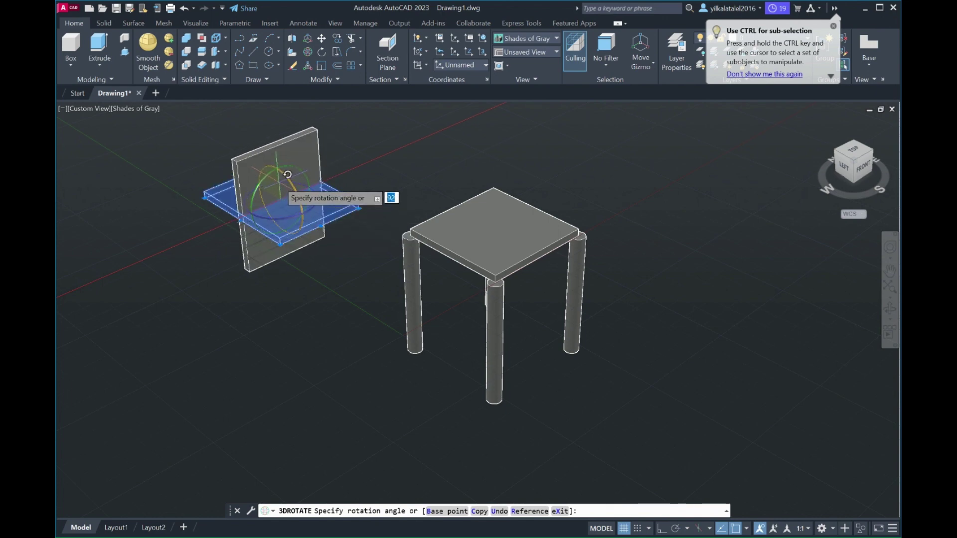
{"action": "key", "text": "Escape"}
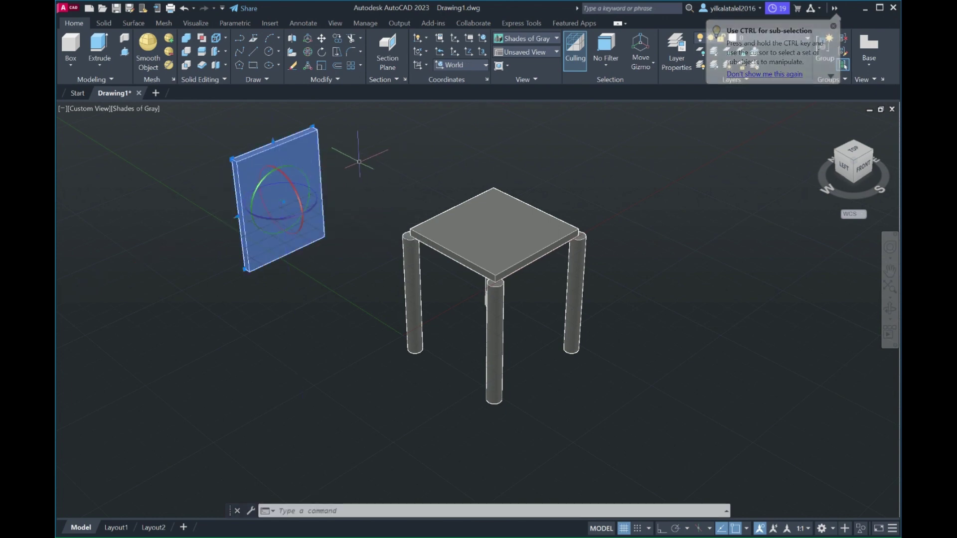
{"action": "key", "text": "Escape"}
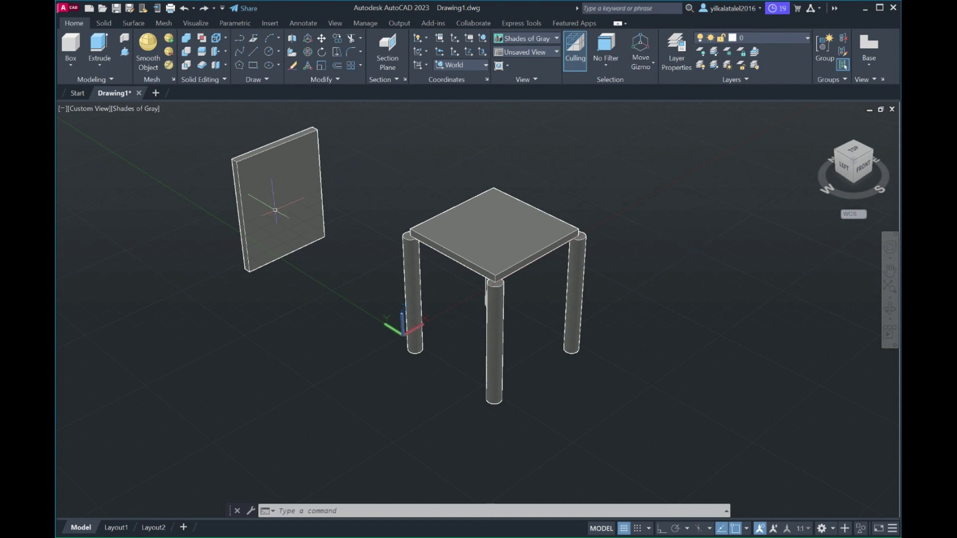
{"action": "left_click", "coordinate": [280, 212]}
{"action": "left_click", "coordinate": [308, 52]}
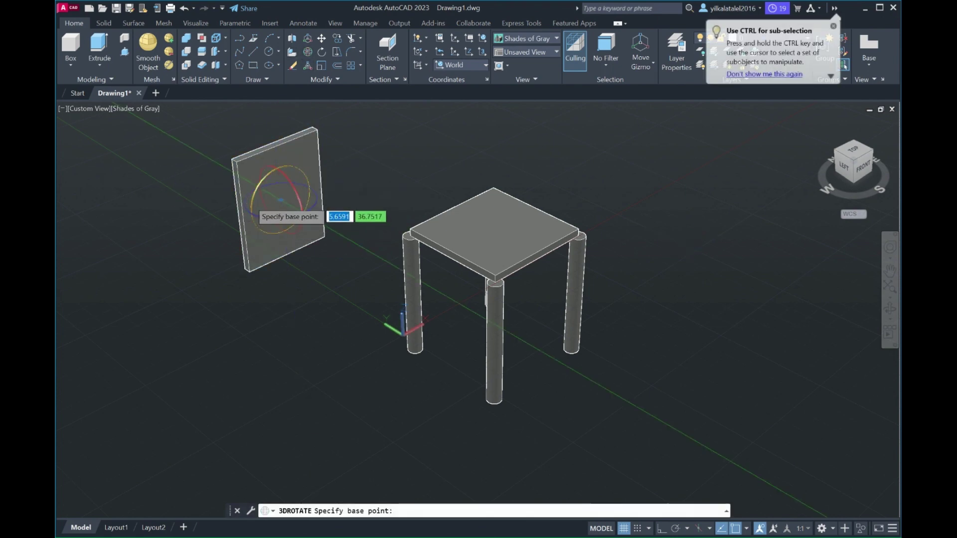
{"action": "left_click", "coordinate": [280, 200]}
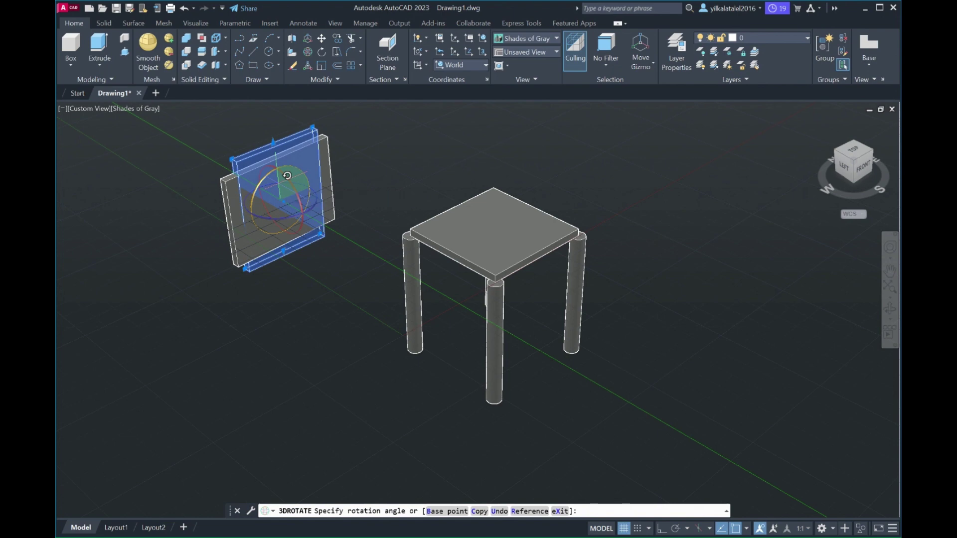
{"action": "left_click", "coordinate": [287, 175]}
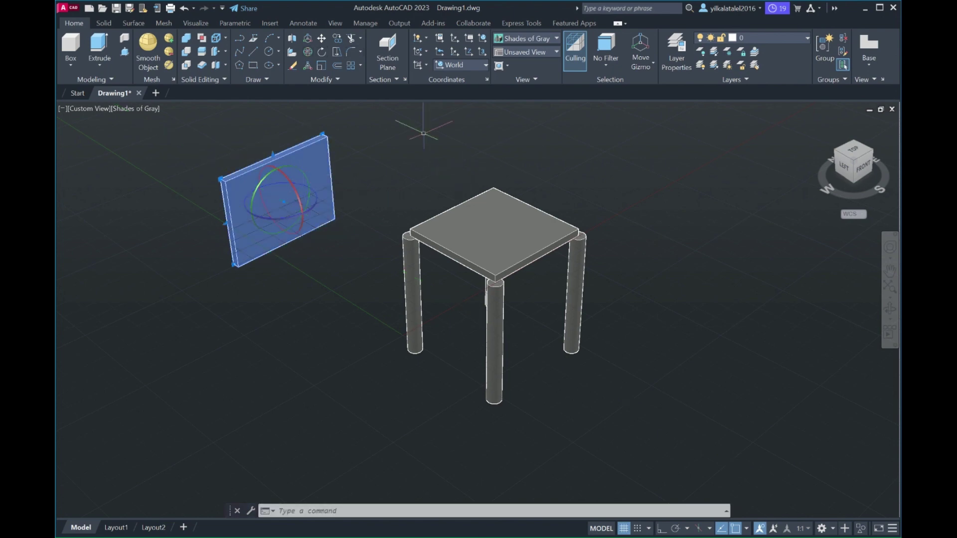
Step: Move the slab so its lower corner snaps to the seat's corner
{"action": "type", "text": "m"}
{"action": "key", "text": "Return"}
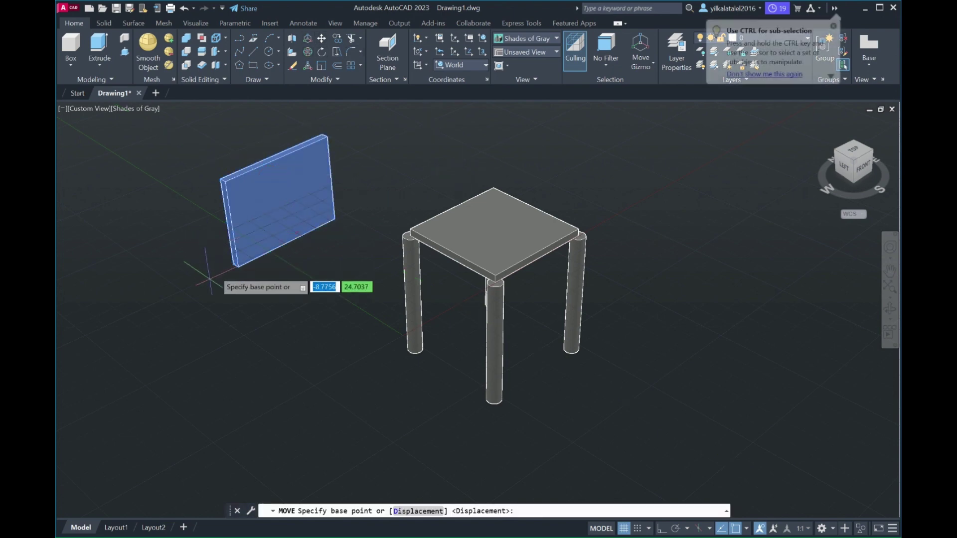
{"action": "left_click", "coordinate": [242, 256]}
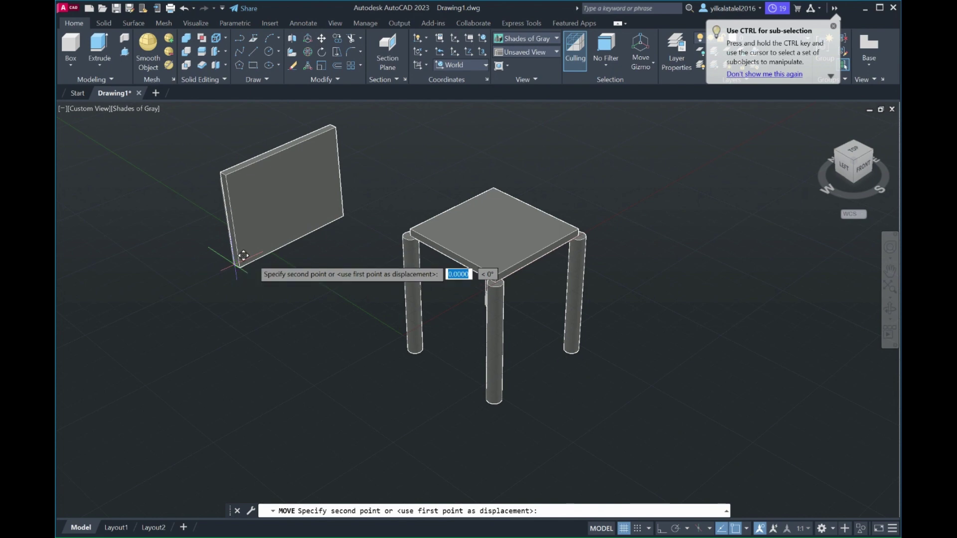
{"action": "left_click", "coordinate": [410, 229]}
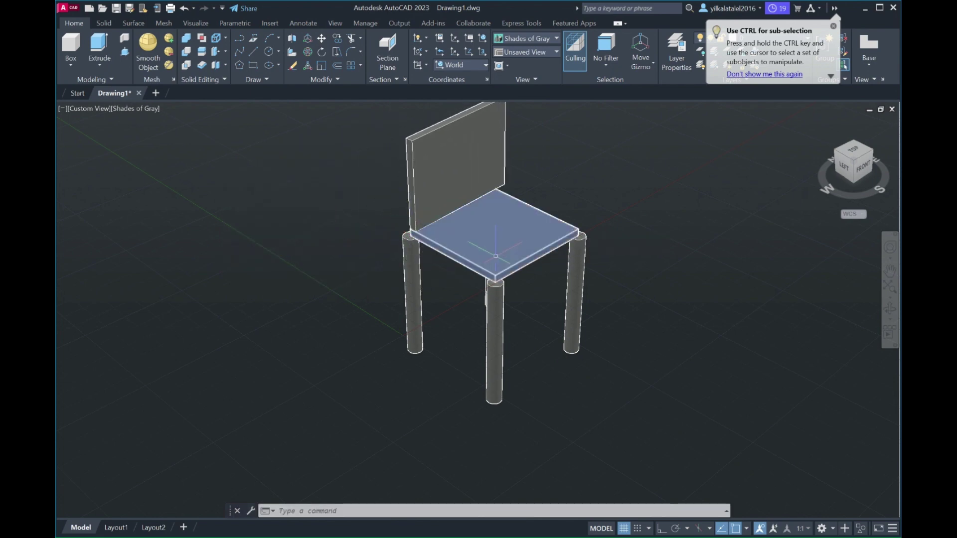
{"action": "left_click", "coordinate": [448, 159]}
{"action": "middle_click_drag", "start_coordinate": [496, 288], "coordinate": [458, 224], "text": "shift"}
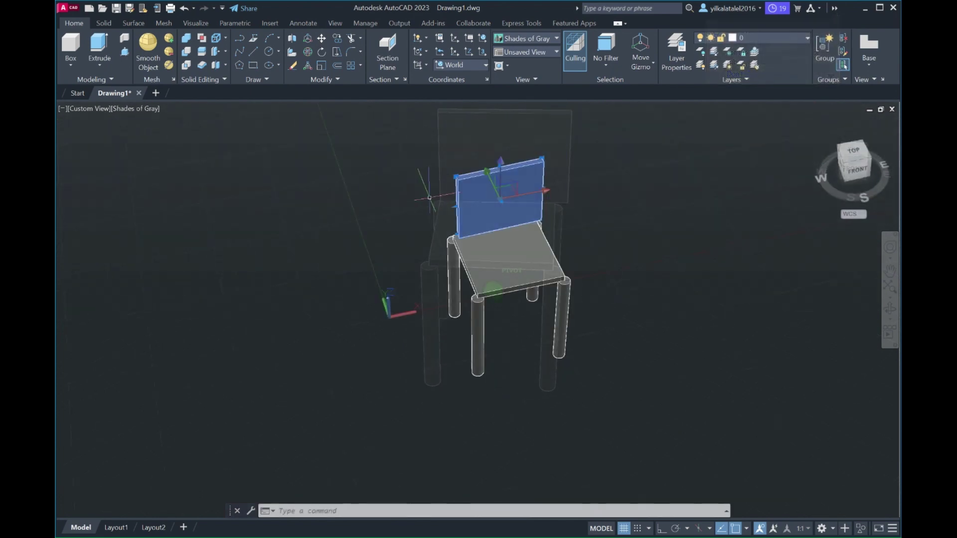
{"action": "scroll", "coordinate": [459, 224], "scroll_direction": "up", "scroll_amount": 3}
{"action": "scroll", "coordinate": [454, 204], "scroll_direction": "up", "scroll_amount": 3}
{"action": "scroll", "coordinate": [446, 179], "scroll_direction": "down", "scroll_amount": 2}
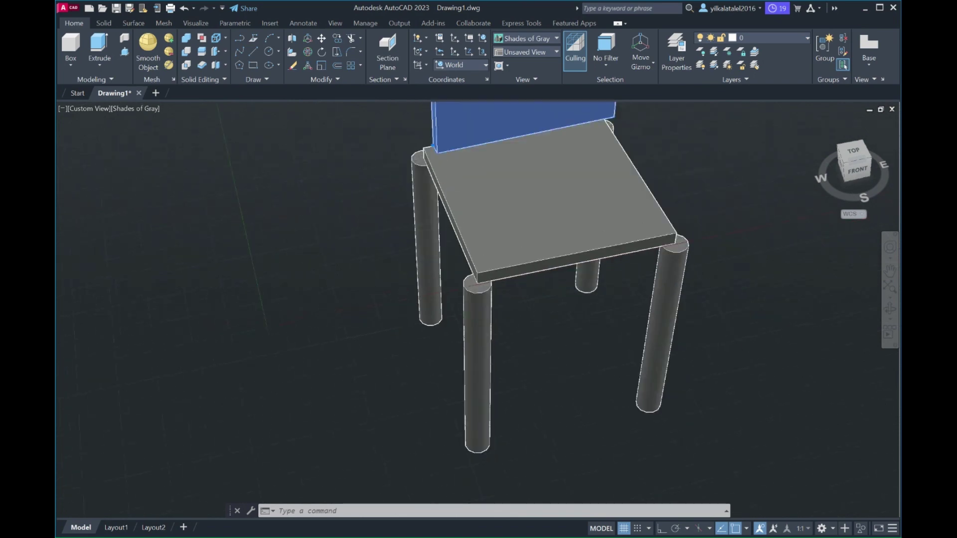
{"action": "scroll", "coordinate": [442, 168], "scroll_direction": "down", "scroll_amount": 3}
{"action": "scroll", "coordinate": [443, 168], "scroll_direction": "down", "scroll_amount": 4}
{"action": "scroll", "coordinate": [468, 224], "scroll_direction": "up", "scroll_amount": 2}
{"action": "scroll", "coordinate": [472, 231], "scroll_direction": "up", "scroll_amount": 2}
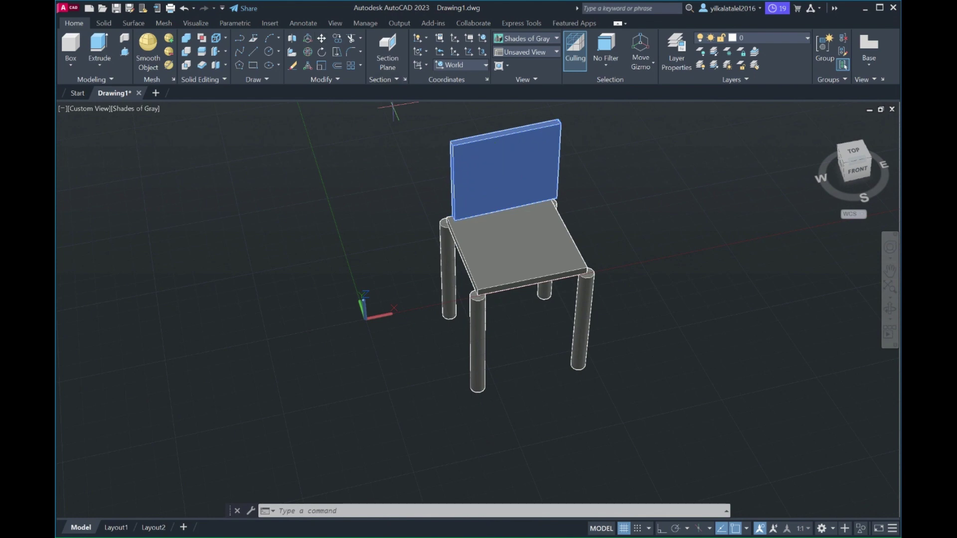
Step: Move the backrest onto the seat's rear edge and return to isometric view
{"action": "type", "text": "m"}
{"action": "key", "text": "Return"}
{"action": "scroll", "coordinate": [457, 197], "scroll_direction": "down", "scroll_amount": 2}
{"action": "scroll", "coordinate": [468, 240], "scroll_direction": "down", "scroll_amount": 2}
{"action": "scroll", "coordinate": [466, 248], "scroll_direction": "up", "scroll_amount": 4}
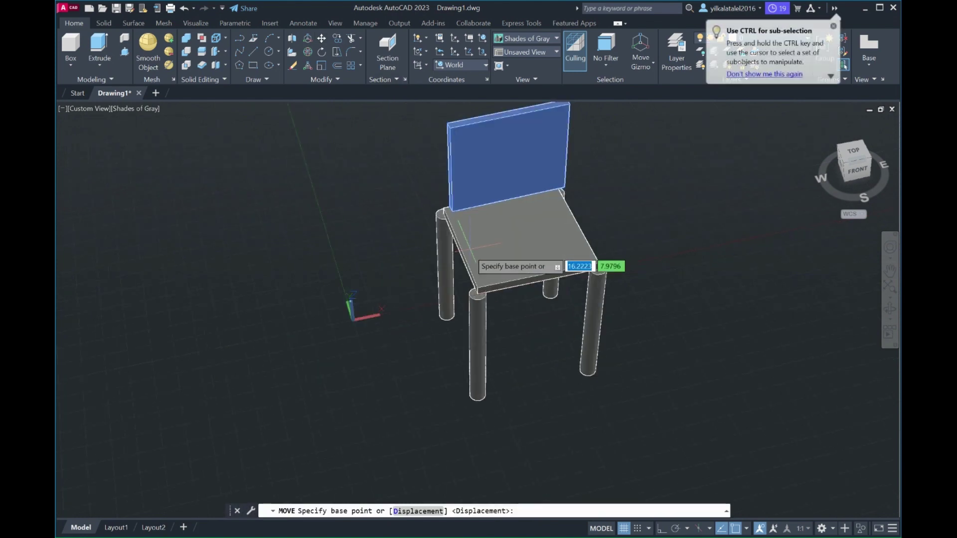
{"action": "scroll", "coordinate": [451, 184], "scroll_direction": "up", "scroll_amount": 3}
{"action": "scroll", "coordinate": [437, 172], "scroll_direction": "down", "scroll_amount": 3}
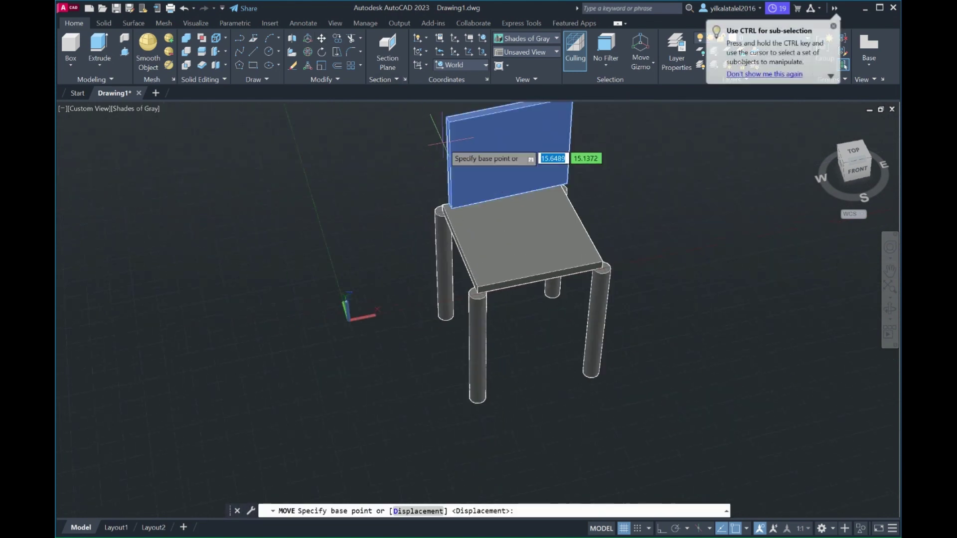
{"action": "scroll", "coordinate": [444, 144], "scroll_direction": "down", "scroll_amount": 1}
{"action": "scroll", "coordinate": [446, 160], "scroll_direction": "up", "scroll_amount": 3}
{"action": "scroll", "coordinate": [438, 149], "scroll_direction": "up", "scroll_amount": 2}
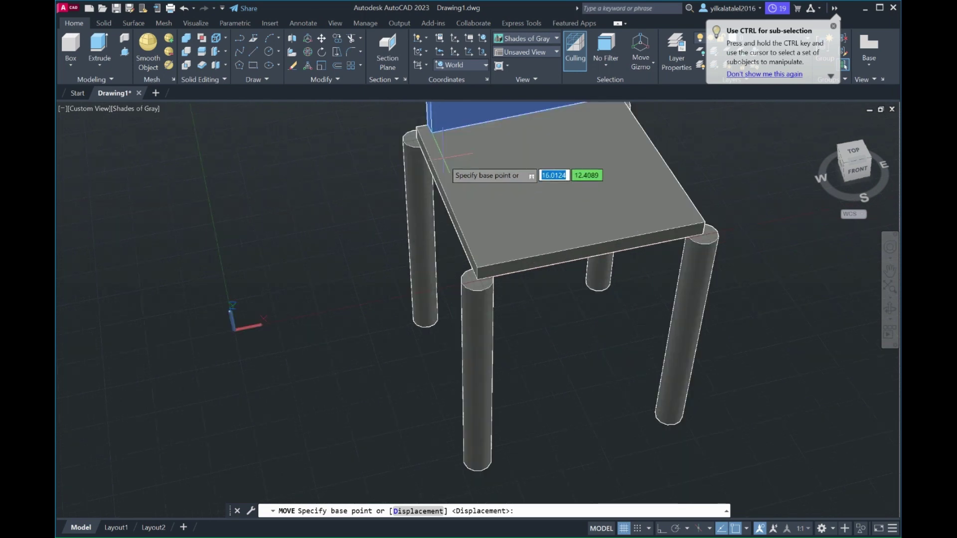
{"action": "left_click", "coordinate": [418, 127]}
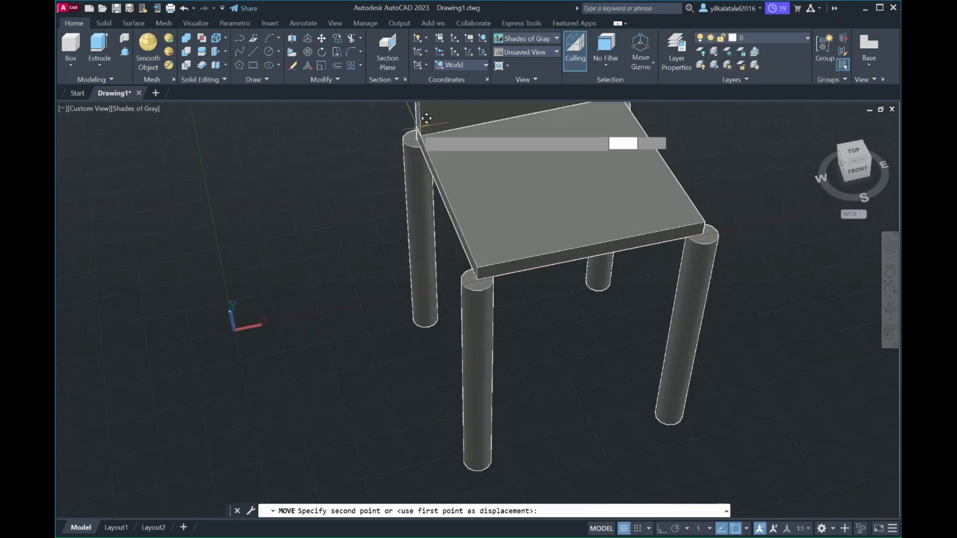
{"action": "left_click", "coordinate": [416, 128]}
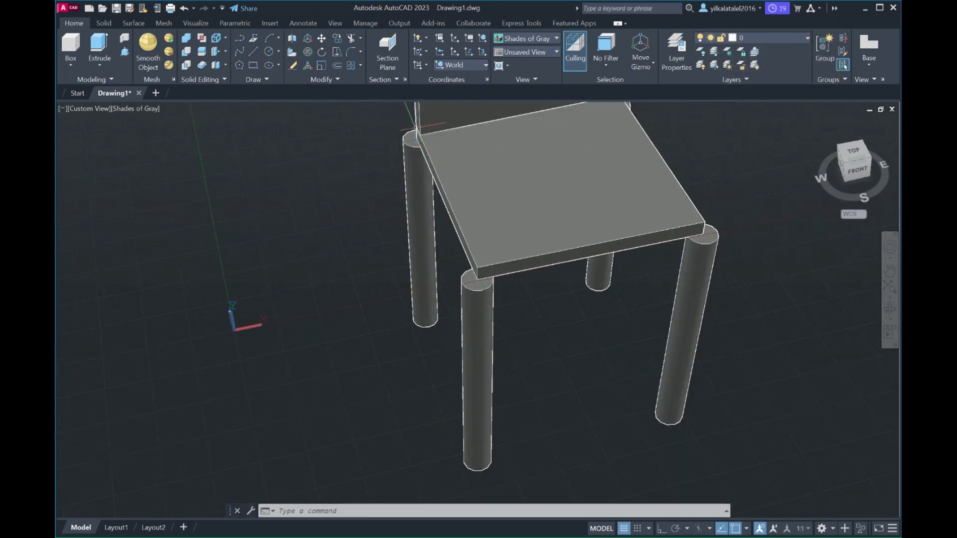
{"action": "mouse_move", "coordinate": [854, 166]}
{"action": "left_click", "coordinate": [818, 123]}
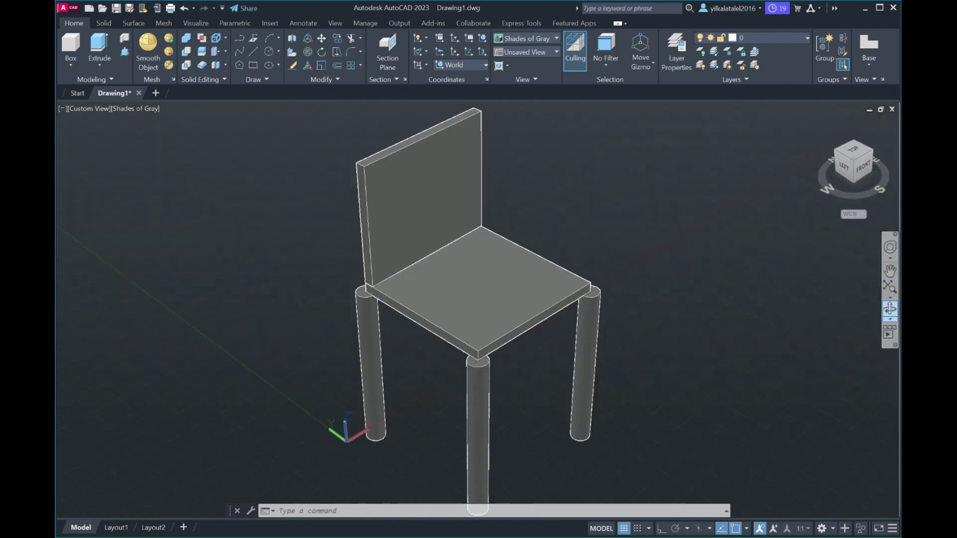
Step: Orbit the chair through low-front and elevated left-front views, then zoom out around it
{"action": "left_click", "coordinate": [890, 309]}
{"action": "mouse_move", "coordinate": [707, 326]}
{"action": "left_mouse_down"}
{"action": "mouse_move", "coordinate": [458, 343]}
{"action": "mouse_move", "coordinate": [548, 299]}
{"action": "left_mouse_up"}
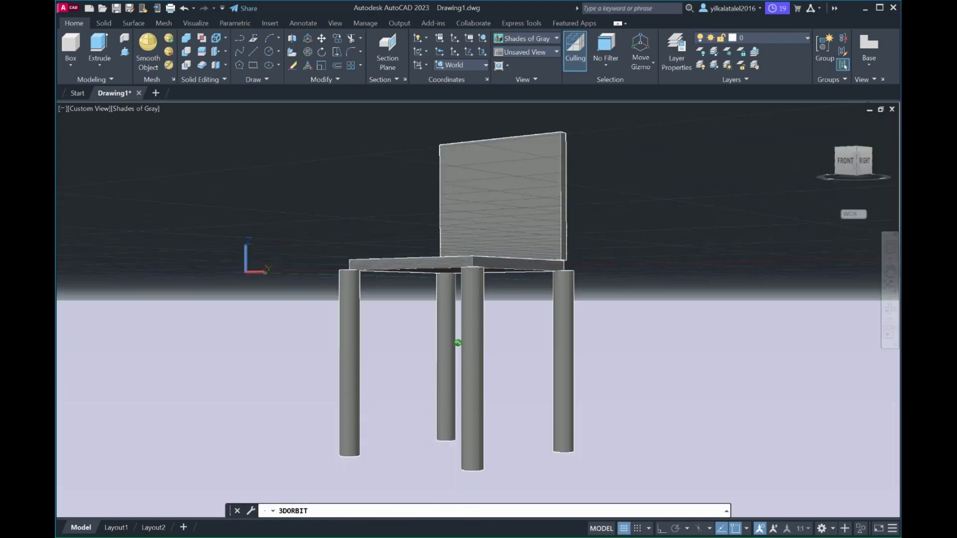
{"action": "left_click_drag", "start_coordinate": [458, 342], "coordinate": [458, 343]}
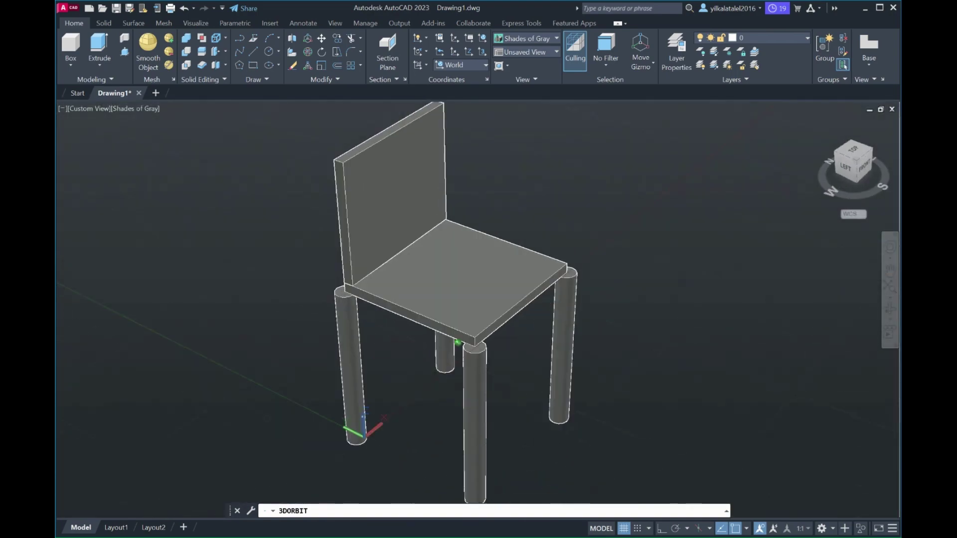
{"action": "scroll", "coordinate": [457, 343], "scroll_direction": "up", "scroll_amount": 2}
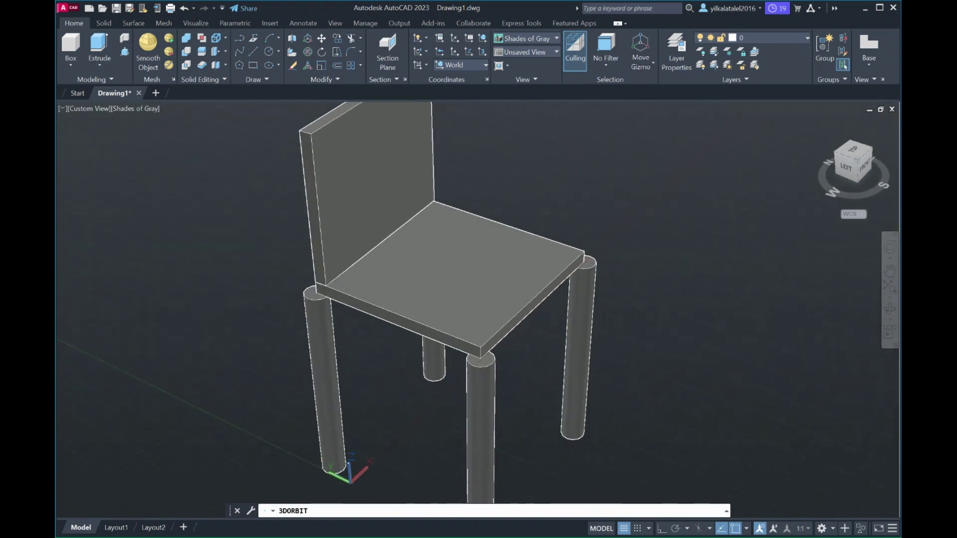
{"action": "scroll", "coordinate": [458, 343], "scroll_direction": "down", "scroll_amount": 5}
{"action": "key", "text": "Escape"}
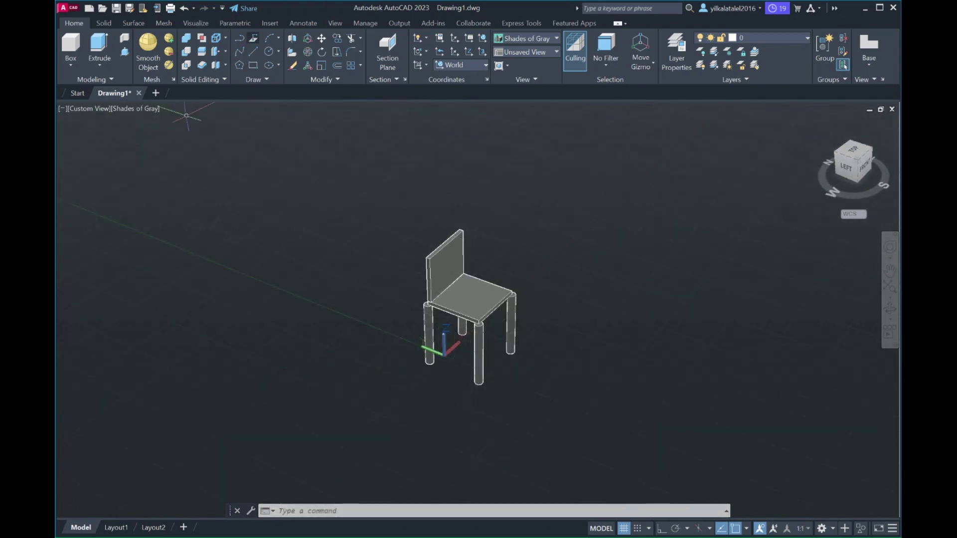
{"action": "left_click", "coordinate": [269, 38]}
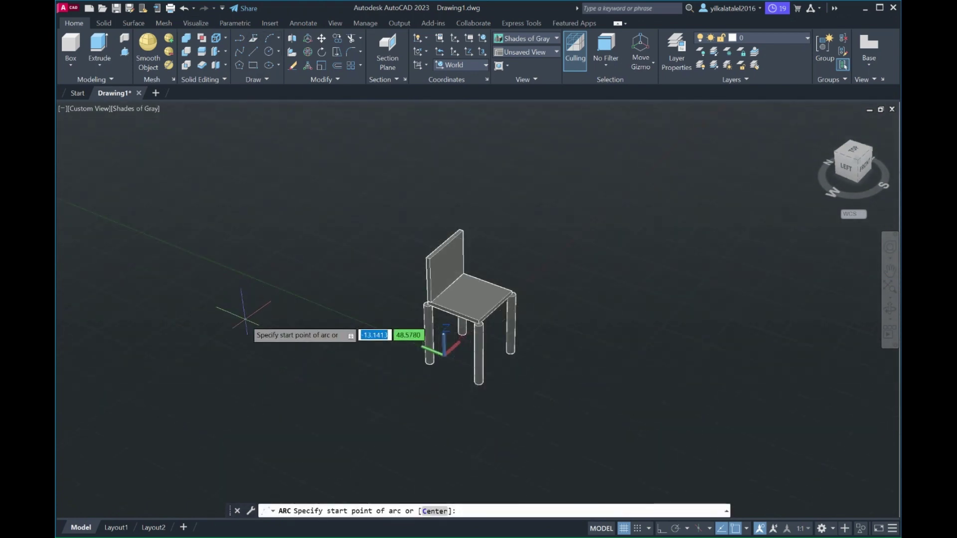
Step: Draw a three-point arc on the ground left of the chair, curving toward it
{"action": "left_click", "coordinate": [207, 295]}
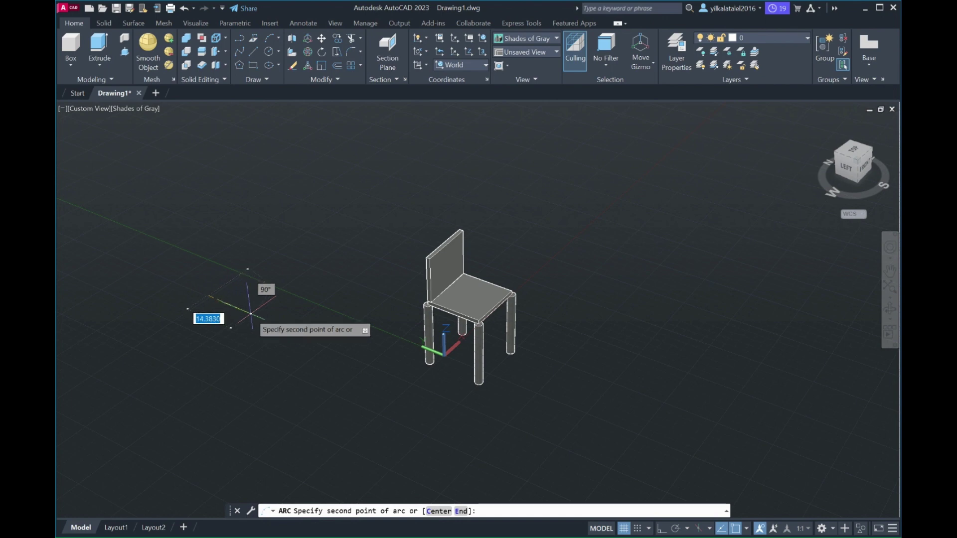
{"action": "left_click", "coordinate": [250, 313]}
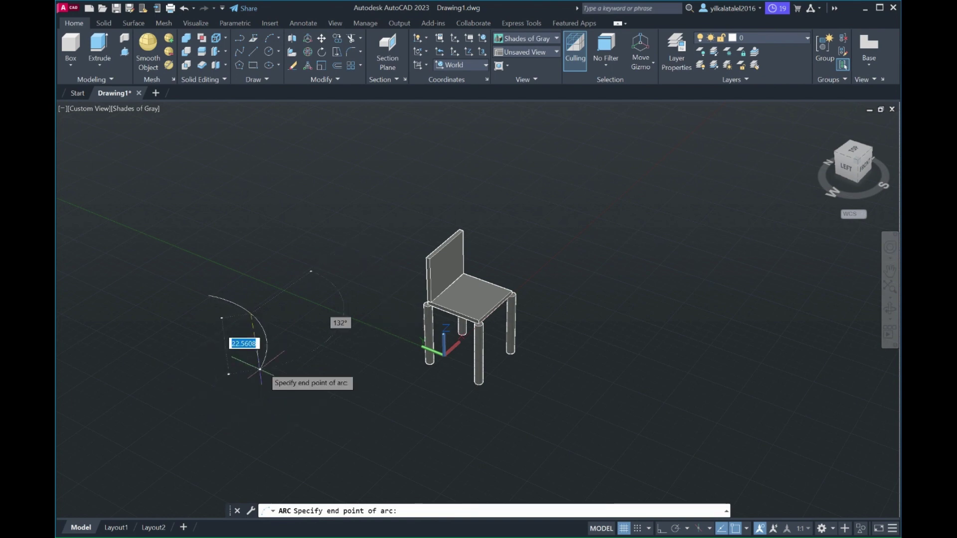
{"action": "left_click", "coordinate": [361, 214]}
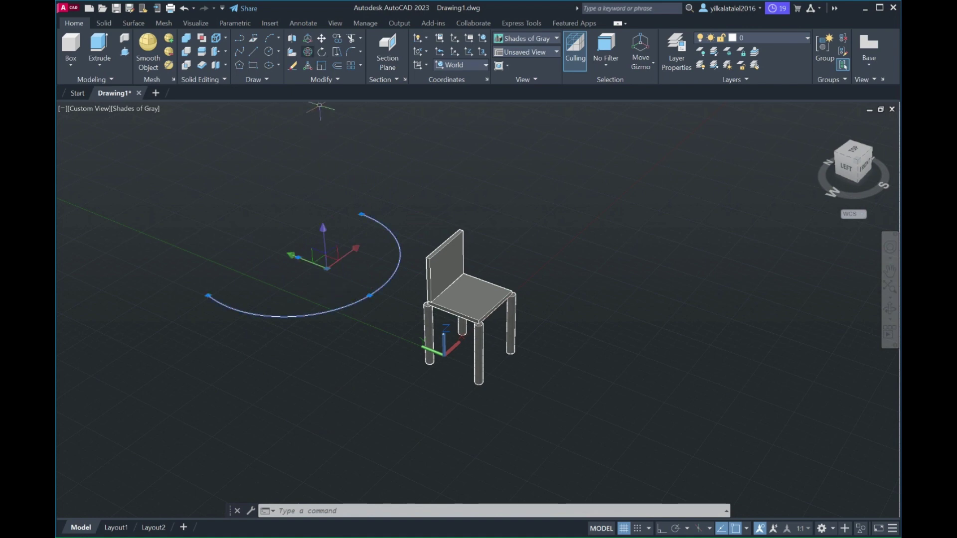
Step: Rotate the arc twice by 270° with 3DROTATE so it stands upright
{"action": "left_click", "coordinate": [307, 51]}
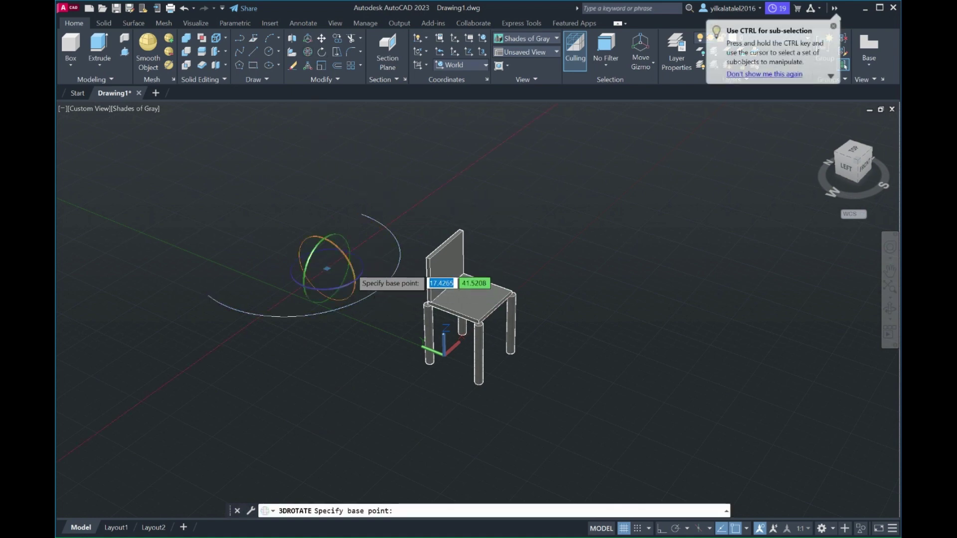
{"action": "left_click", "coordinate": [326, 268]}
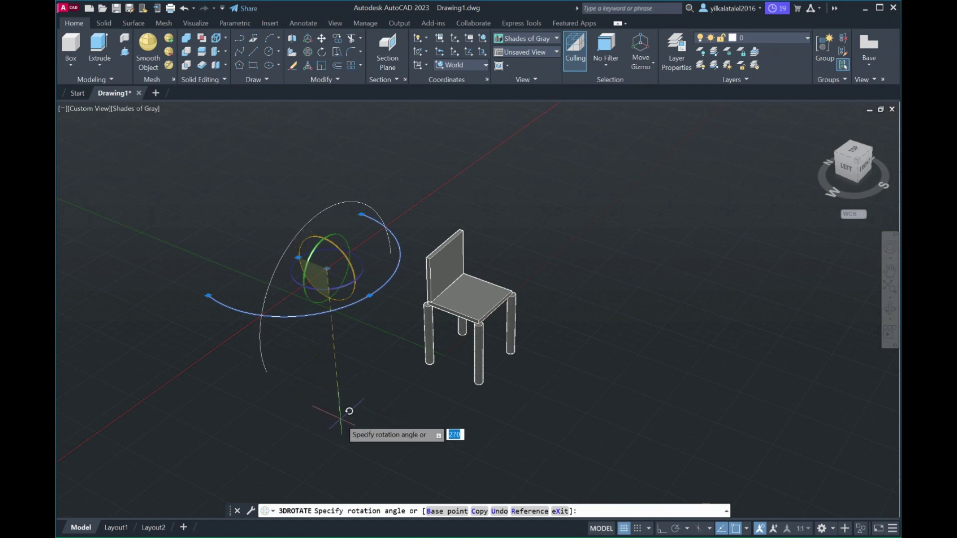
{"action": "left_click", "coordinate": [341, 419]}
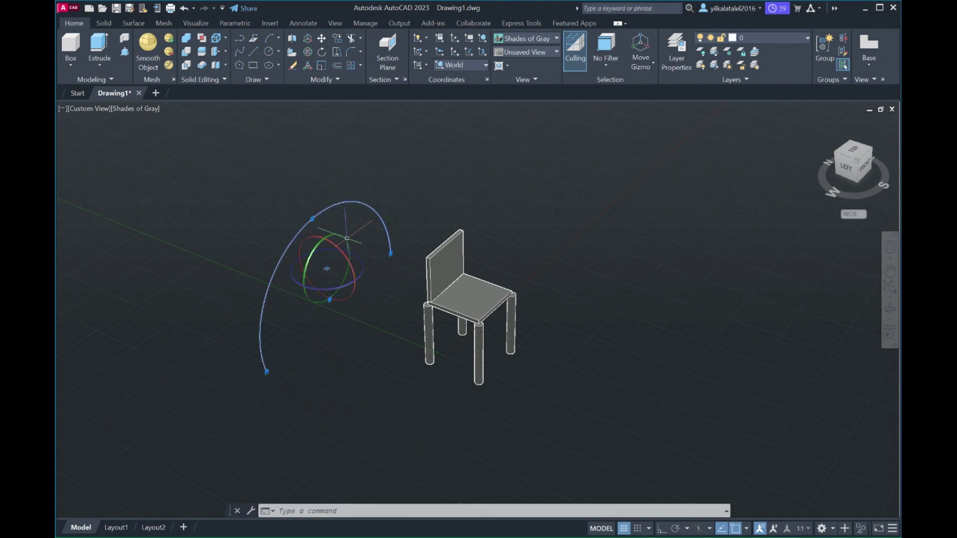
{"action": "left_click", "coordinate": [319, 294]}
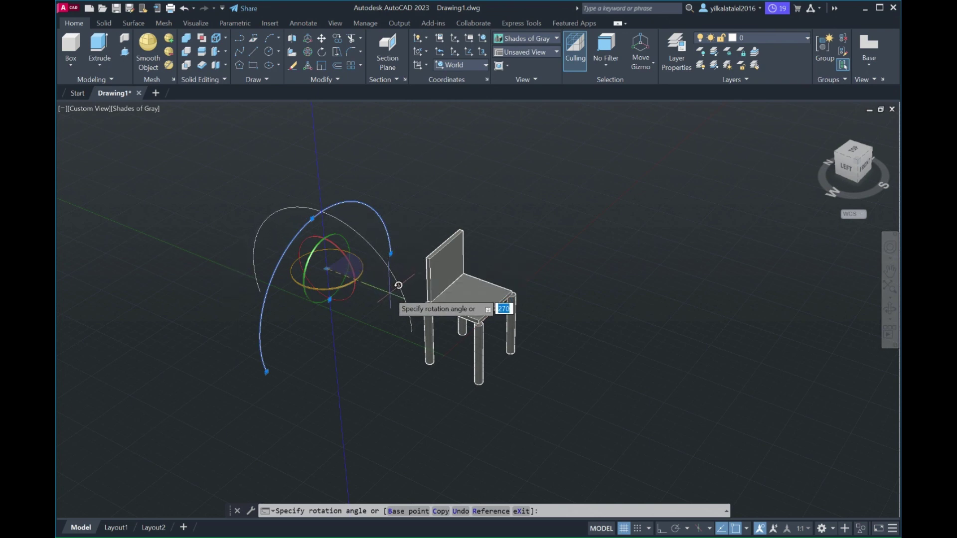
{"action": "left_click", "coordinate": [398, 286]}
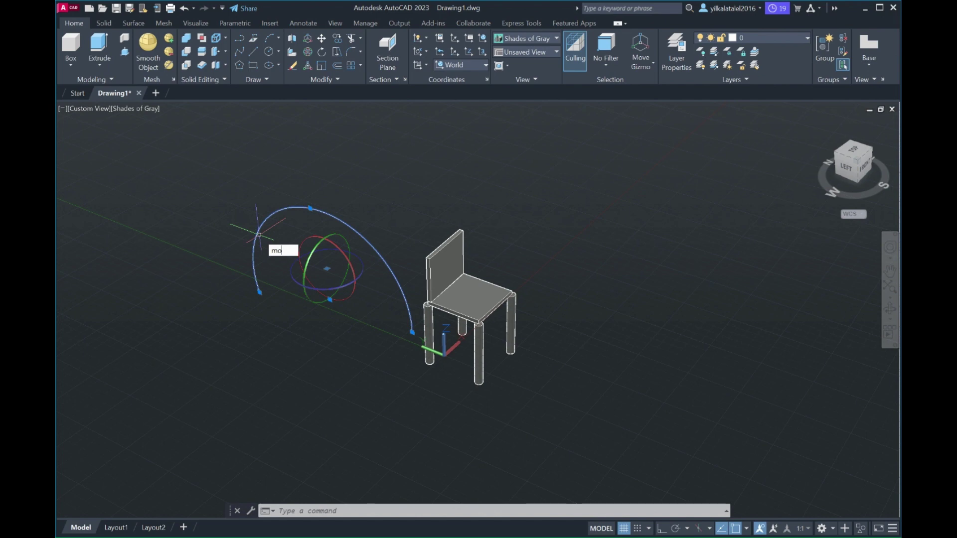
Step: Move the arc so its end snaps to the seat's back corner above the back-left leg
{"action": "type", "text": "m"}
{"action": "key", "text": "Return"}
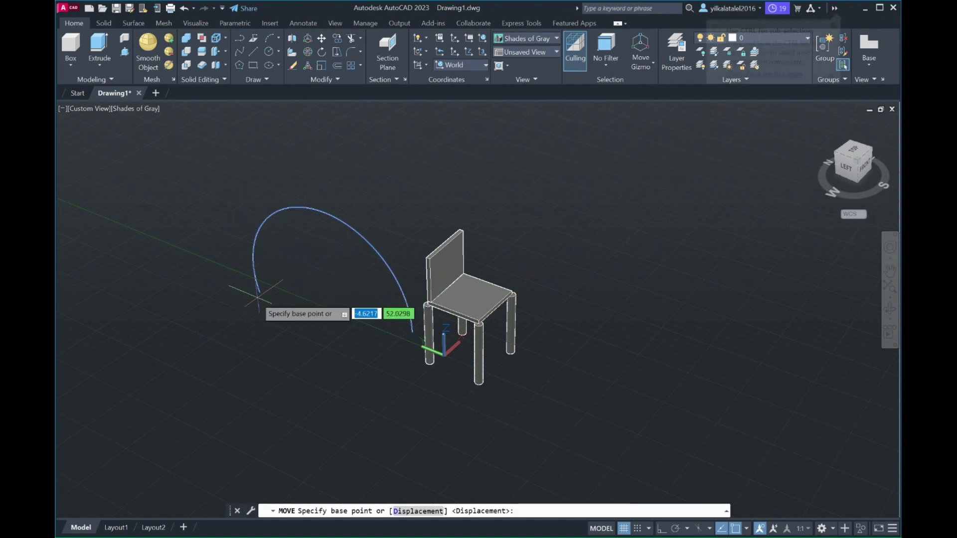
{"action": "left_click", "coordinate": [260, 291]}
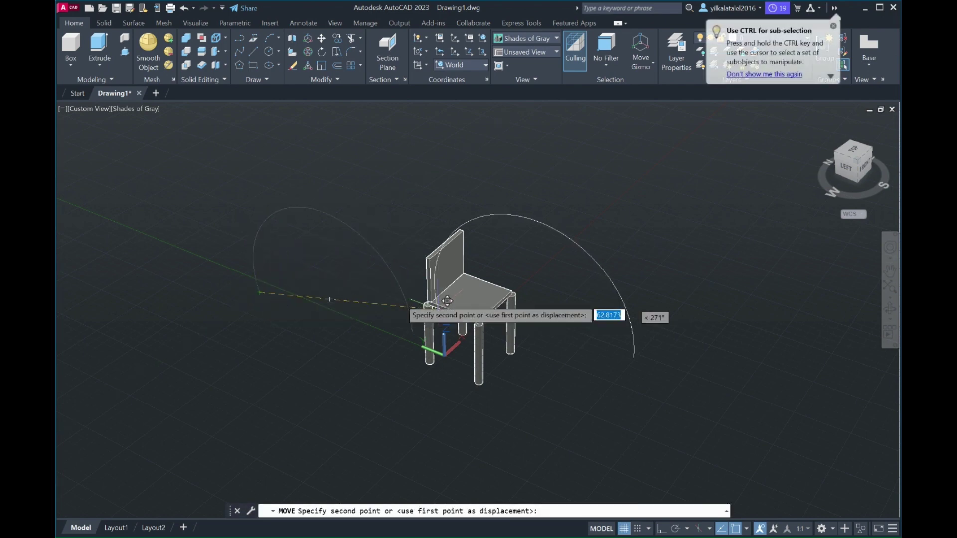
{"action": "scroll", "coordinate": [448, 300], "scroll_direction": "down", "scroll_amount": 2}
{"action": "scroll", "coordinate": [448, 301], "scroll_direction": "up", "scroll_amount": 2}
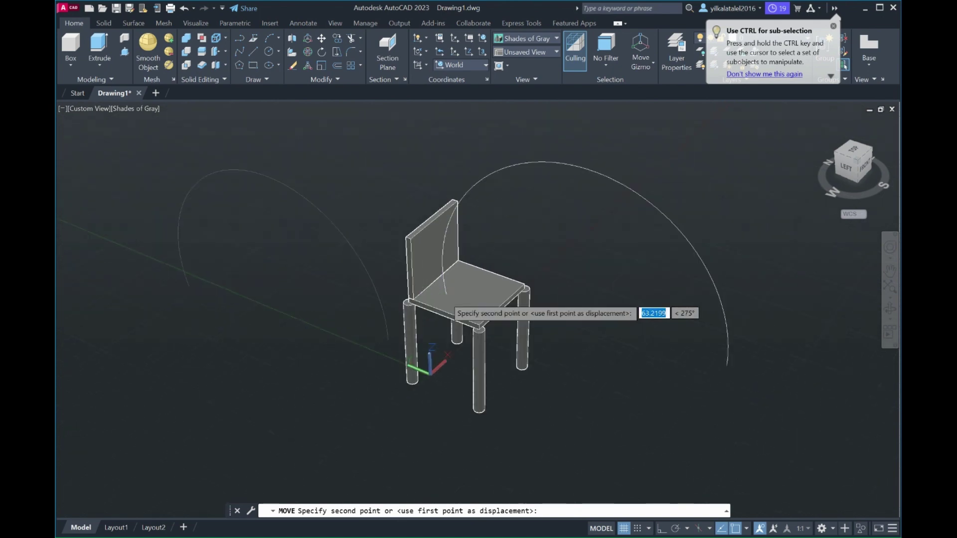
{"action": "scroll", "coordinate": [451, 294], "scroll_direction": "up", "scroll_amount": 2}
{"action": "scroll", "coordinate": [361, 287], "scroll_direction": "up", "scroll_amount": 2}
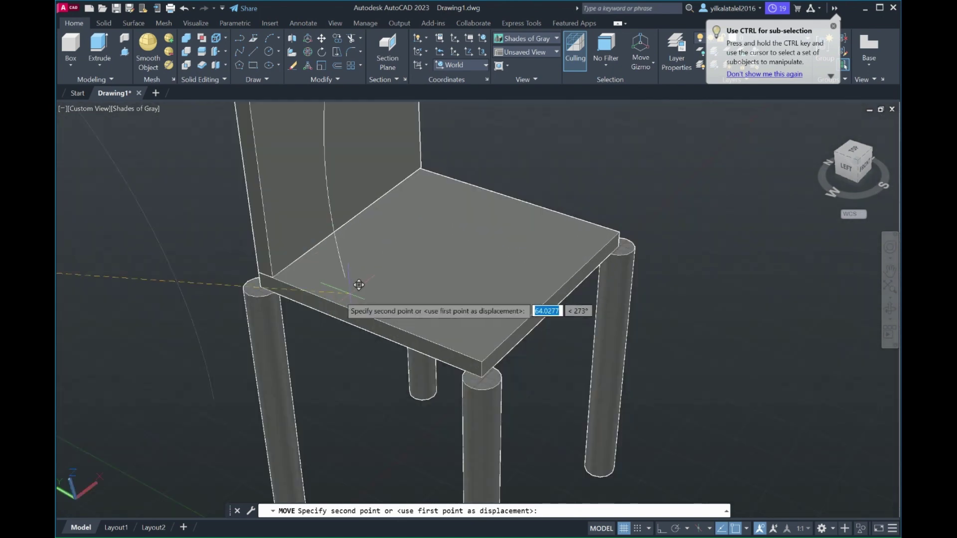
{"action": "left_click", "coordinate": [269, 280]}
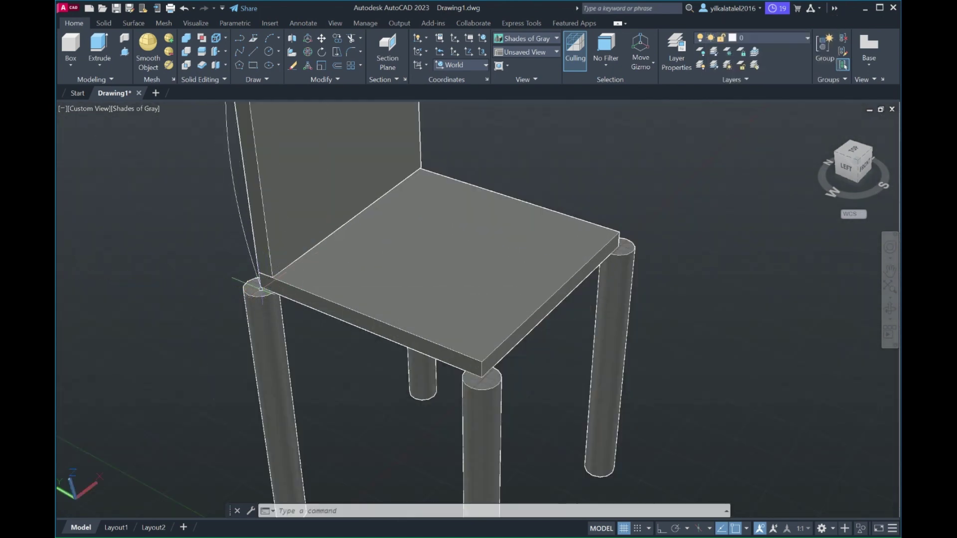
{"action": "scroll", "coordinate": [349, 323], "scroll_direction": "up", "scroll_amount": 2}
{"action": "scroll", "coordinate": [359, 324], "scroll_direction": "down", "scroll_amount": 2}
{"action": "scroll", "coordinate": [368, 349], "scroll_direction": "down", "scroll_amount": 3}
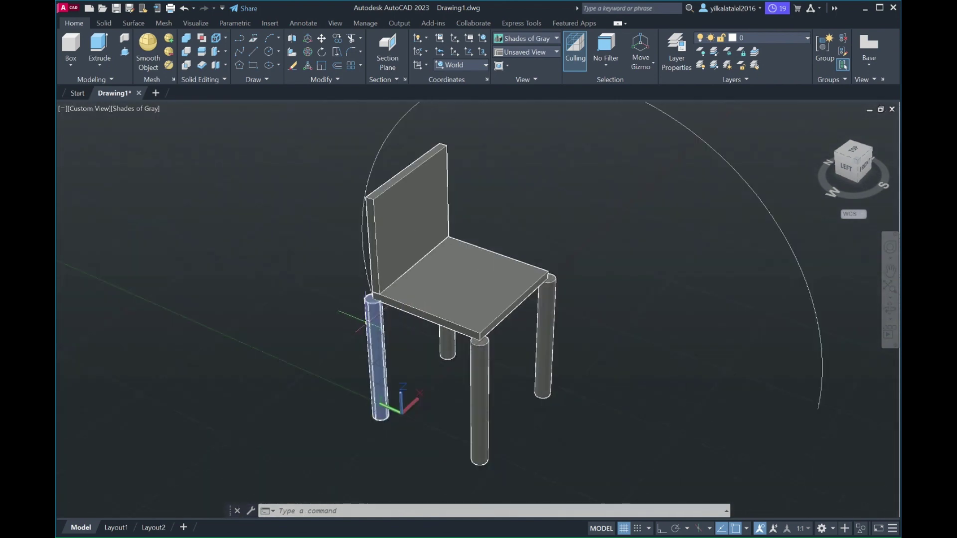
Step: Stretch the arc's loose end grip to the seat's front-left corner
{"action": "left_click", "coordinate": [824, 399]}
{"action": "left_click", "coordinate": [816, 396]}
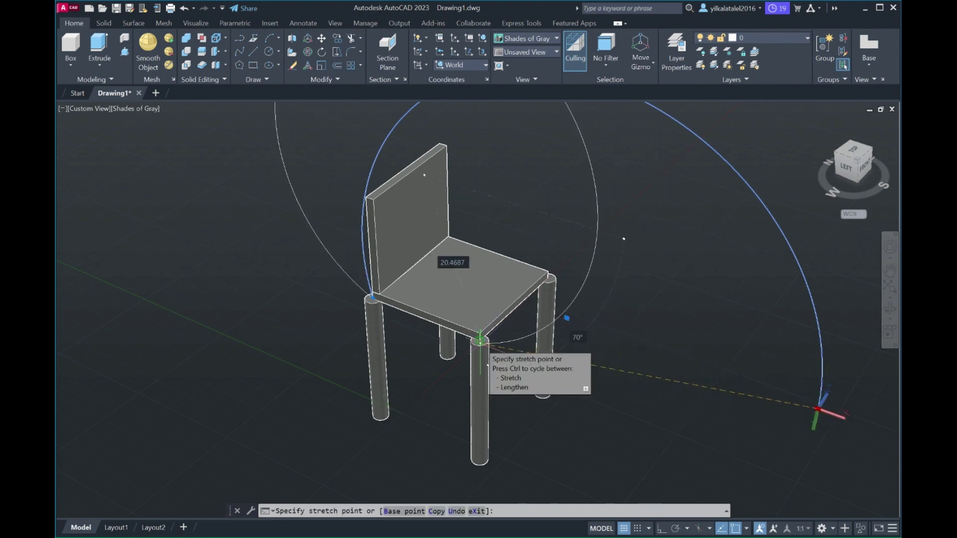
{"action": "left_click", "coordinate": [480, 341]}
{"action": "scroll", "coordinate": [477, 304], "scroll_direction": "down", "scroll_amount": 2}
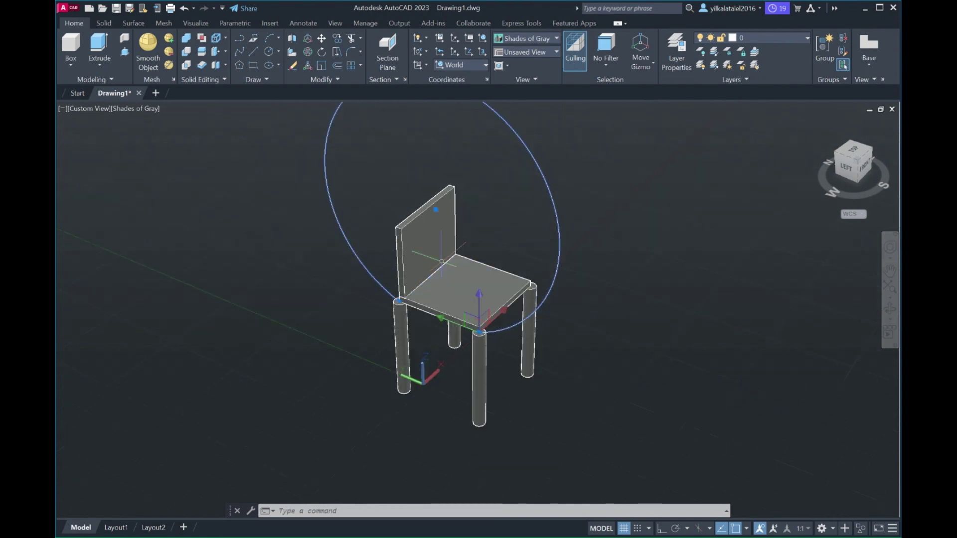
{"action": "scroll", "coordinate": [479, 326], "scroll_direction": "up", "scroll_amount": 1}
{"action": "scroll", "coordinate": [480, 324], "scroll_direction": "down", "scroll_amount": 3}
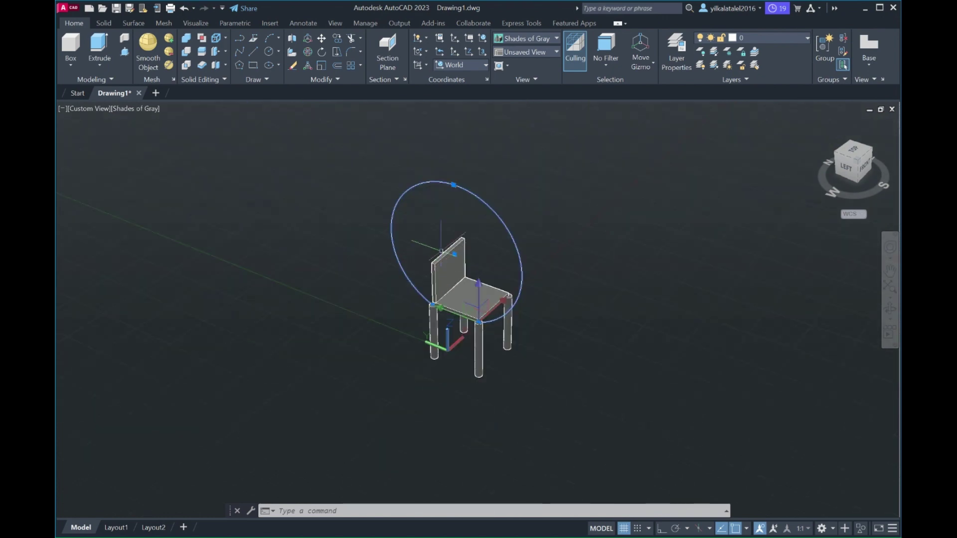
Step: Drag the arc's top grip lower to reduce its height
{"action": "left_click", "coordinate": [453, 184]}
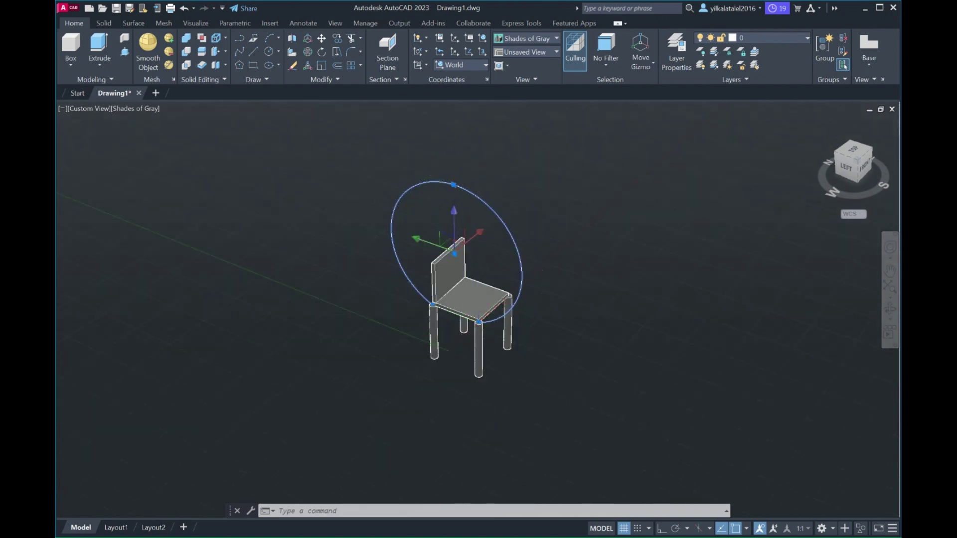
{"action": "left_click", "coordinate": [453, 184]}
{"action": "left_click", "coordinate": [454, 203]}
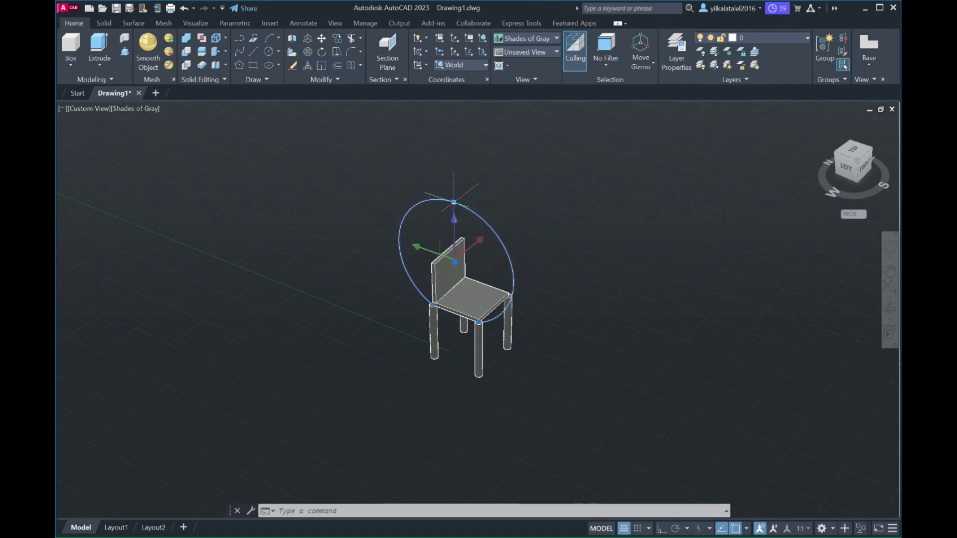
{"action": "left_click", "coordinate": [454, 201]}
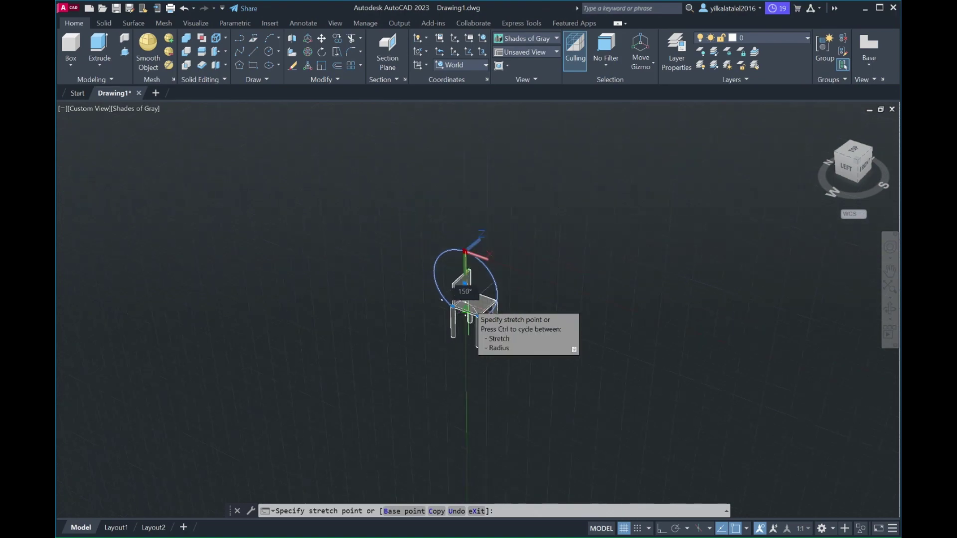
{"action": "scroll", "coordinate": [476, 312], "scroll_direction": "up", "scroll_amount": 2}
{"action": "scroll", "coordinate": [475, 312], "scroll_direction": "up", "scroll_amount": 3}
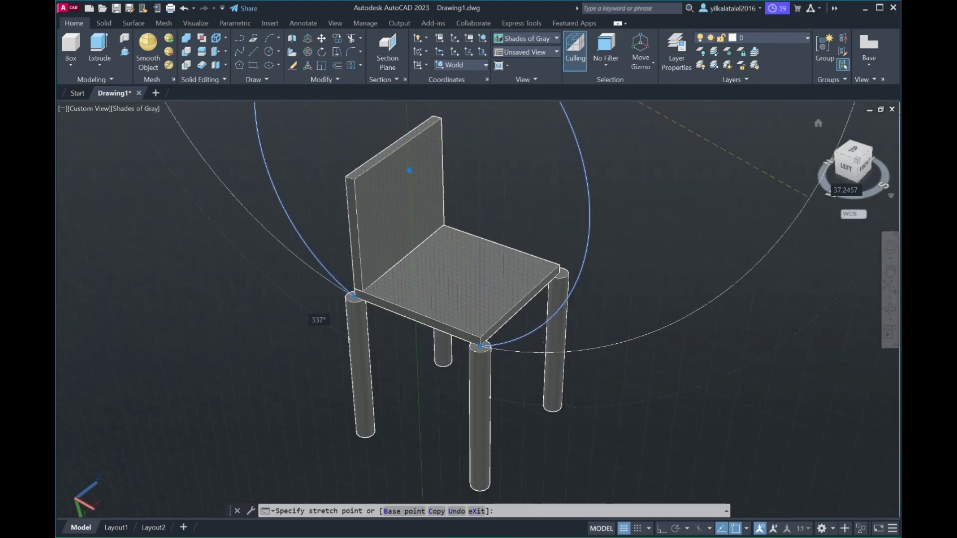
Step: Check the arc from the left side view, then return to SW Isometric
{"action": "left_click", "coordinate": [847, 167]}
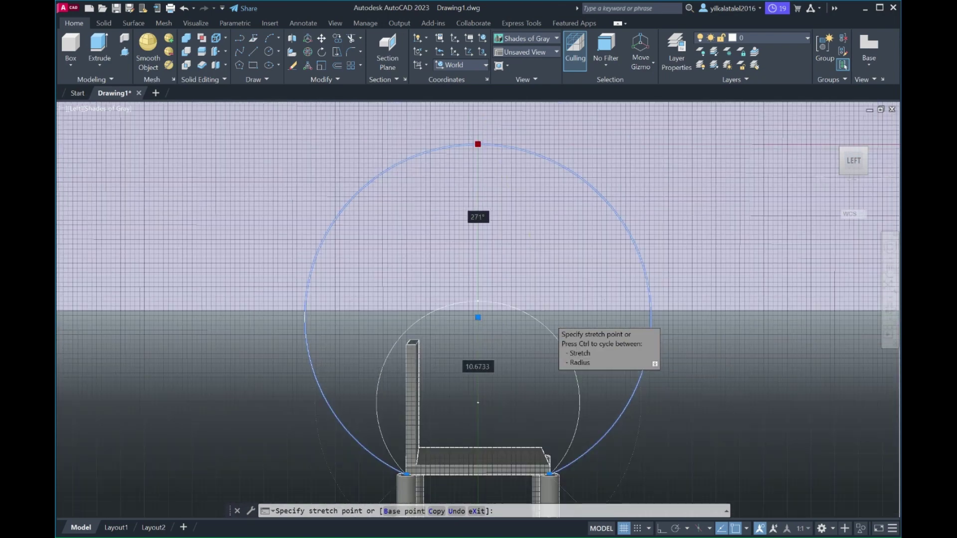
{"action": "scroll", "coordinate": [478, 307], "scroll_direction": "down", "scroll_amount": 3}
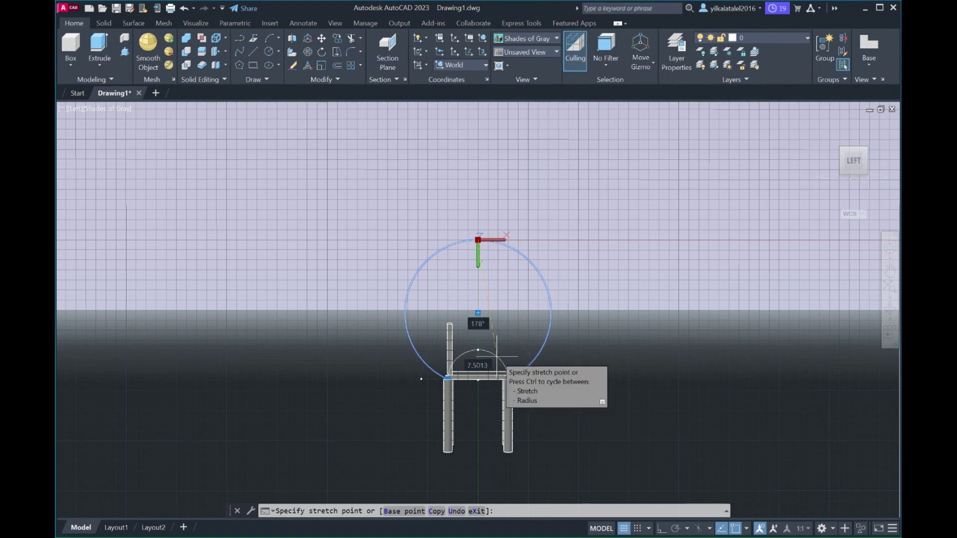
{"action": "key", "text": "Escape"}
{"action": "middle_click_drag", "start_coordinate": [478, 364], "coordinate": [503, 349], "text": "shift"}
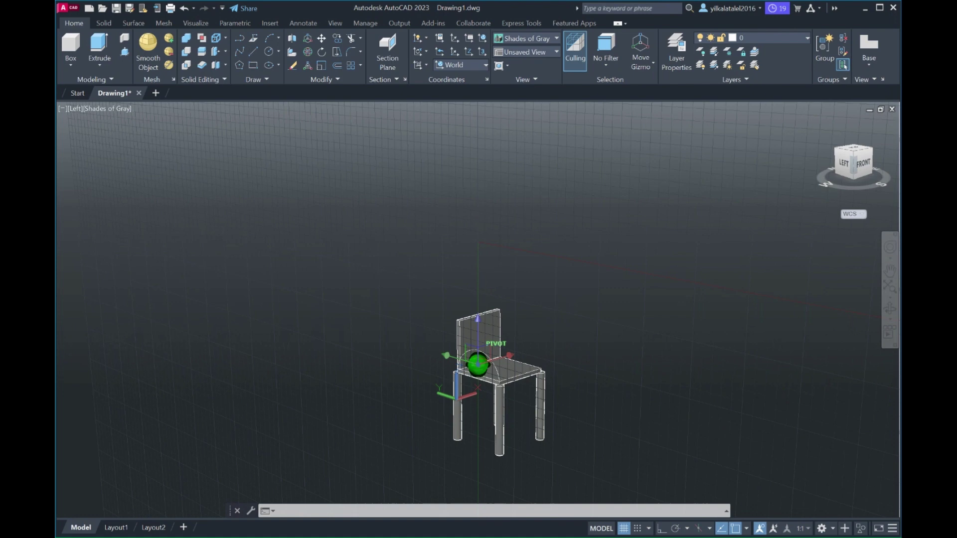
{"action": "left_click", "coordinate": [853, 149]}
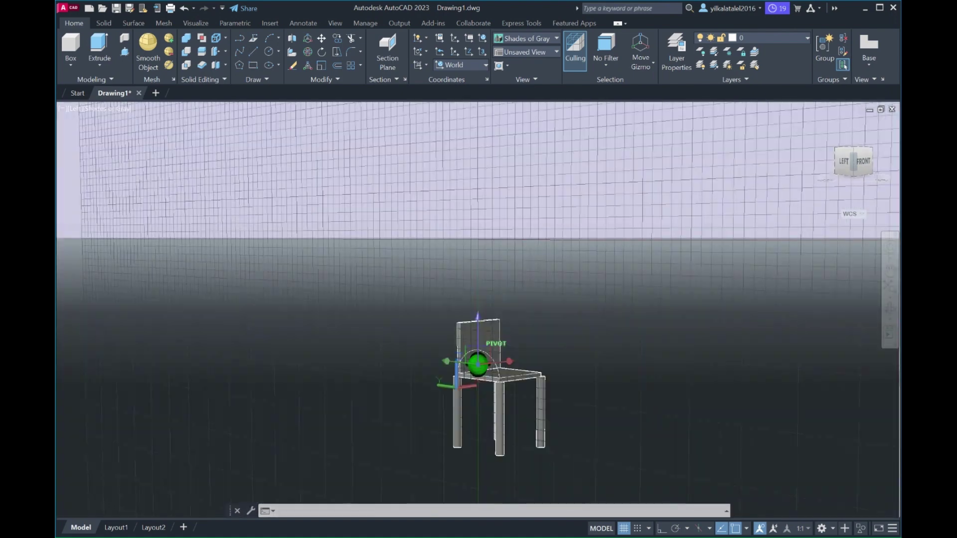
{"action": "scroll", "coordinate": [509, 407], "scroll_direction": "up", "scroll_amount": 4}
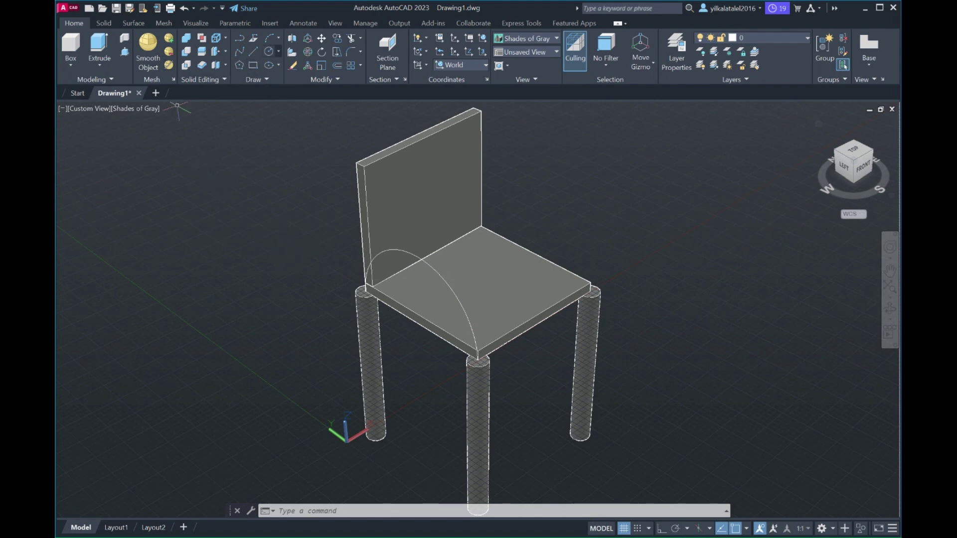
Step: Draw a radius-1 circle left of the chair and select it as the sweep profile
{"action": "type", "text": "c"}
{"action": "key", "text": "Return"}
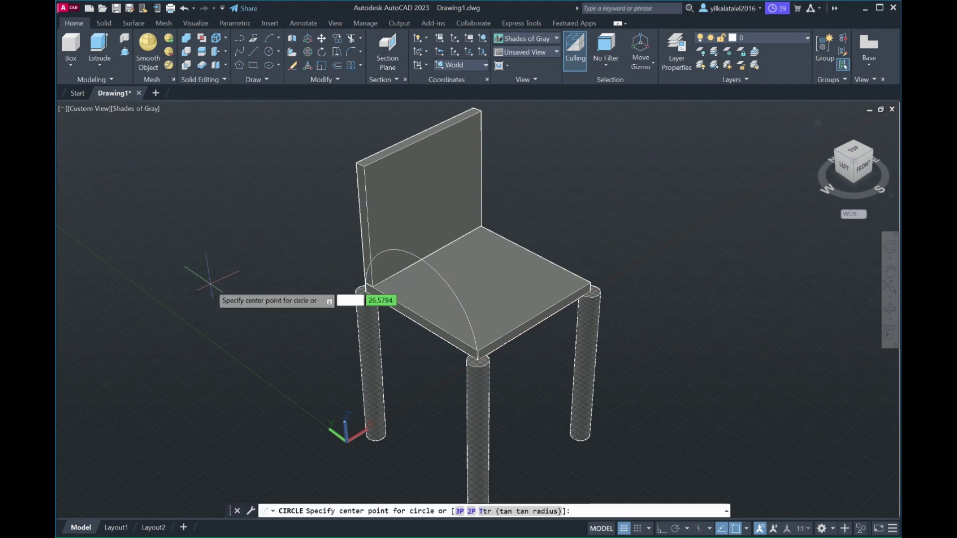
{"action": "left_click", "coordinate": [210, 285]}
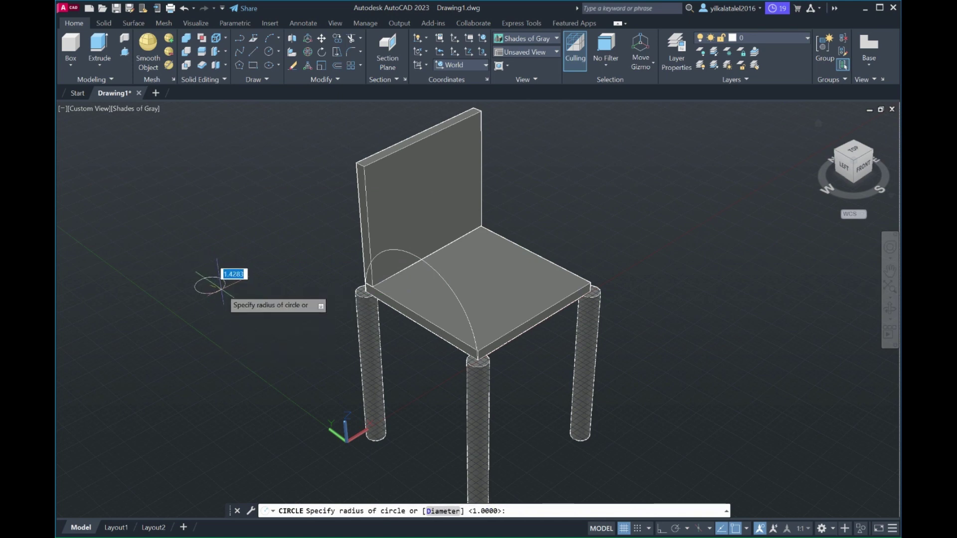
{"action": "type", "text": "1"}
{"action": "key", "text": "Return"}
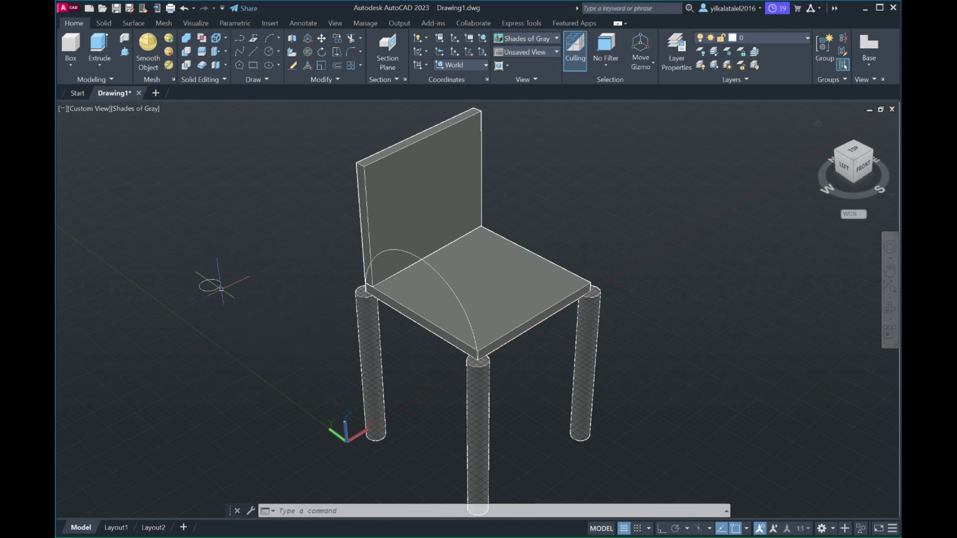
{"action": "left_click", "coordinate": [208, 293]}
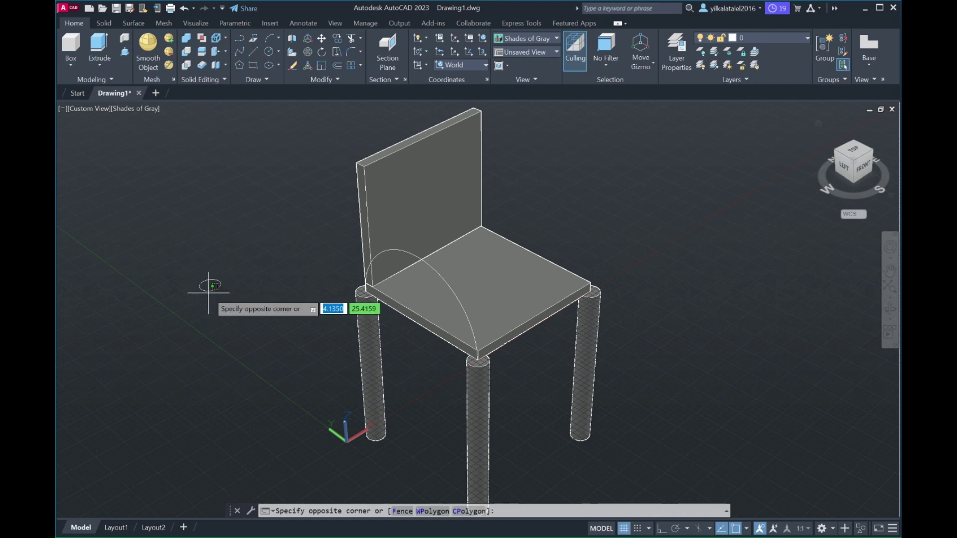
{"action": "left_click", "coordinate": [209, 286]}
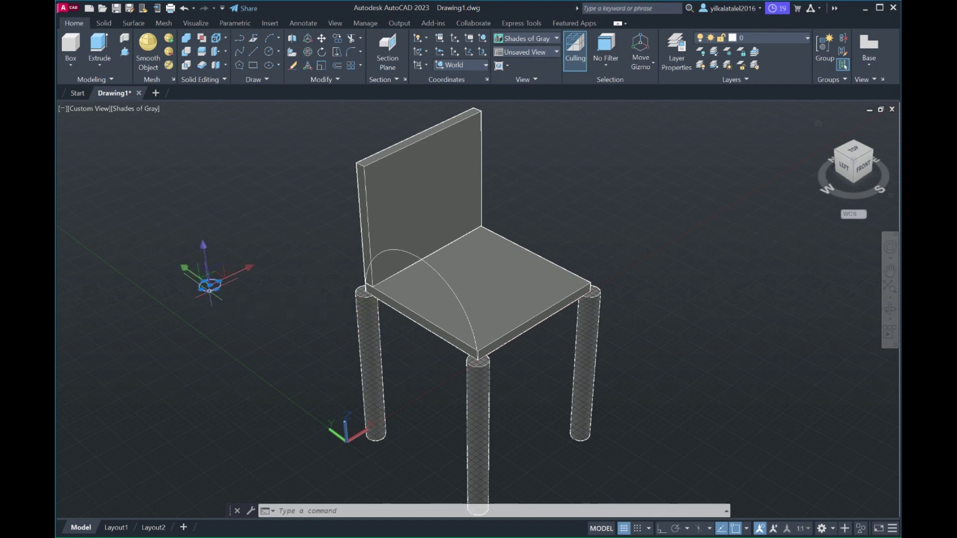
{"action": "type", "text": "s"}
Step: Sweep the circle along the arc into a tube armrest, then select the tube
{"action": "key", "text": "Return"}
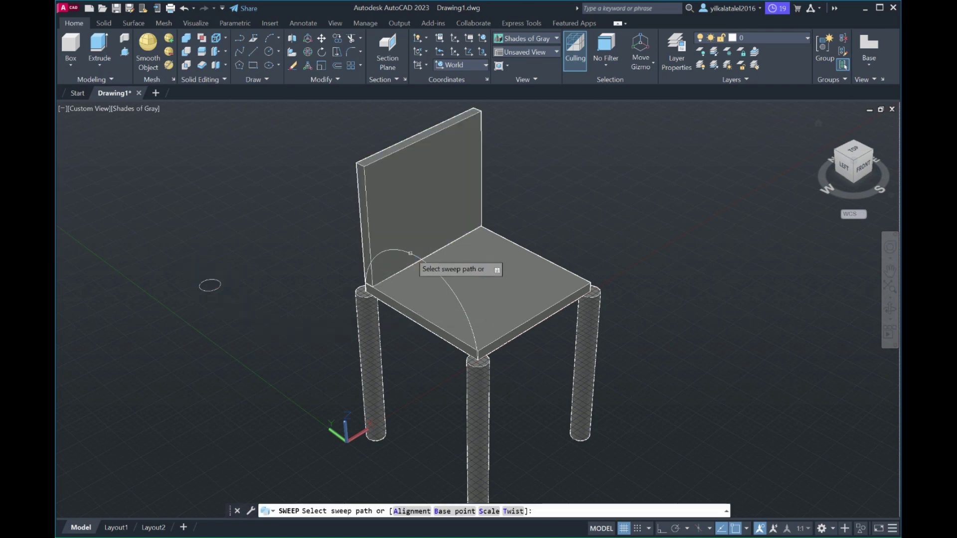
{"action": "left_click", "coordinate": [412, 254]}
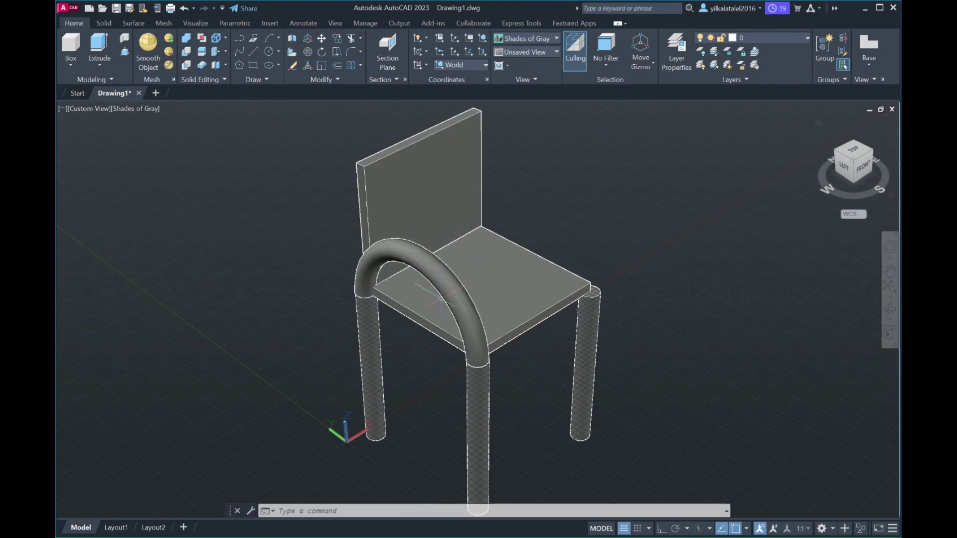
{"action": "mouse_move", "coordinate": [853, 160]}
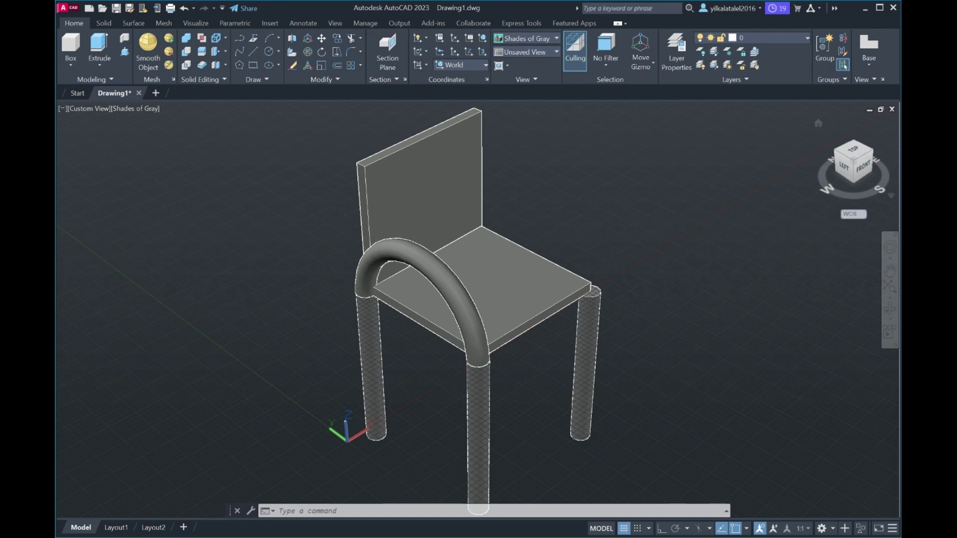
{"action": "scroll", "coordinate": [643, 347], "scroll_direction": "down", "scroll_amount": 1}
{"action": "left_click", "coordinate": [676, 373]}
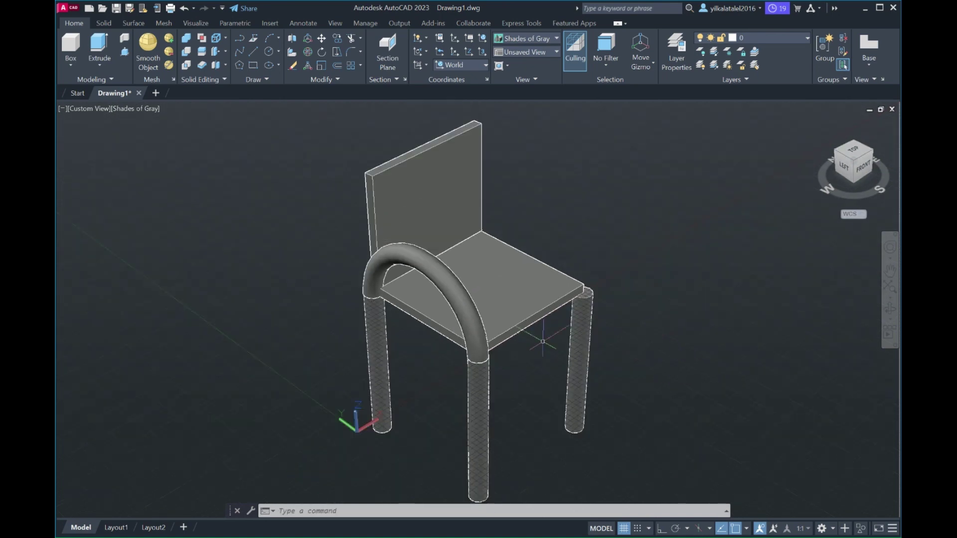
{"action": "left_click", "coordinate": [467, 307]}
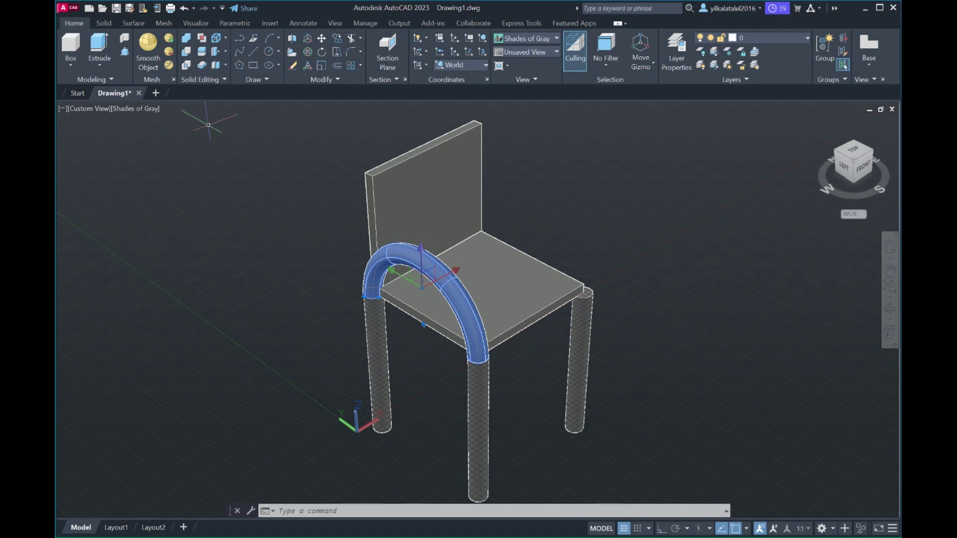
Step: Mirror the armrest across a vertical Ortho line through the seat centre, keeping the original
{"action": "type", "text": "mir"}
{"action": "key", "text": "Return"}
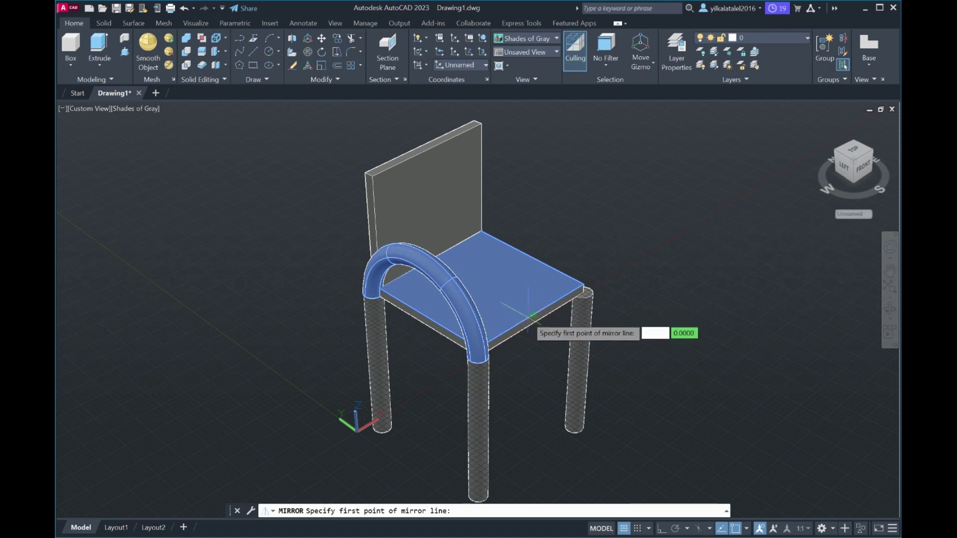
{"action": "left_click", "coordinate": [529, 315]}
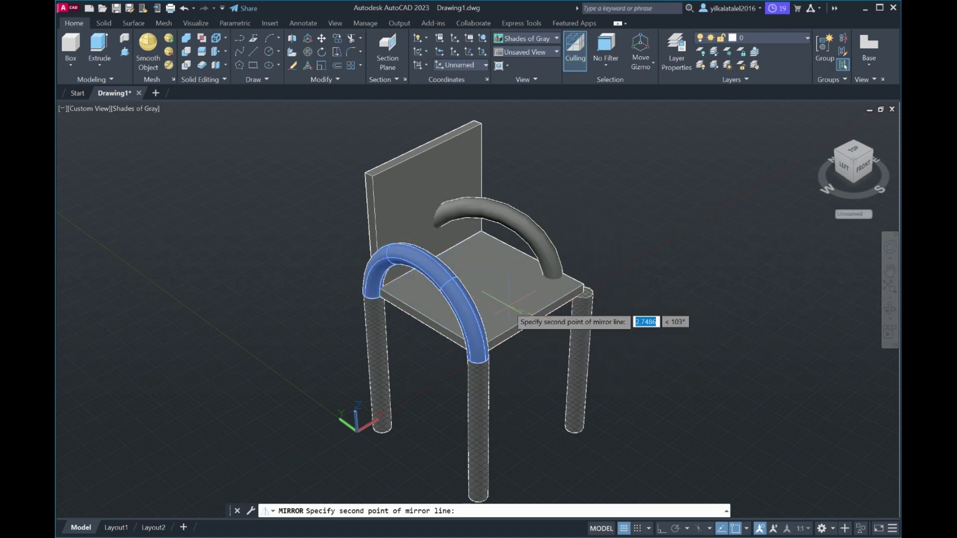
{"action": "middle_click_drag", "start_coordinate": [498, 297], "coordinate": [461, 257]}
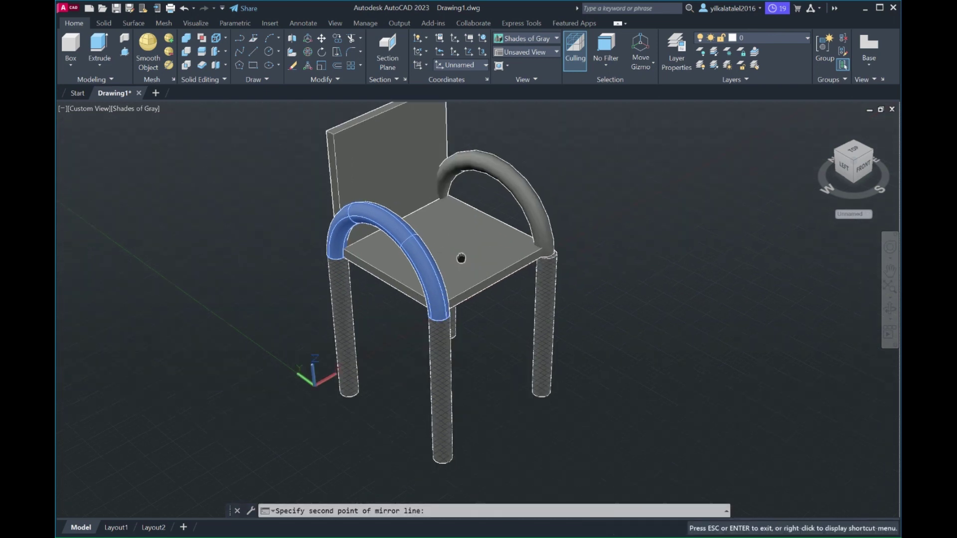
{"action": "left_click_drag", "start_coordinate": [461, 258], "coordinate": [449, 261]}
{"action": "key", "text": "Escape"}
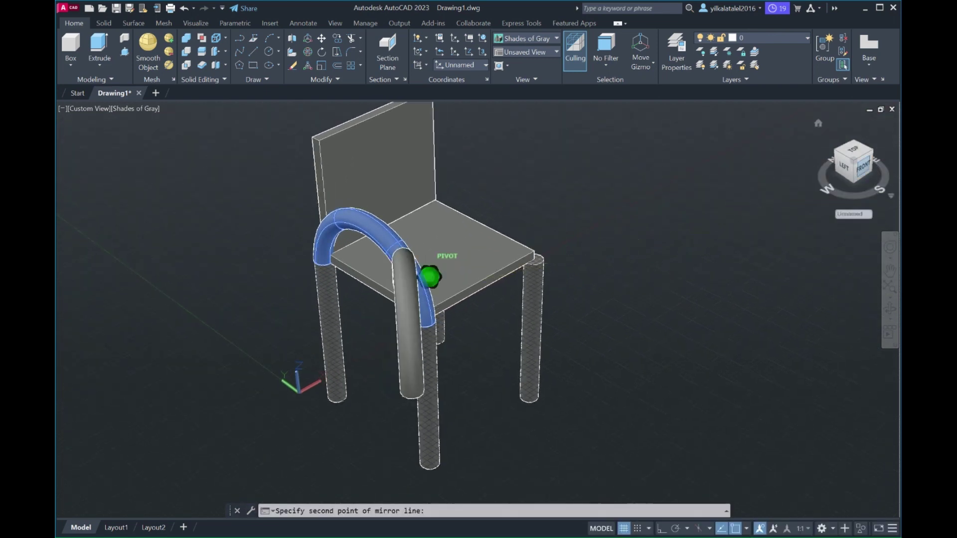
{"action": "middle_click_drag", "start_coordinate": [429, 276], "coordinate": [470, 271], "text": "shift"}
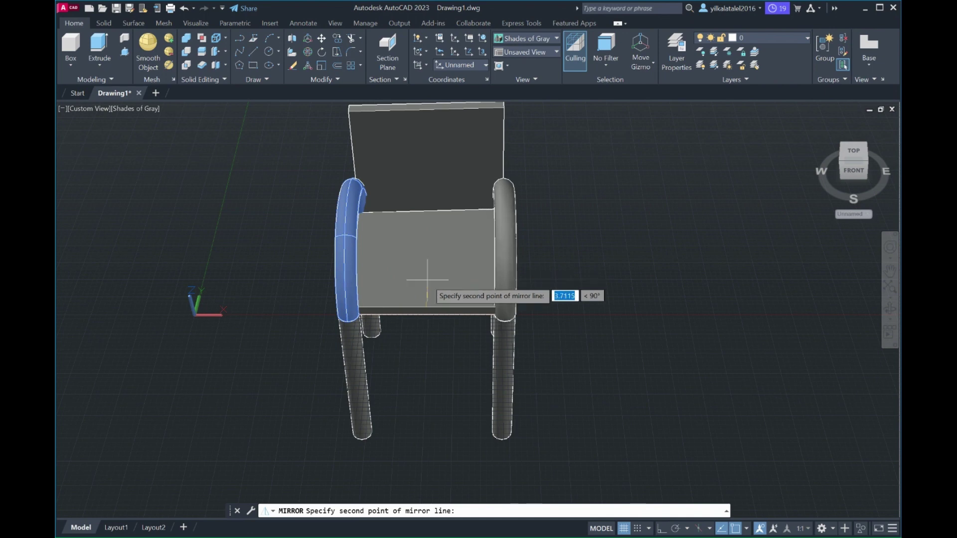
{"action": "key", "text": "F8"}
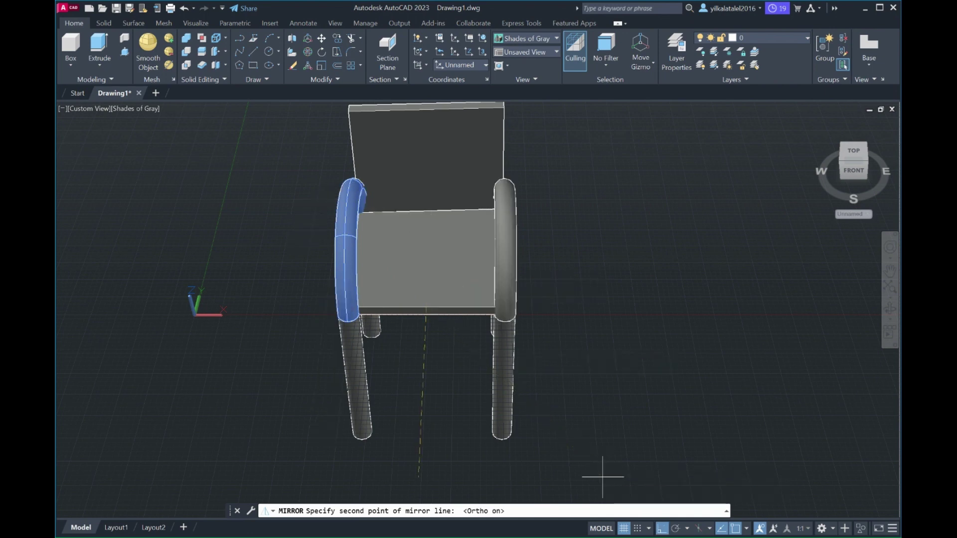
{"action": "left_click", "coordinate": [423, 251]}
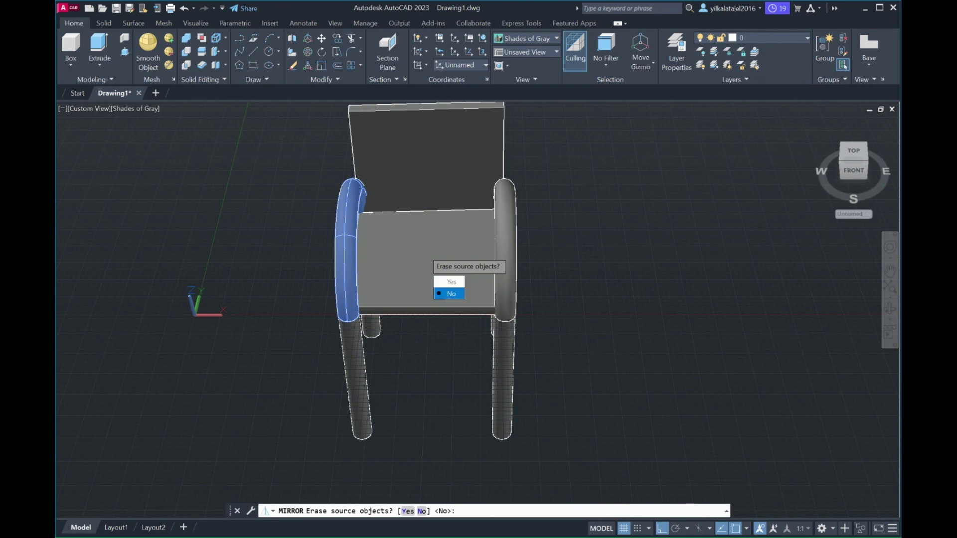
{"action": "left_click", "coordinate": [451, 293]}
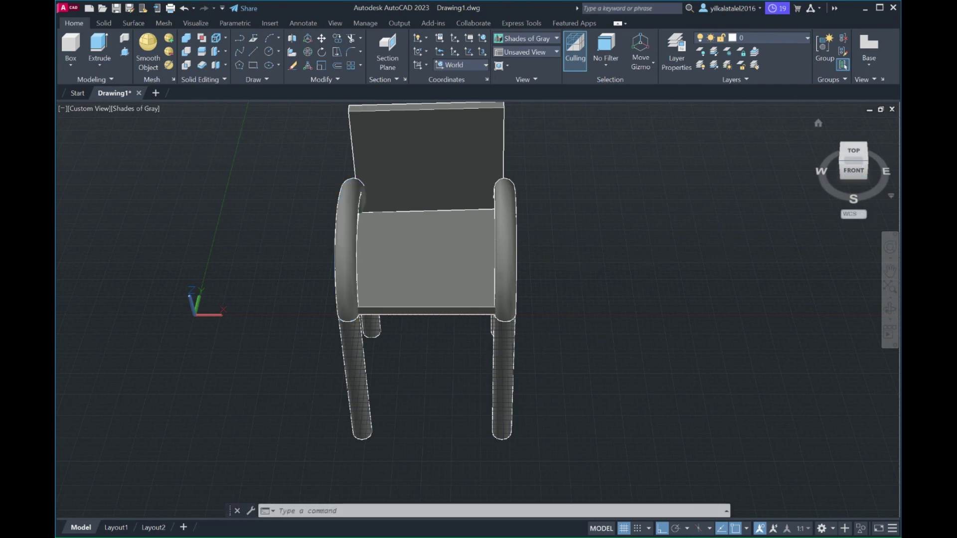
Step: Orbit from the Home view to a three-quarter angle showing the whole chair frame
{"action": "left_click", "coordinate": [818, 123]}
{"action": "mouse_move", "coordinate": [758, 160]}
{"action": "middle_mouse_down", "text": "shift"}
{"action": "mouse_move", "coordinate": [743, 235]}
{"action": "mouse_move", "coordinate": [754, 209]}
{"action": "middle_mouse_up", "text": "shift"}
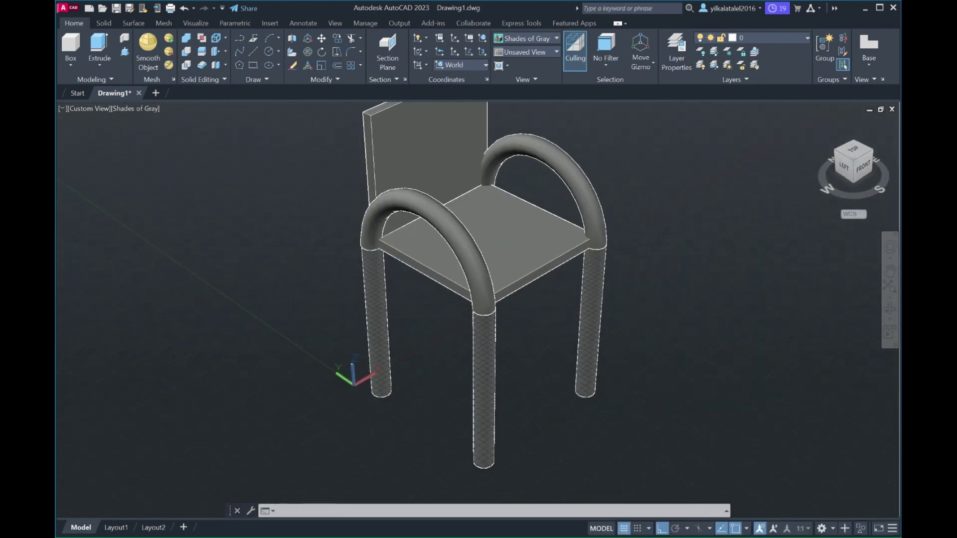
{"action": "left_click", "coordinate": [818, 123]}
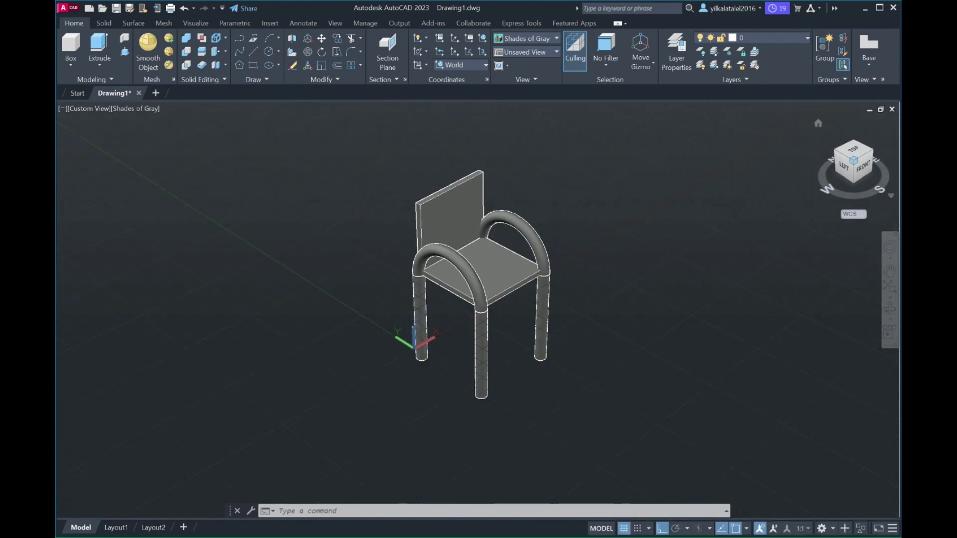
{"action": "mouse_move", "coordinate": [481, 284]}
{"action": "middle_mouse_down", "text": "shift"}
{"action": "mouse_move", "coordinate": [490, 319]}
{"action": "mouse_move", "coordinate": [478, 249]}
{"action": "middle_mouse_up", "text": "shift"}
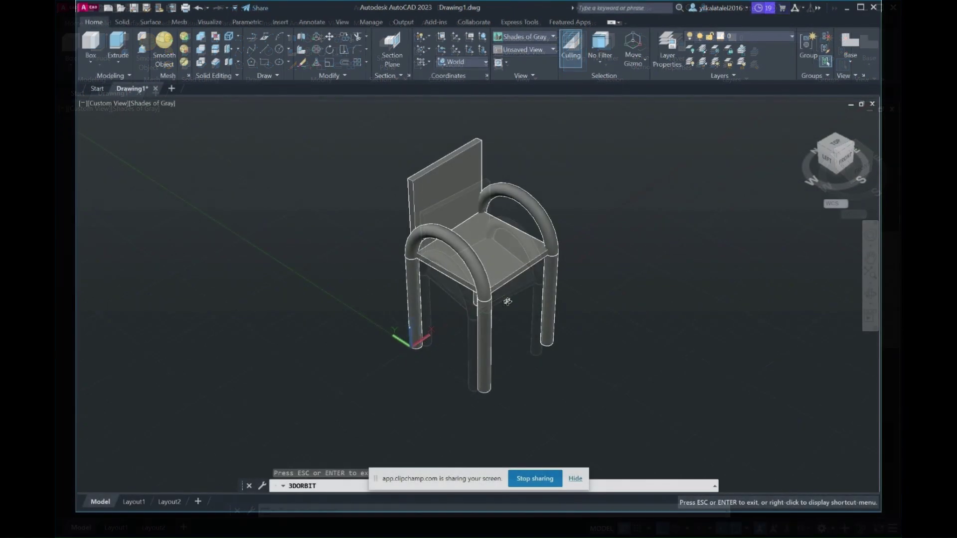
{"action": "mouse_move", "coordinate": [507, 301]}
{"action": "left_mouse_down"}
{"action": "mouse_move", "coordinate": [508, 264]}
{"action": "mouse_move", "coordinate": [519, 278]}
{"action": "mouse_move", "coordinate": [502, 325]}
{"action": "left_mouse_up"}
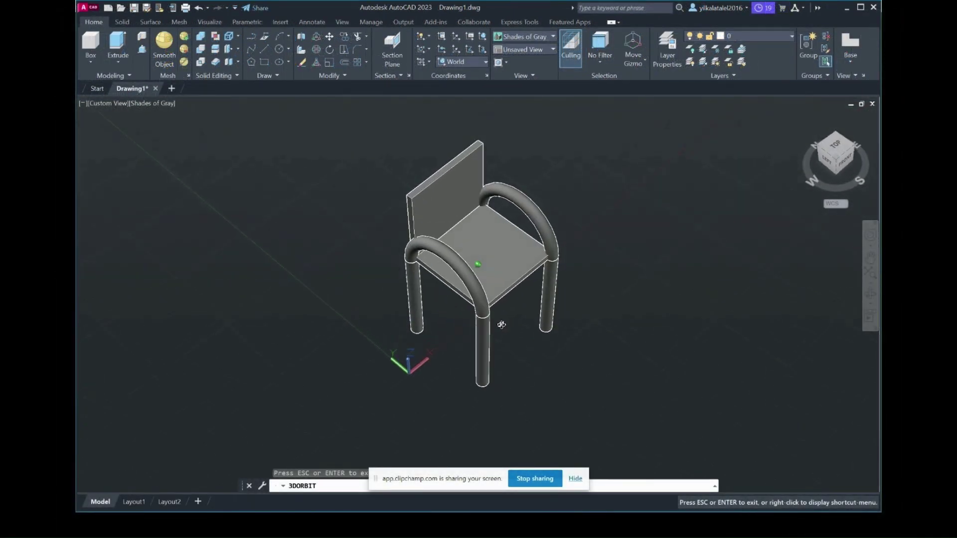
{"action": "key", "text": "Escape"}
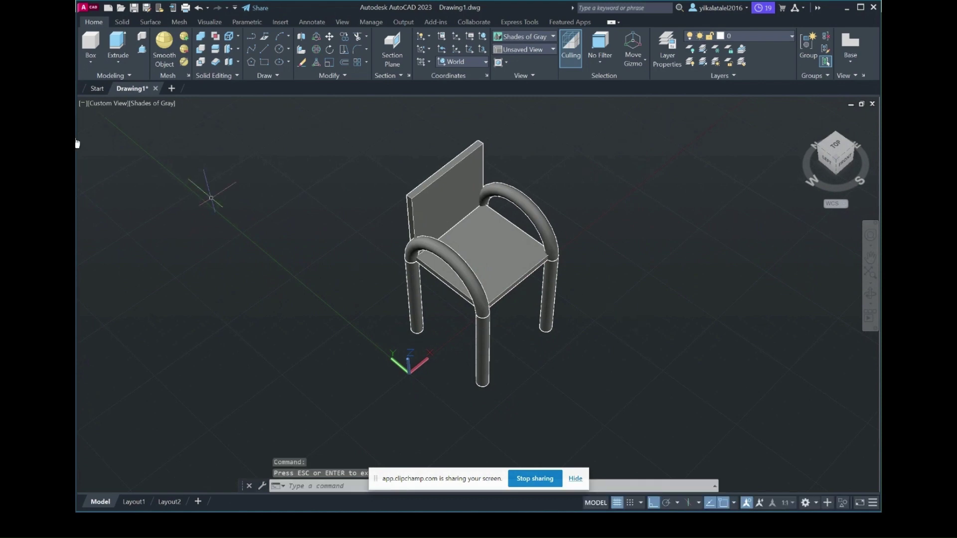
Step: Switch to the Realistic visual style and open the Materials Browser filtered to Fabric
{"action": "left_click", "coordinate": [165, 104]}
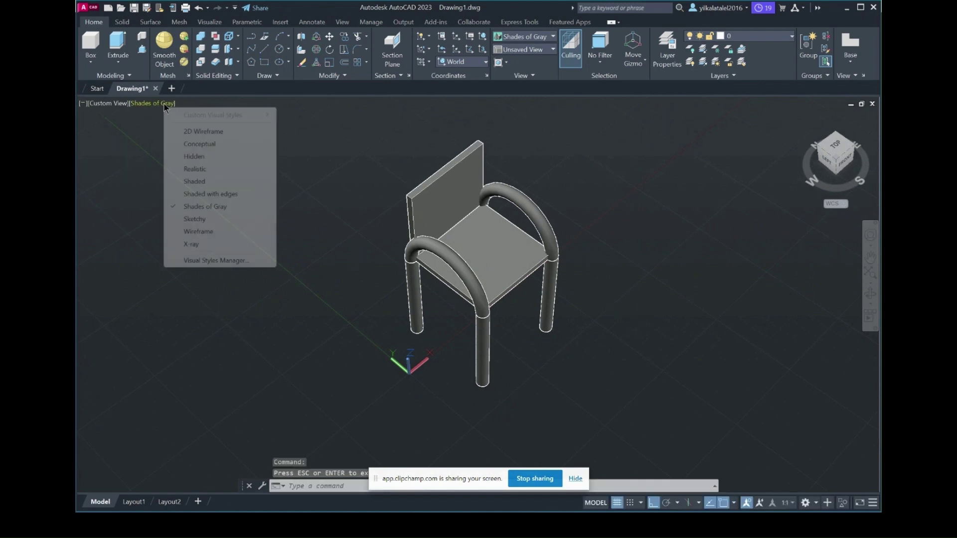
{"action": "left_click", "coordinate": [192, 170]}
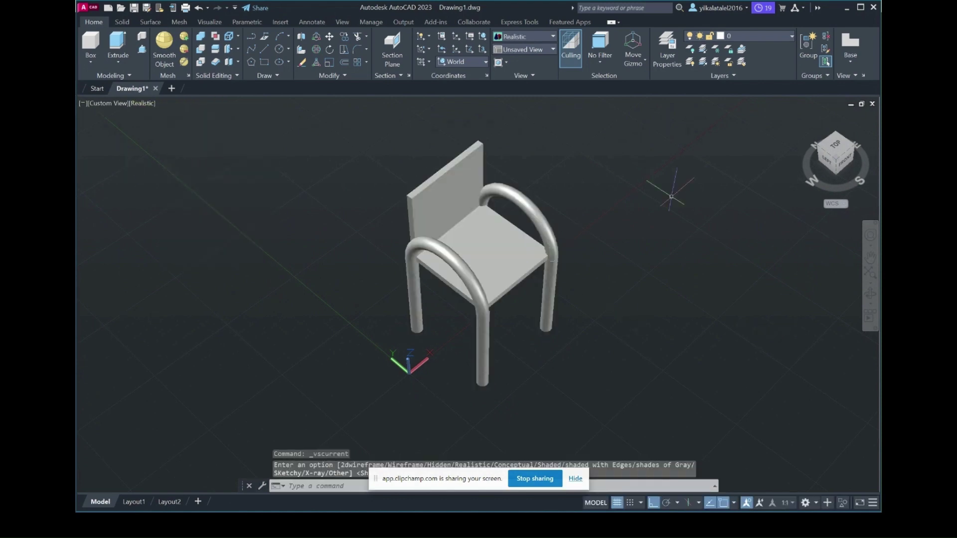
{"action": "type", "text": "m"}
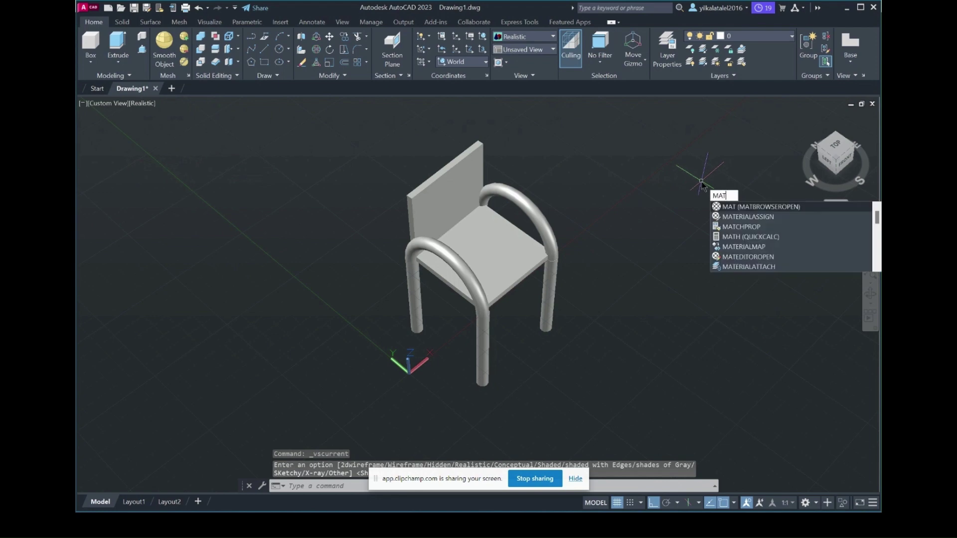
{"action": "key", "text": "Return"}
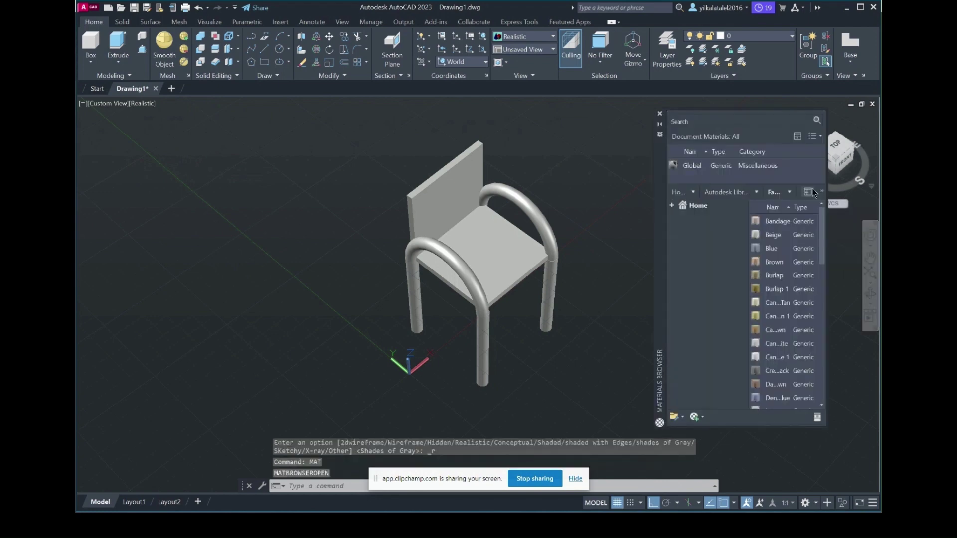
{"action": "left_click", "coordinate": [760, 196]}
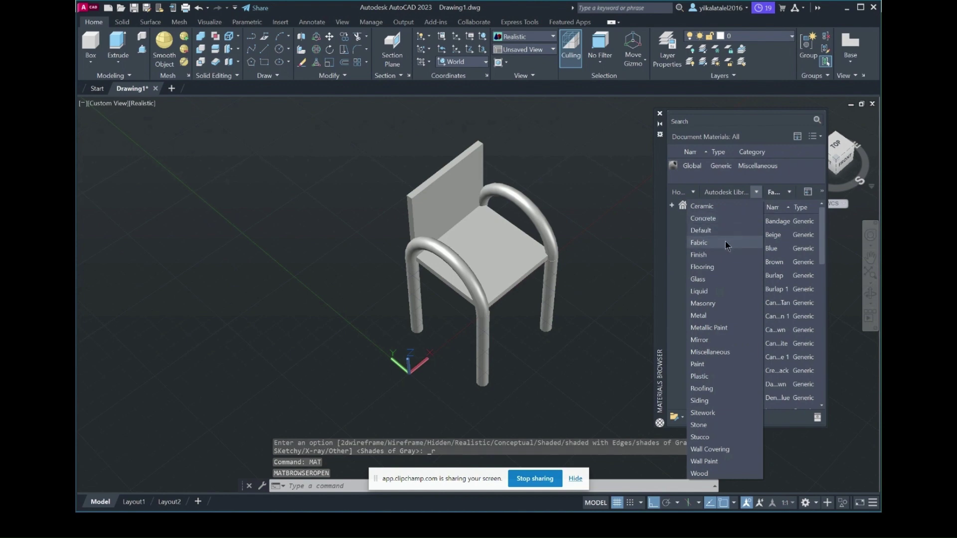
{"action": "left_click", "coordinate": [713, 247]}
{"action": "mouse_move", "coordinate": [778, 330]}
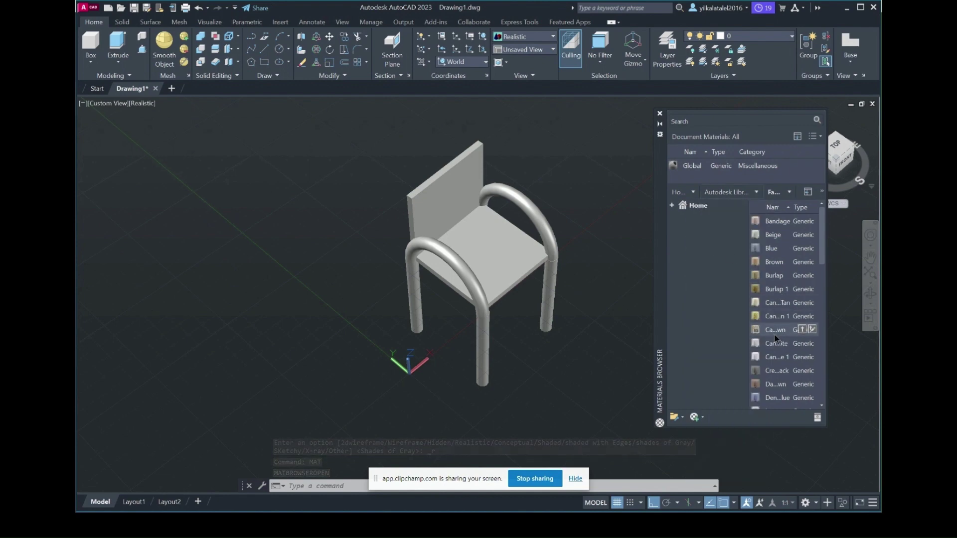
Step: Drag the yellow woven cane fabric onto the chair's backrest and seat
{"action": "mouse_move", "coordinate": [774, 332]}
{"action": "left_mouse_down"}
{"action": "mouse_move", "coordinate": [550, 287]}
{"action": "mouse_move", "coordinate": [509, 261]}
{"action": "left_mouse_up"}
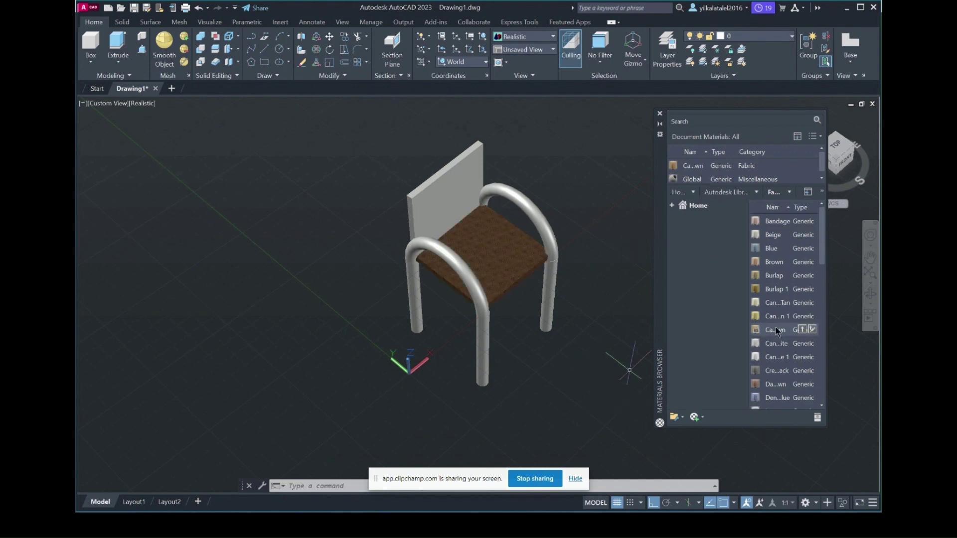
{"action": "mouse_move", "coordinate": [773, 317]}
{"action": "left_mouse_down"}
{"action": "mouse_move", "coordinate": [501, 254]}
{"action": "mouse_move", "coordinate": [441, 204]}
{"action": "left_mouse_up"}
{"action": "mouse_move", "coordinate": [586, 359]}
{"action": "middle_mouse_down"}
{"action": "mouse_move", "coordinate": [560, 327]}
{"action": "mouse_move", "coordinate": [566, 357]}
{"action": "middle_mouse_up"}
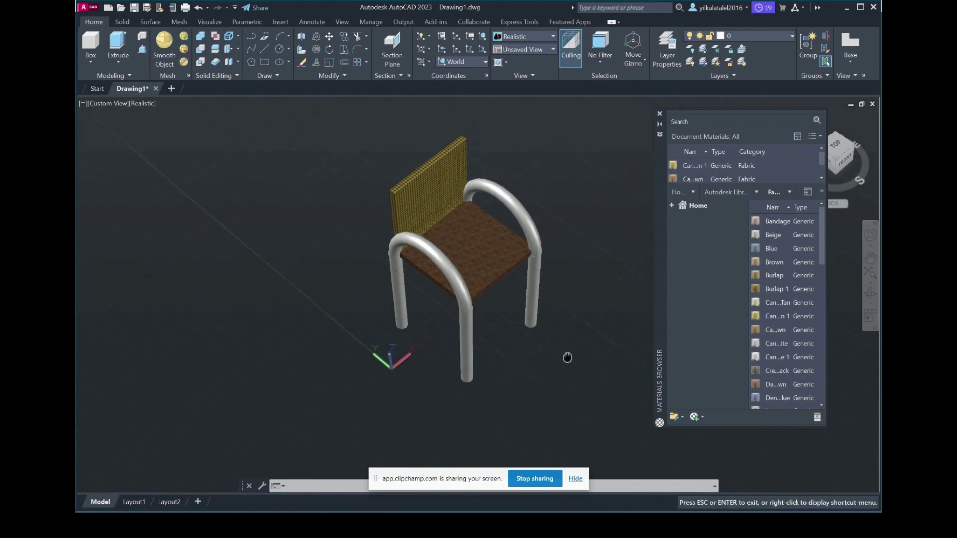
{"action": "left_click", "coordinate": [870, 294]}
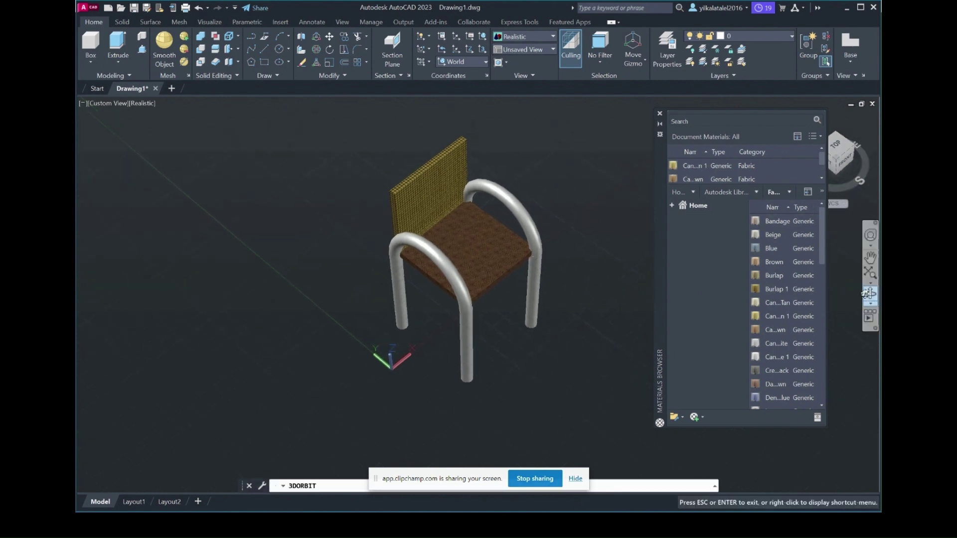
{"action": "left_click_drag", "start_coordinate": [528, 364], "coordinate": [514, 335]}
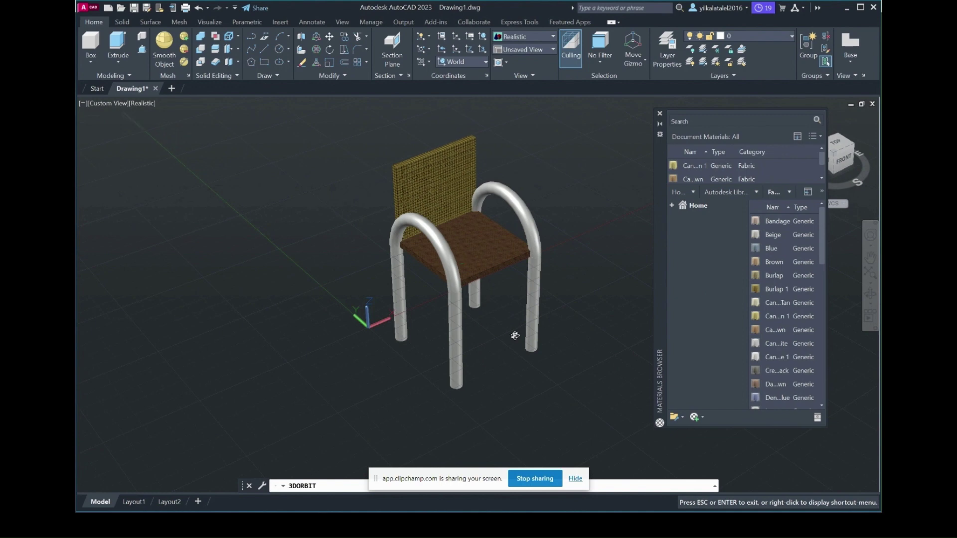
{"action": "key", "text": "Escape"}
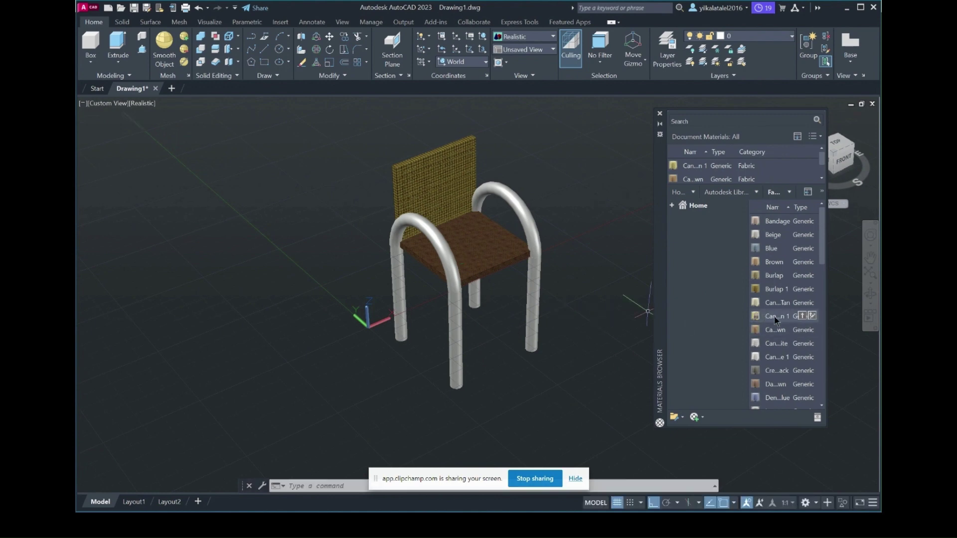
{"action": "left_click_drag", "start_coordinate": [775, 320], "coordinate": [468, 261]}
{"action": "left_click", "coordinate": [607, 330]}
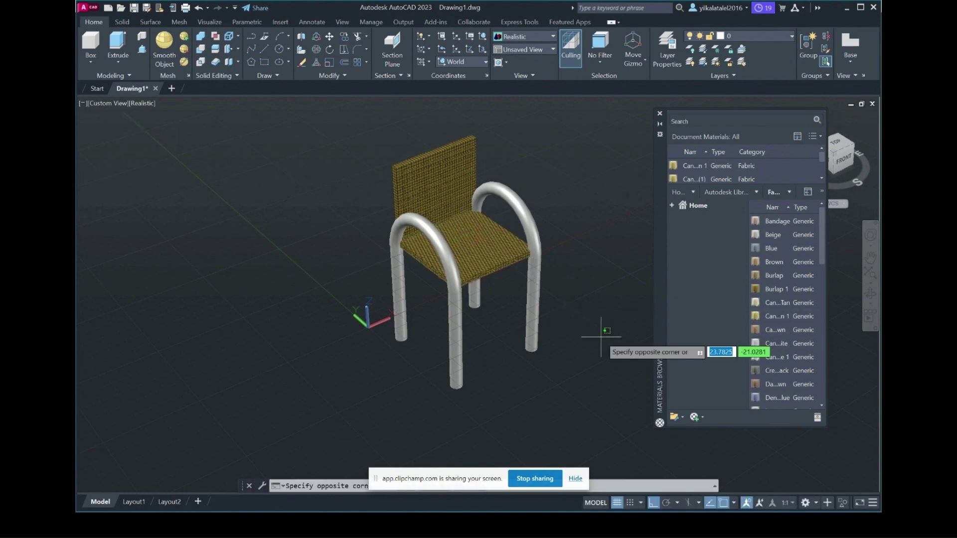
{"action": "key", "text": "Escape"}
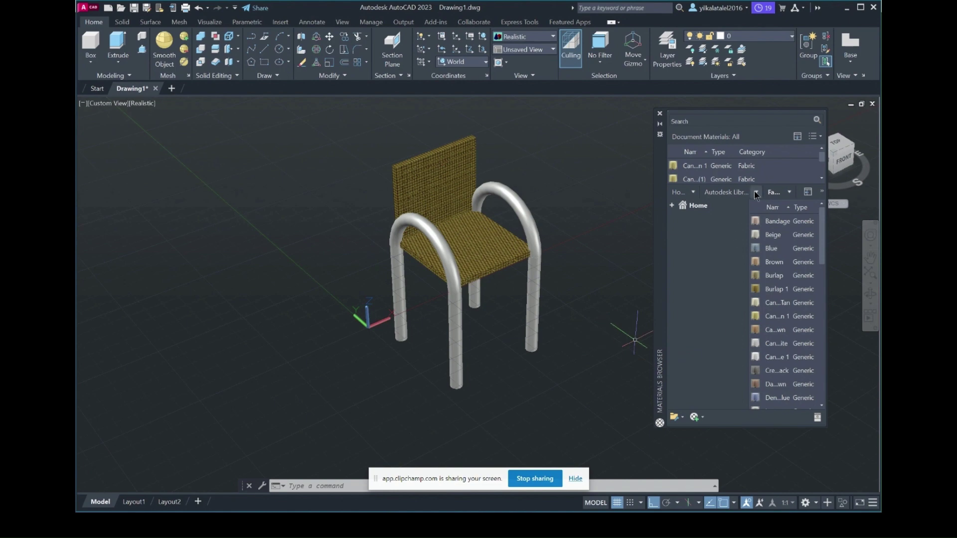
{"action": "left_click", "coordinate": [756, 194]}
{"action": "mouse_move", "coordinate": [778, 222]}
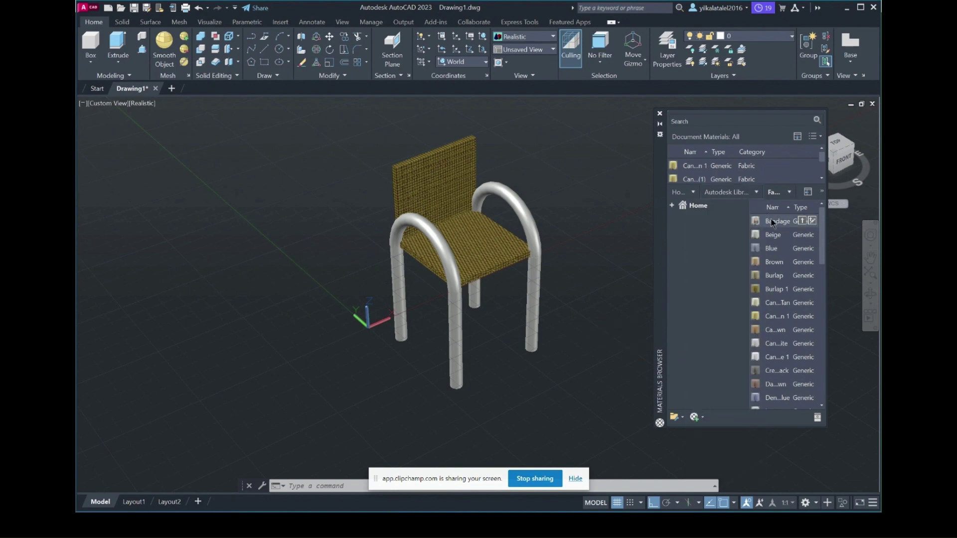
{"action": "left_click", "coordinate": [753, 194]}
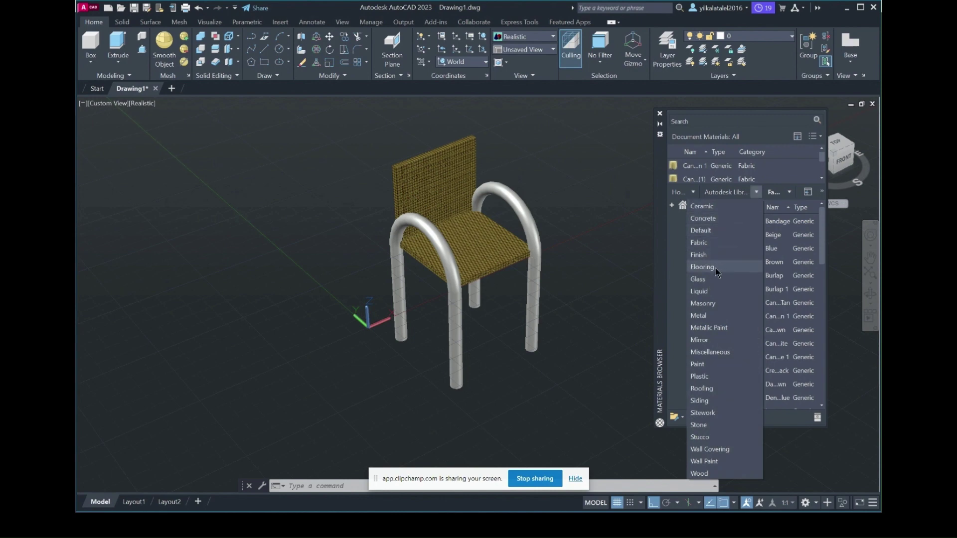
Step: Apply the black Metallic Paint library material to the right and left armrests
{"action": "left_click", "coordinate": [723, 328]}
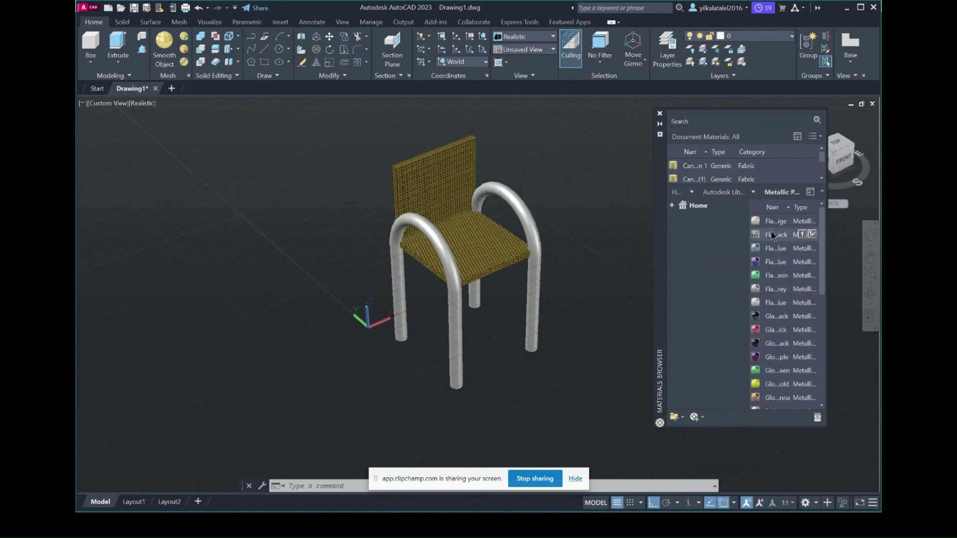
{"action": "left_click_drag", "start_coordinate": [772, 237], "coordinate": [623, 224]}
{"action": "left_click_drag", "start_coordinate": [517, 210], "coordinate": [518, 212]}
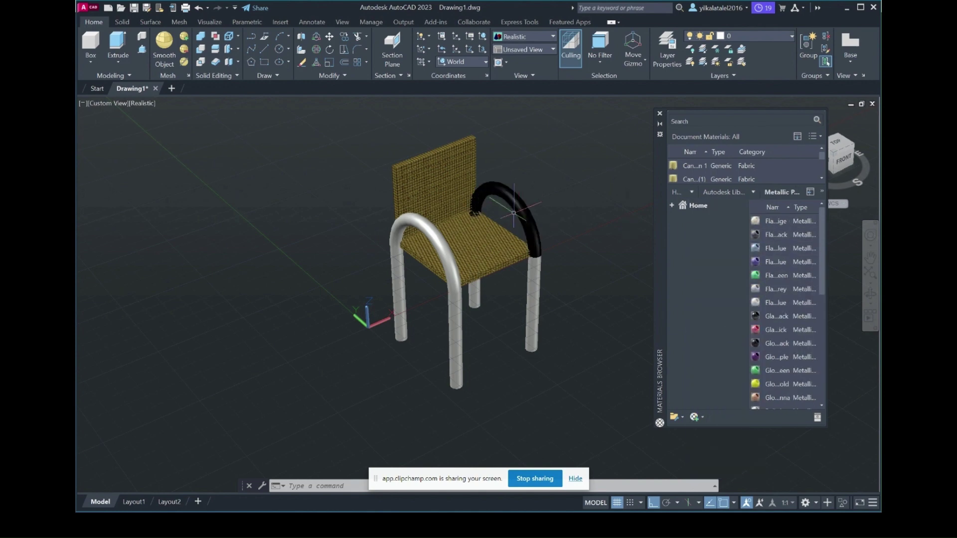
{"action": "left_click_drag", "start_coordinate": [776, 234], "coordinate": [622, 237]}
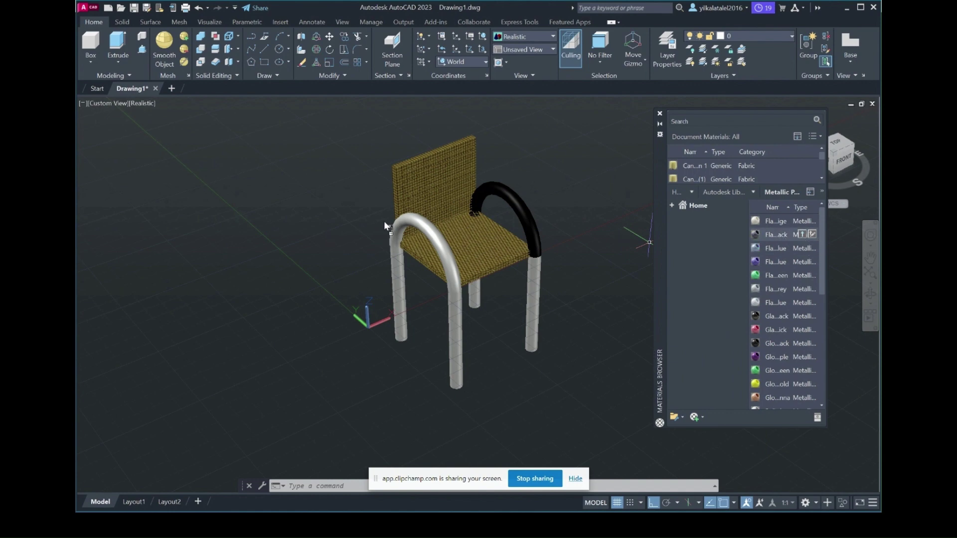
{"action": "left_click_drag", "start_coordinate": [409, 223], "coordinate": [410, 224]}
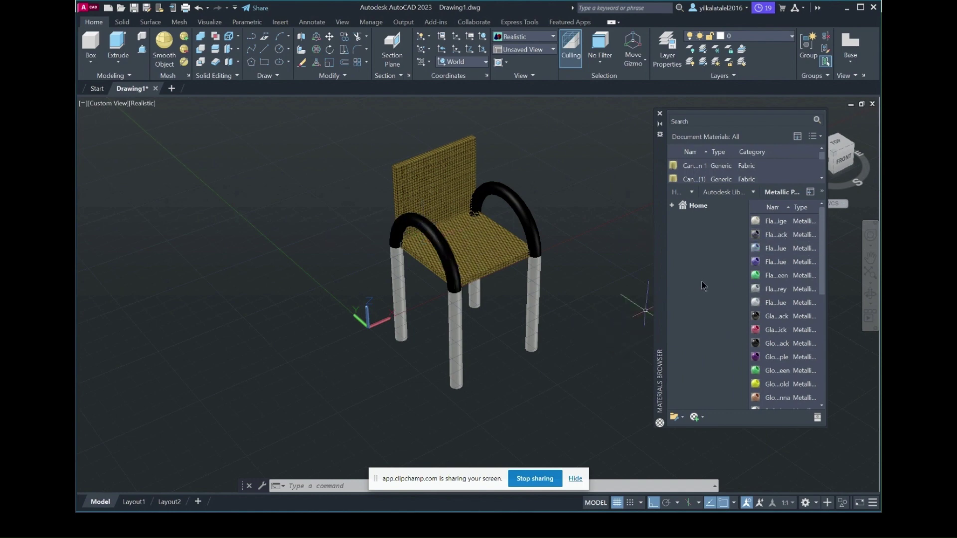
{"action": "left_click_drag", "start_coordinate": [771, 315], "coordinate": [579, 241]}
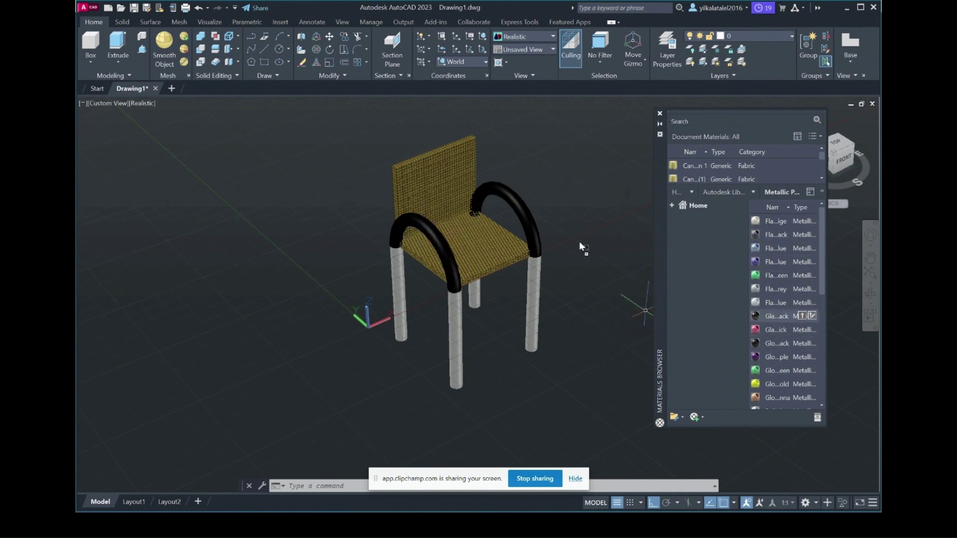
{"action": "left_click_drag", "start_coordinate": [530, 217], "coordinate": [531, 217]}
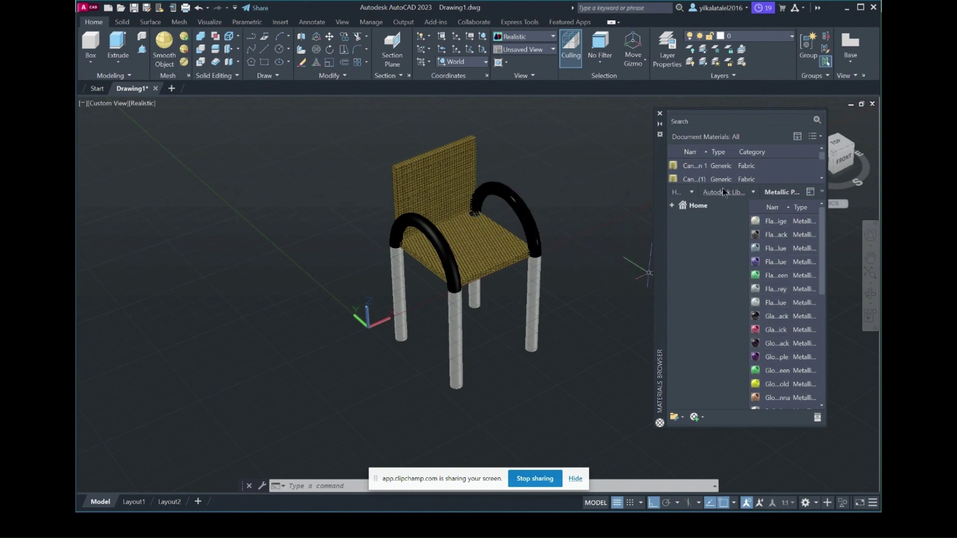
{"action": "left_click", "coordinate": [753, 191]}
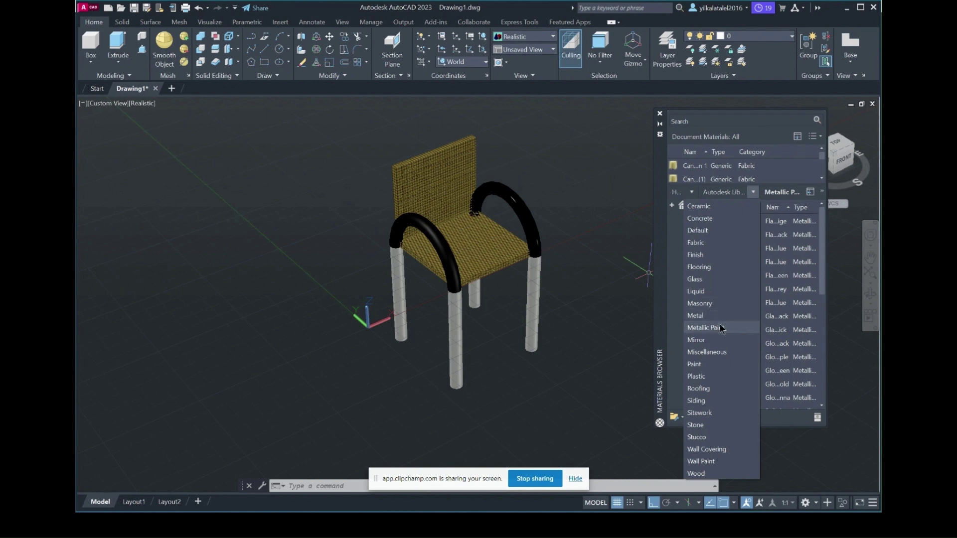
Step: Try a black Plastic library material on the armrest and dismiss the stray selection window
{"action": "left_click", "coordinate": [710, 376]}
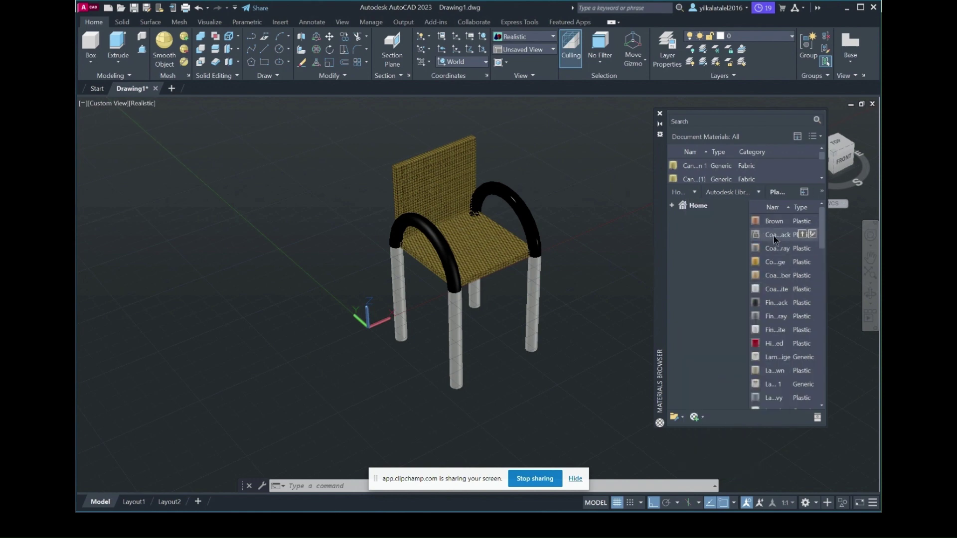
{"action": "left_click_drag", "start_coordinate": [774, 237], "coordinate": [532, 211]}
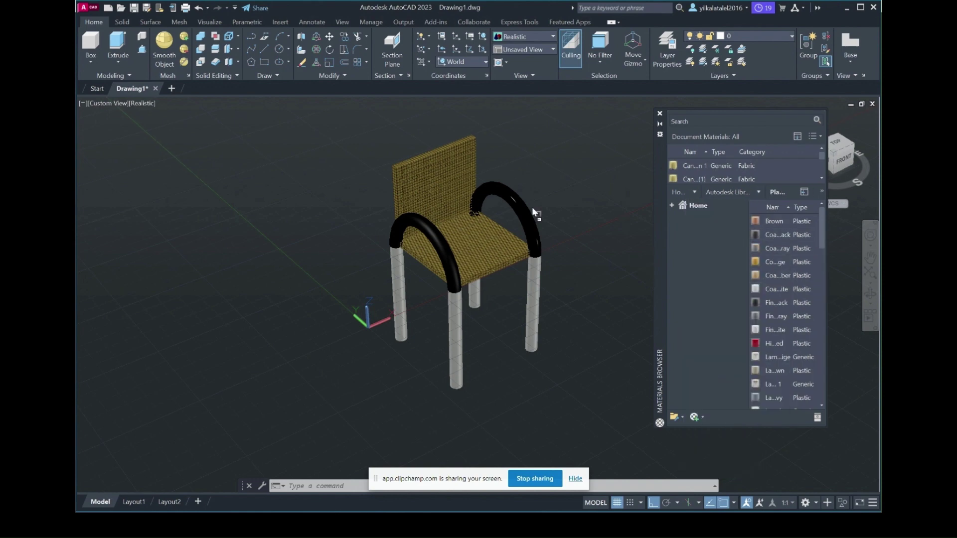
{"action": "left_click", "coordinate": [581, 232]}
{"action": "left_click", "coordinate": [636, 261]}
{"action": "scroll", "coordinate": [760, 304], "scroll_direction": "down", "scroll_amount": 10}
{"action": "scroll", "coordinate": [760, 306], "scroll_direction": "down", "scroll_amount": 5}
{"action": "scroll", "coordinate": [759, 307], "scroll_direction": "down", "scroll_amount": 5}
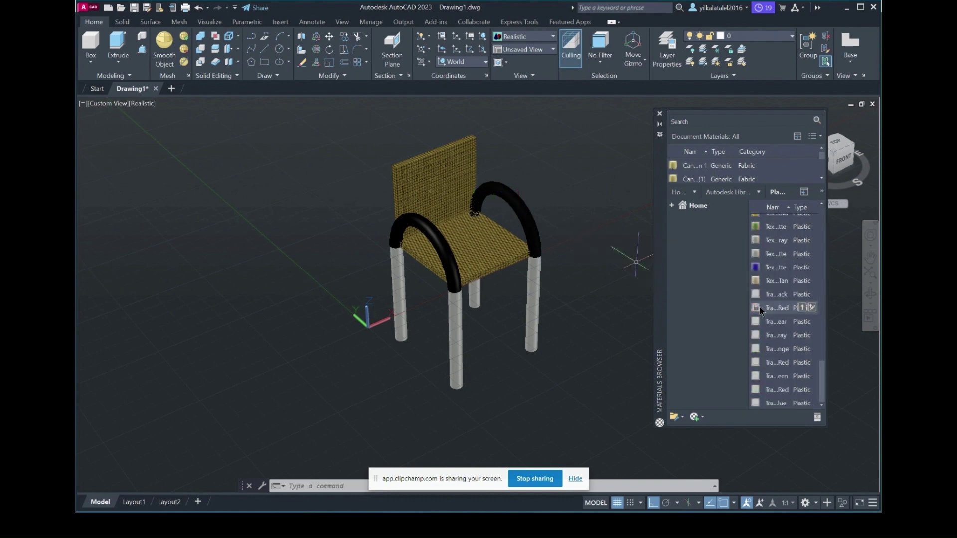
{"action": "scroll", "coordinate": [773, 263], "scroll_direction": "up", "scroll_amount": 5}
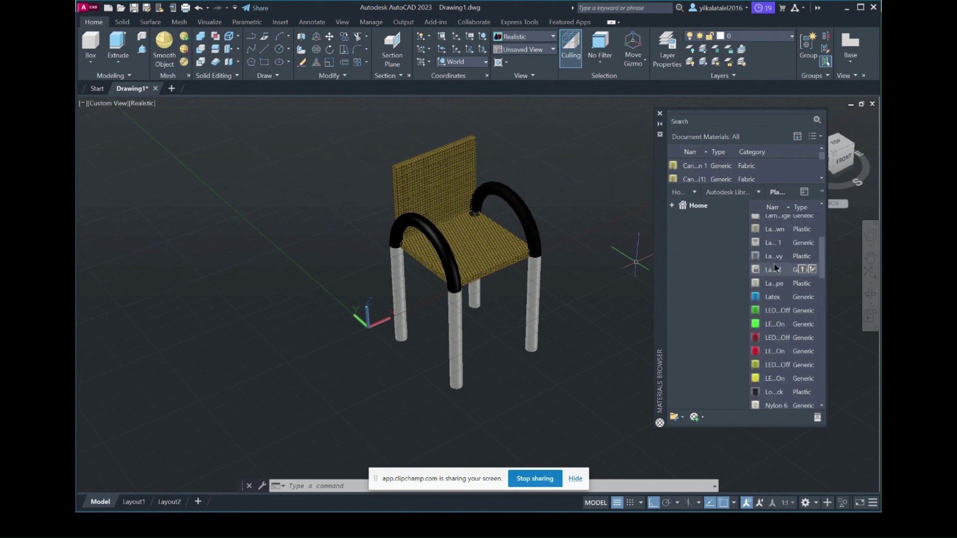
{"action": "scroll", "coordinate": [773, 263], "scroll_direction": "up", "scroll_amount": 5}
{"action": "scroll", "coordinate": [773, 256], "scroll_direction": "up", "scroll_amount": 5}
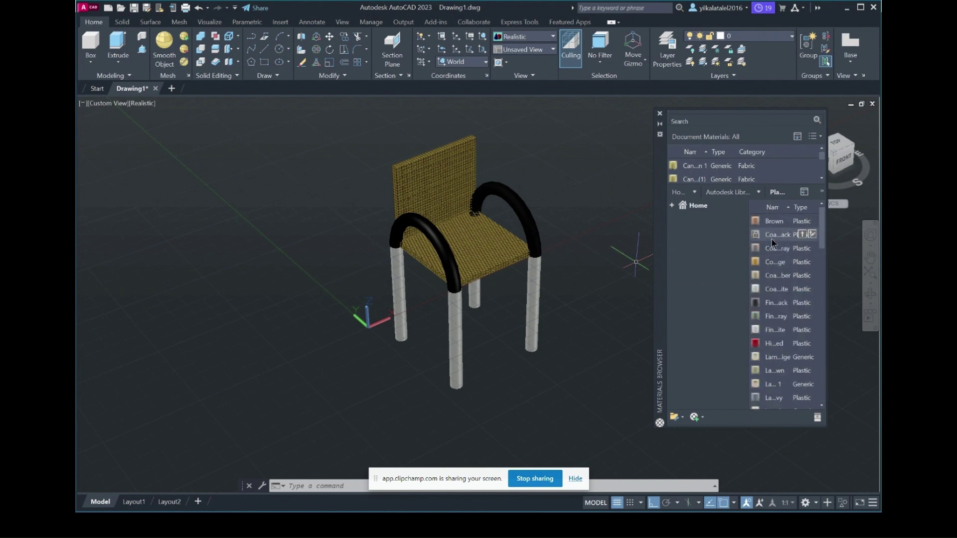
Step: Switch the Autodesk Library category to Finish materials
{"action": "left_click", "coordinate": [758, 193]}
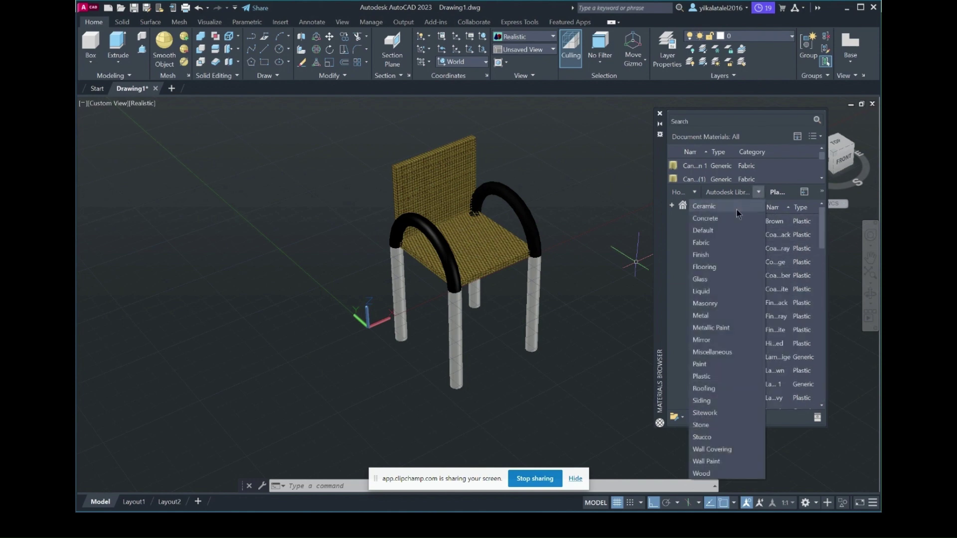
{"action": "left_click", "coordinate": [716, 254]}
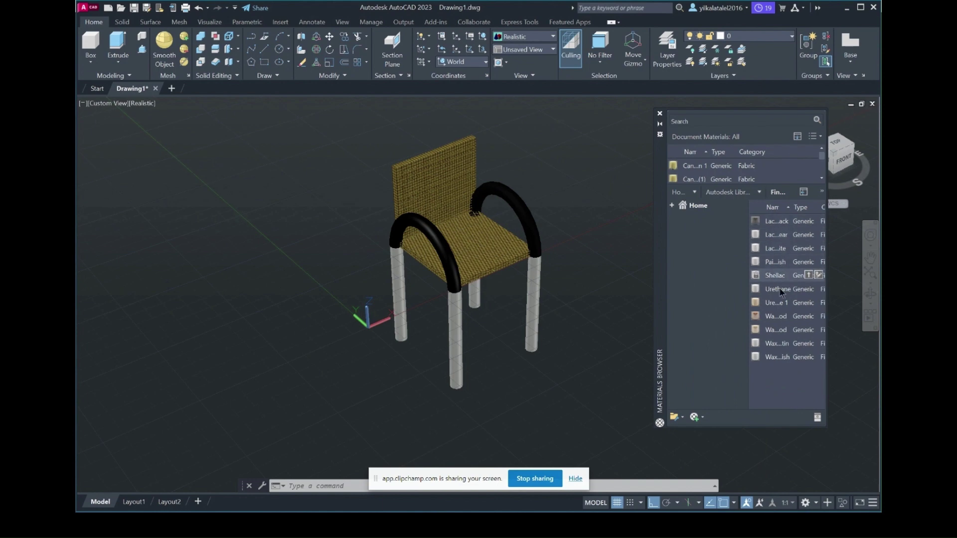
{"action": "mouse_move", "coordinate": [778, 220]}
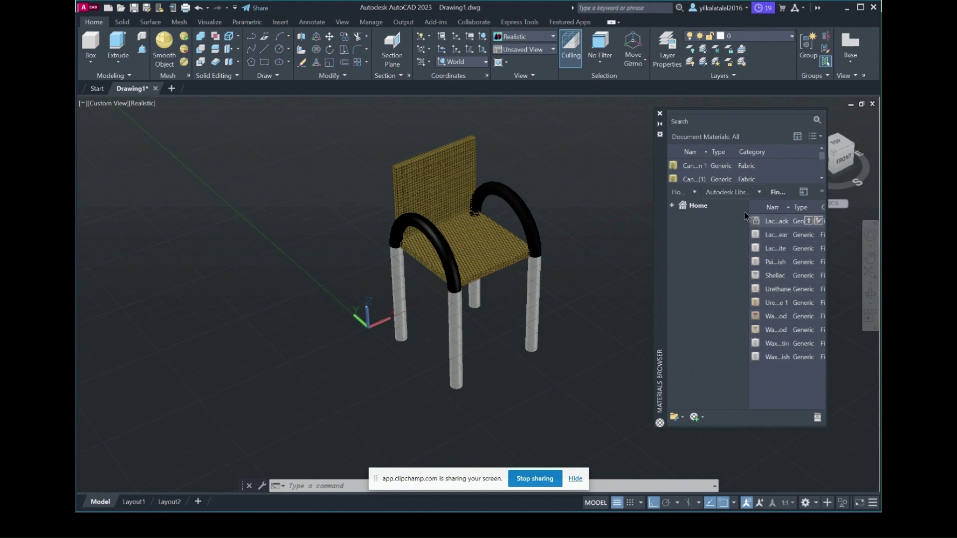
{"action": "left_click", "coordinate": [760, 192]}
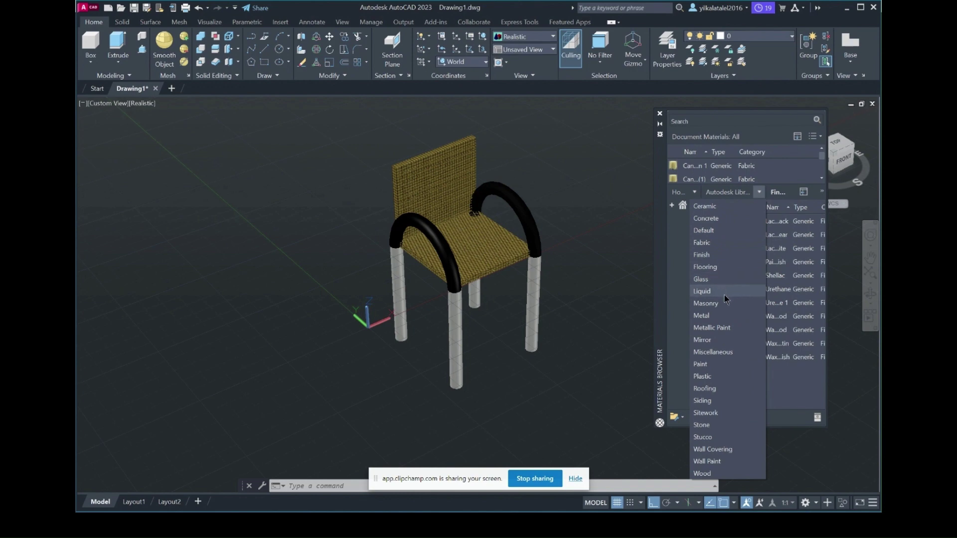
Step: Give the right armrest the Black material from the Paint category
{"action": "left_click", "coordinate": [724, 363]}
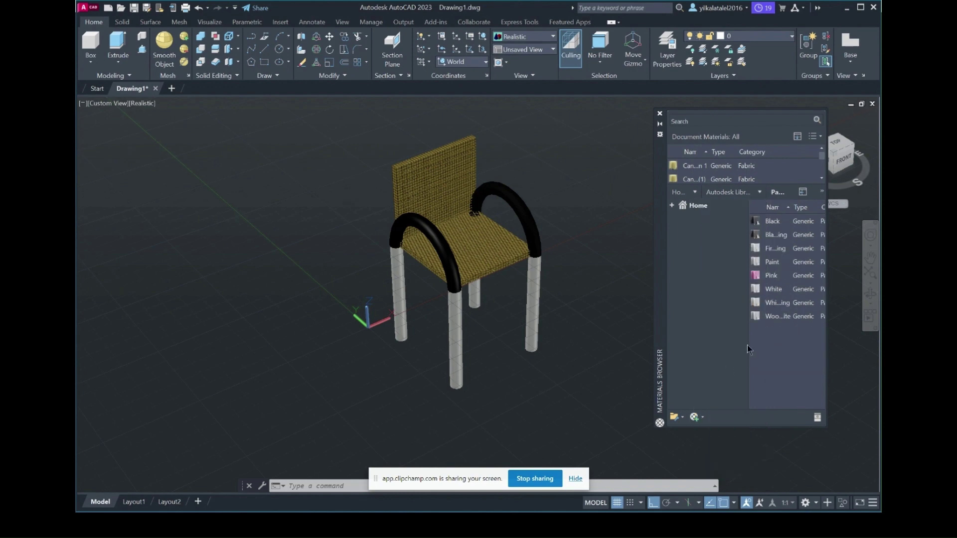
{"action": "left_click", "coordinate": [518, 208]}
{"action": "left_click", "coordinate": [560, 237]}
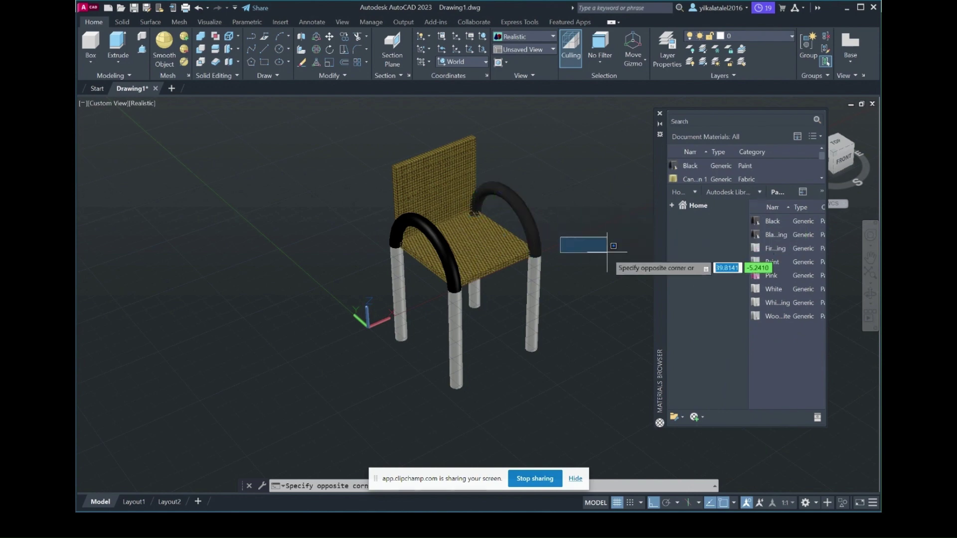
{"action": "left_click", "coordinate": [645, 231]}
Step: From Plastic materials, apply a grey textured plastic to the right armrest, then black again
{"action": "left_click", "coordinate": [759, 193]}
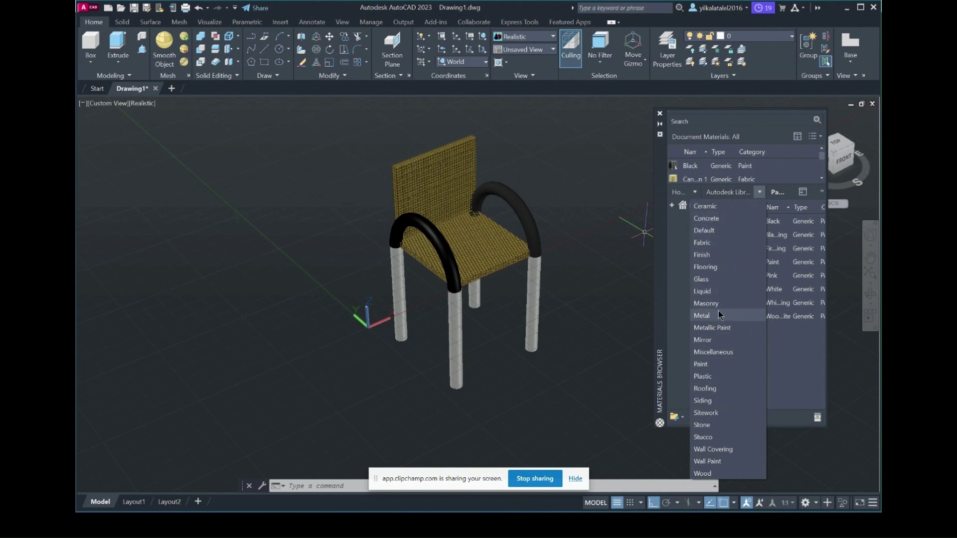
{"action": "left_click", "coordinate": [719, 376]}
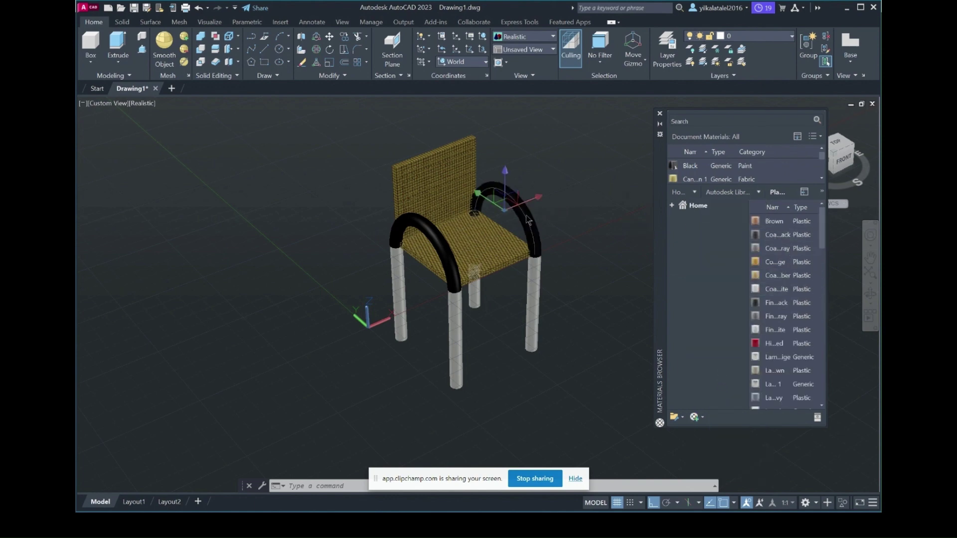
{"action": "left_click", "coordinate": [610, 257]}
{"action": "key", "text": "Escape"}
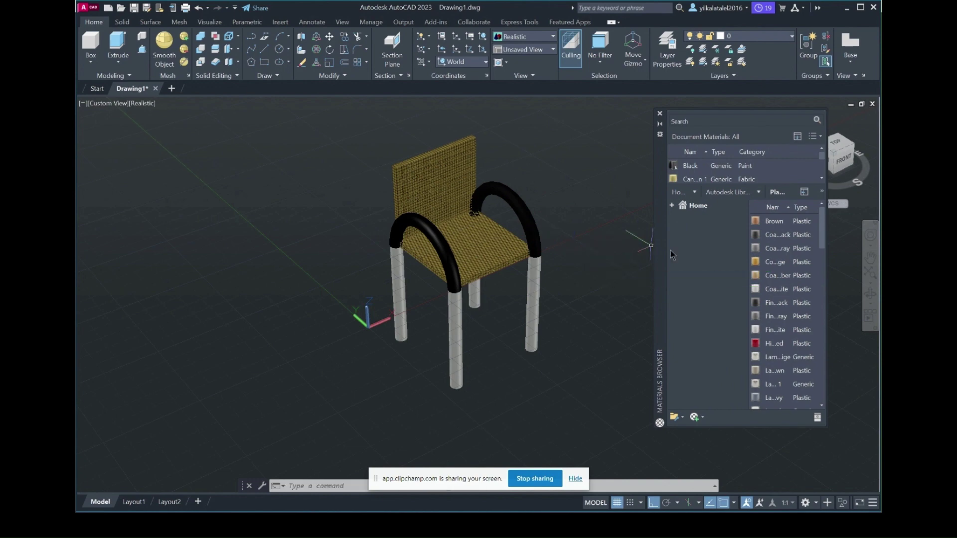
{"action": "scroll", "coordinate": [770, 315], "scroll_direction": "down", "scroll_amount": 10}
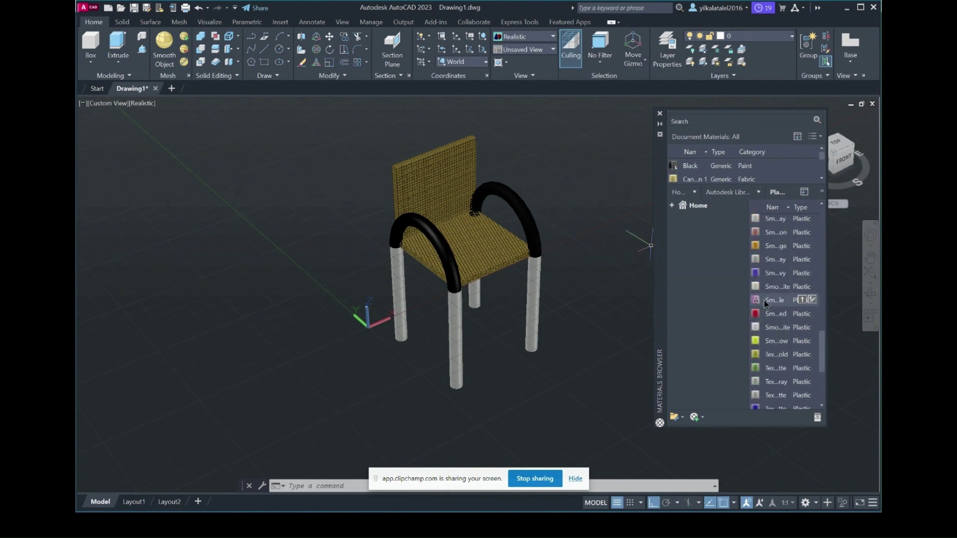
{"action": "scroll", "coordinate": [779, 298], "scroll_direction": "down", "scroll_amount": 4}
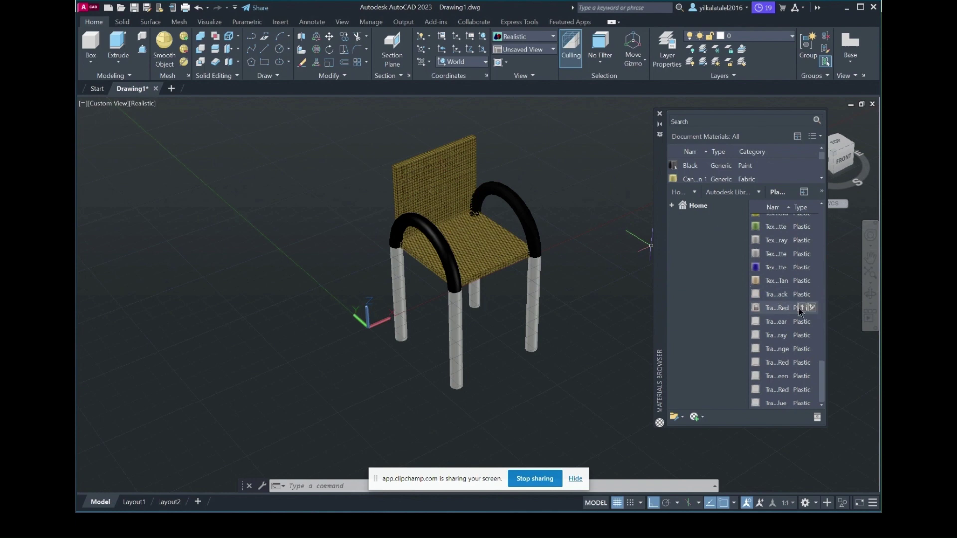
{"action": "left_click_drag", "start_coordinate": [775, 240], "coordinate": [511, 201]}
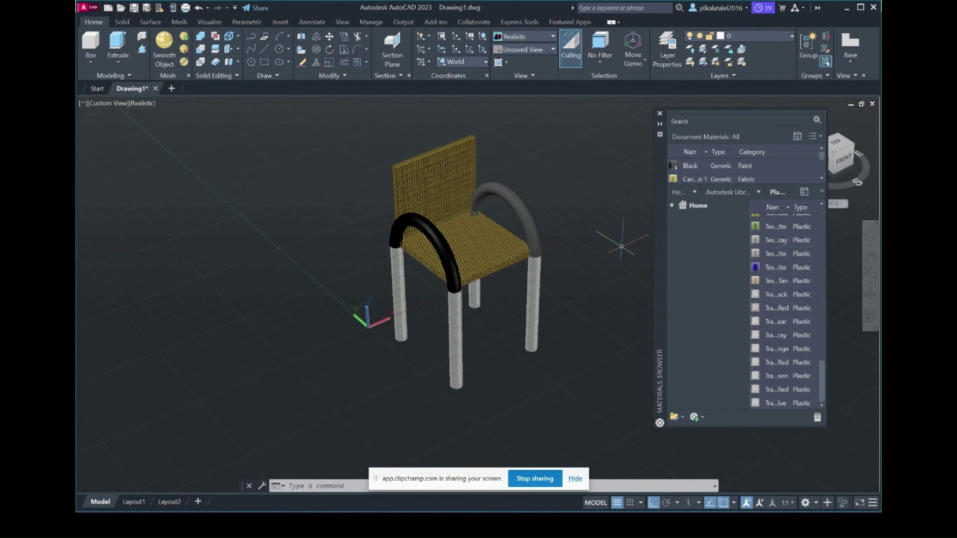
{"action": "scroll", "coordinate": [766, 286], "scroll_direction": "up", "scroll_amount": 10}
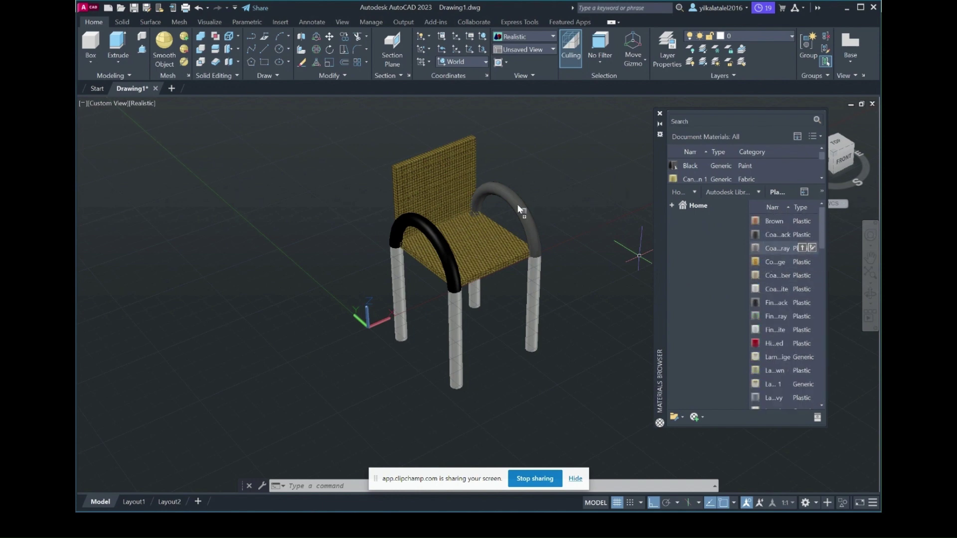
{"action": "left_click_drag", "start_coordinate": [537, 211], "coordinate": [517, 204]}
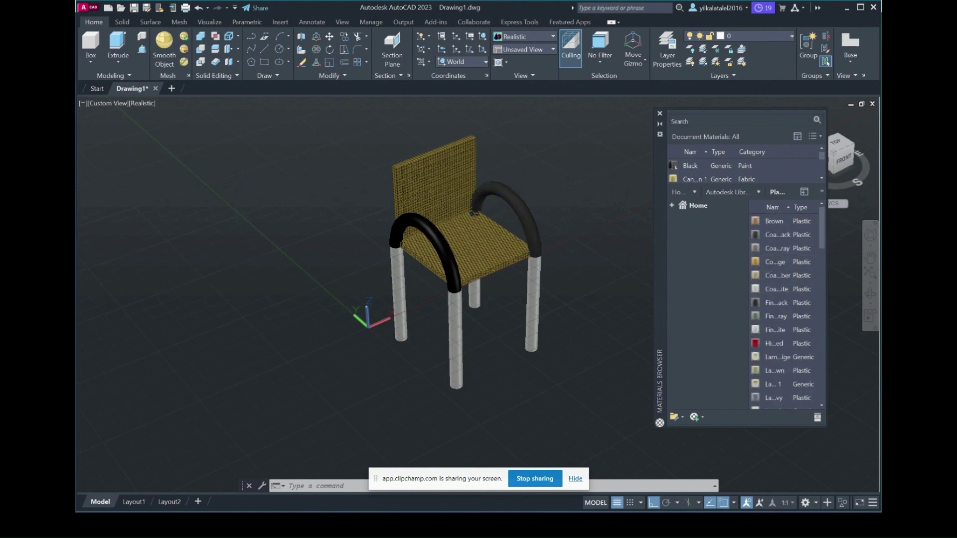
{"action": "left_click", "coordinate": [759, 191]}
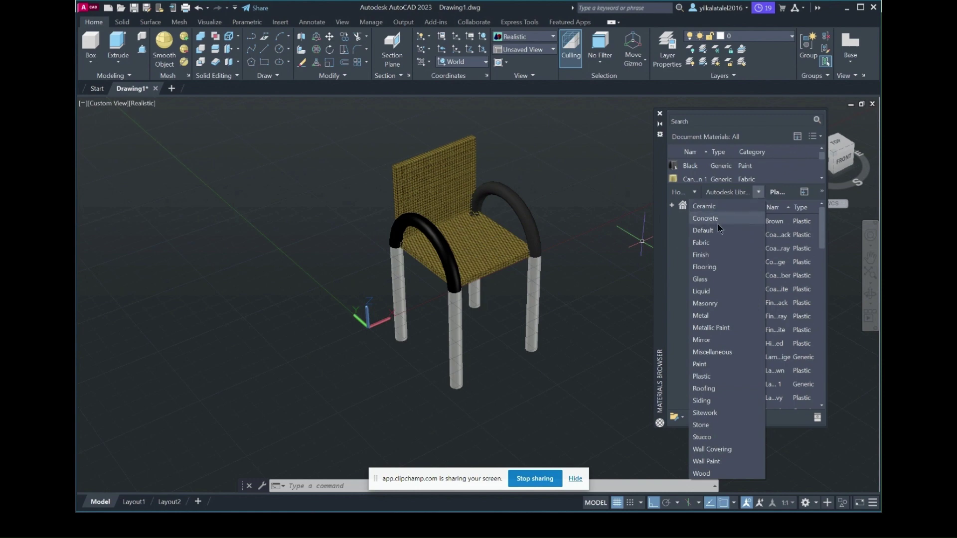
Step: Browse Finish and Metallic Paint materials, applying a silver metallic to the left armrest
{"action": "left_click", "coordinate": [708, 257]}
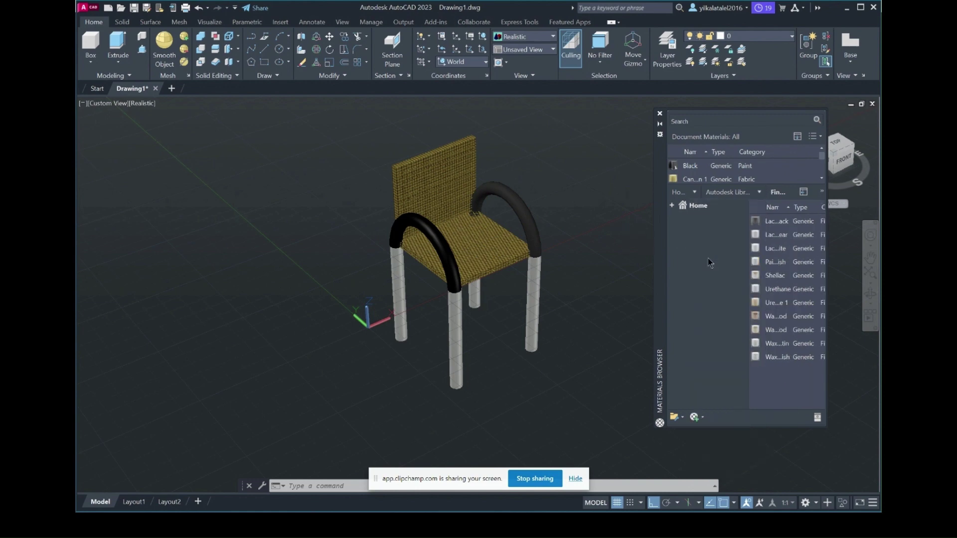
{"action": "mouse_move", "coordinate": [777, 316]}
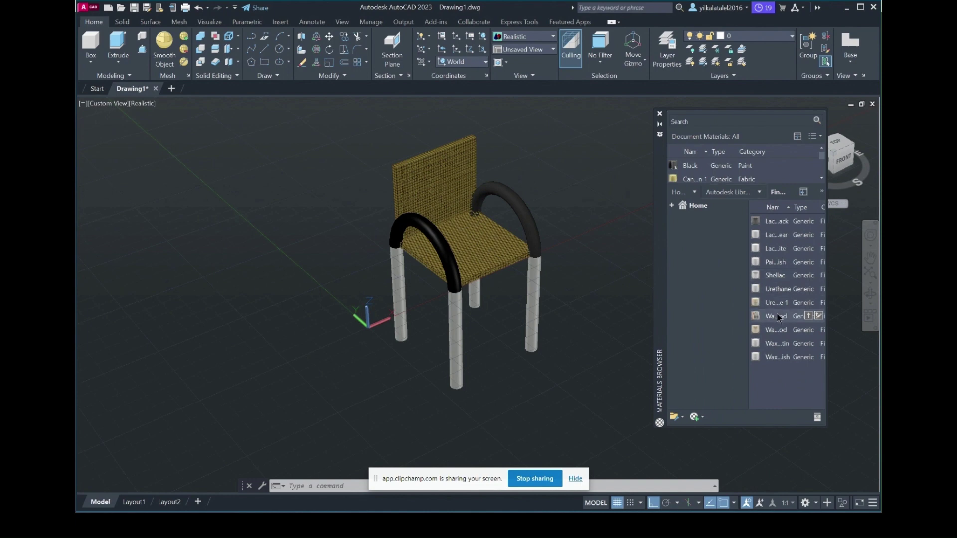
{"action": "left_click", "coordinate": [759, 192]}
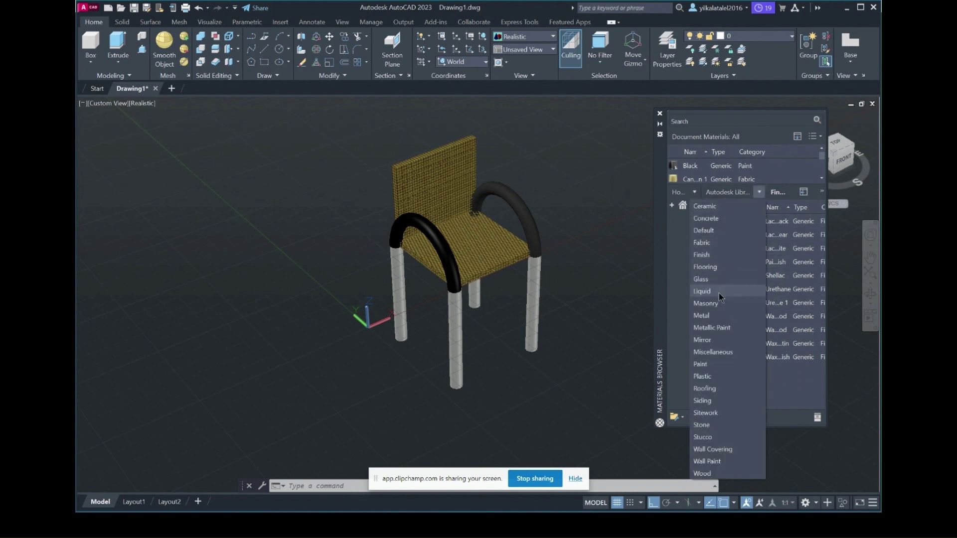
{"action": "left_click", "coordinate": [731, 328]}
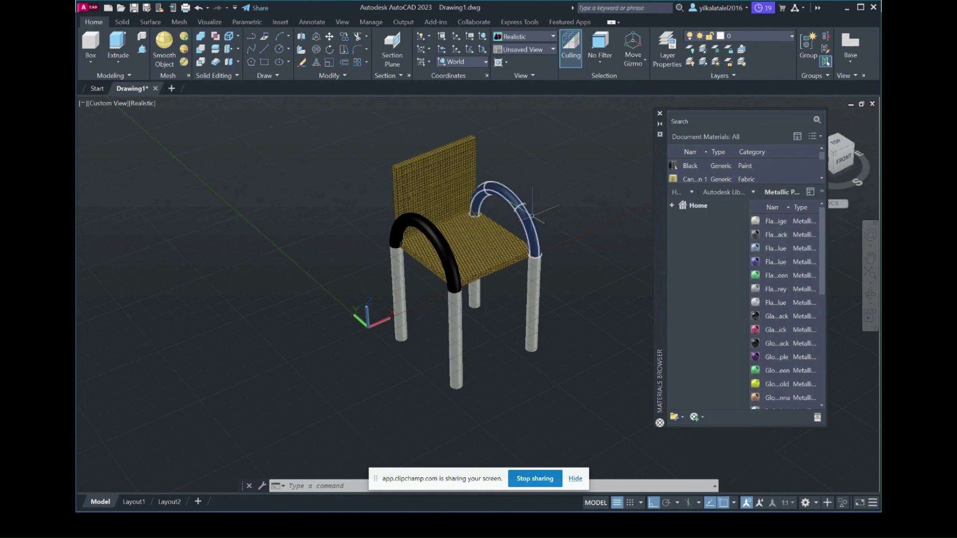
{"action": "scroll", "coordinate": [765, 348], "scroll_direction": "down", "scroll_amount": 5}
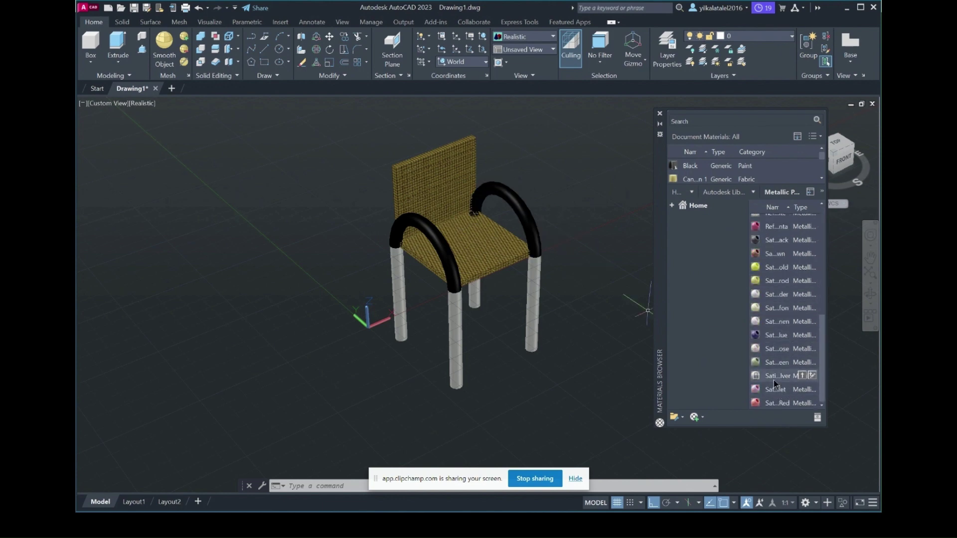
{"action": "mouse_move", "coordinate": [774, 380]}
{"action": "left_mouse_down"}
{"action": "mouse_move", "coordinate": [496, 220]}
{"action": "mouse_move", "coordinate": [511, 195]}
{"action": "left_mouse_up"}
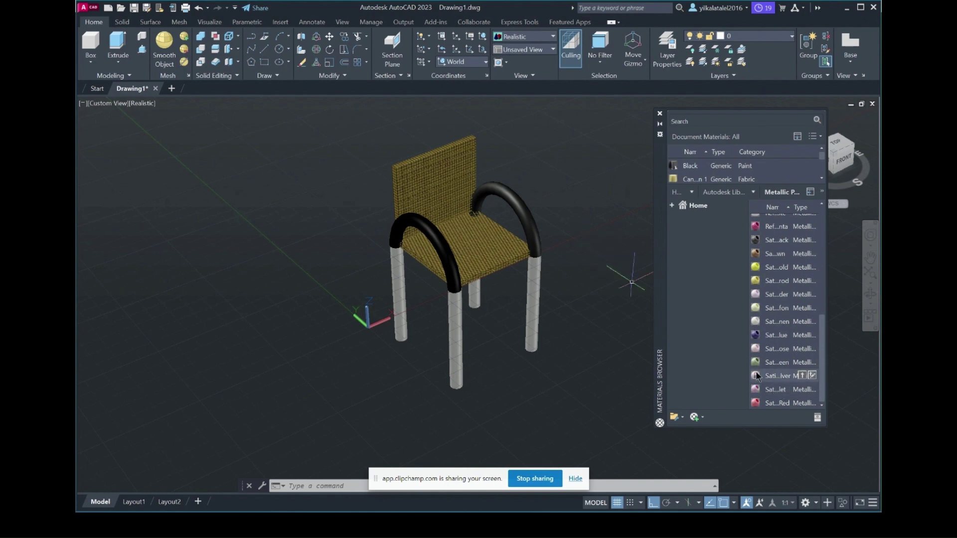
{"action": "left_click_drag", "start_coordinate": [433, 236], "coordinate": [434, 237]}
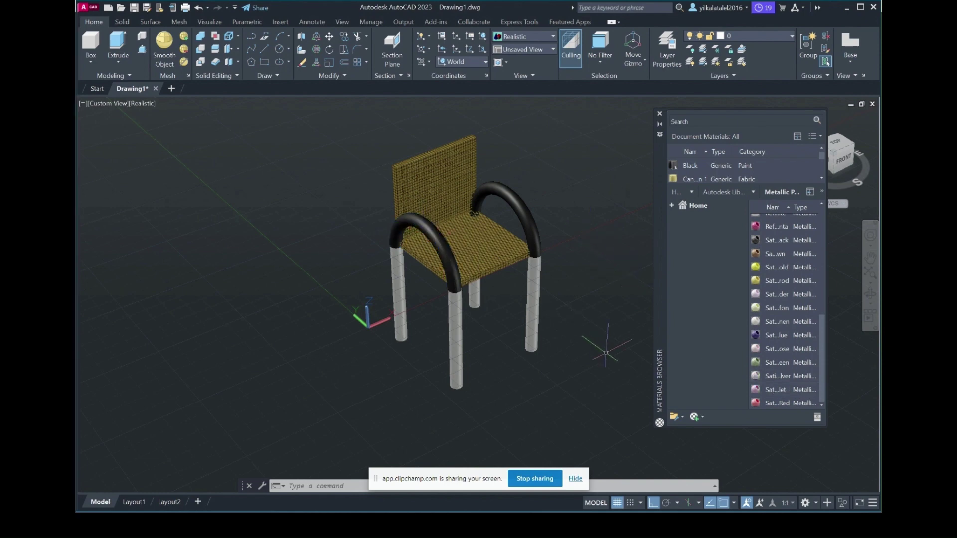
{"action": "left_click", "coordinate": [752, 192]}
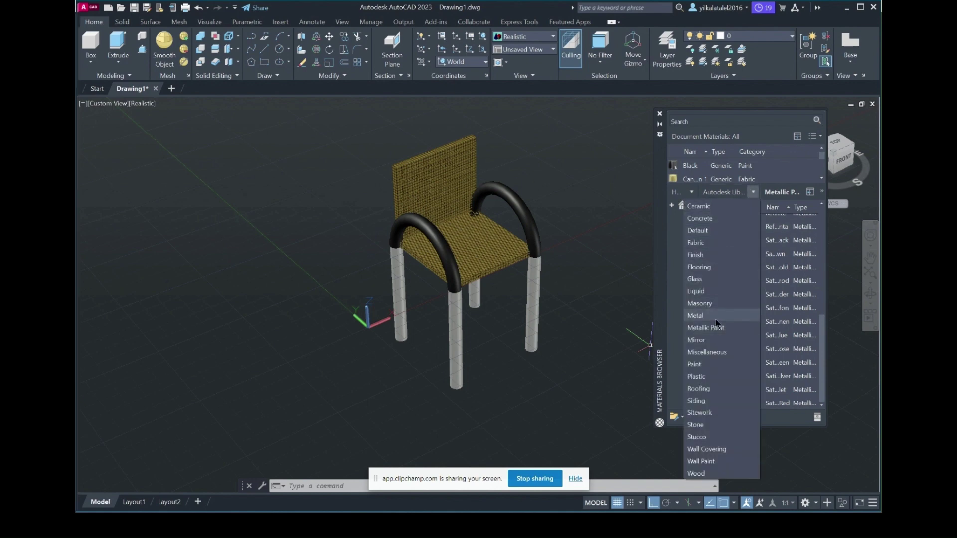
{"action": "left_click", "coordinate": [713, 327]}
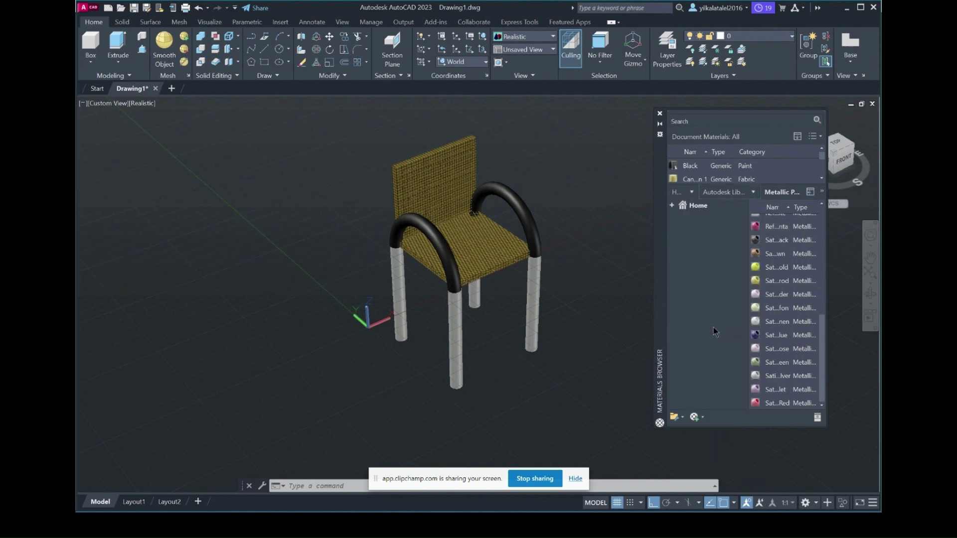
{"action": "scroll", "coordinate": [798, 303], "scroll_direction": "up", "scroll_amount": 5}
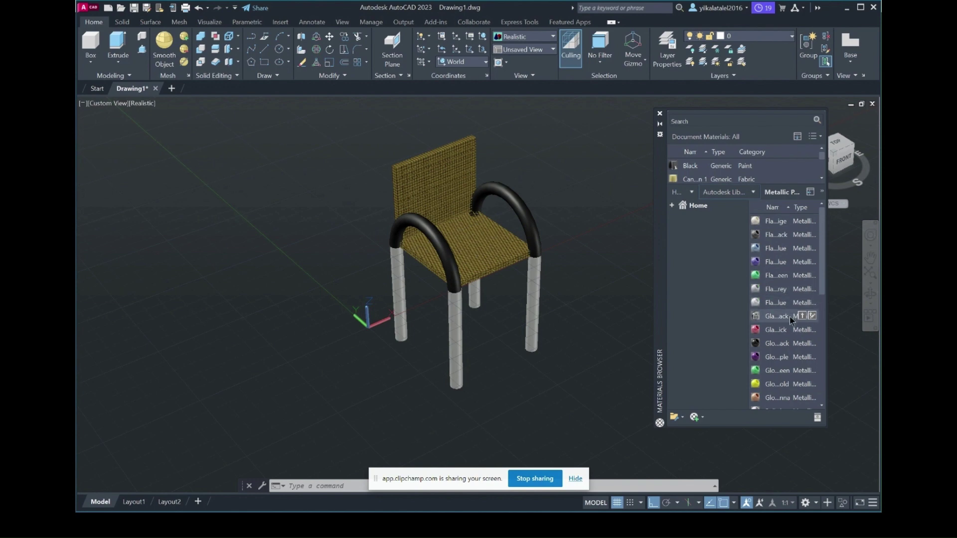
{"action": "scroll", "coordinate": [790, 316], "scroll_direction": "down", "scroll_amount": 5}
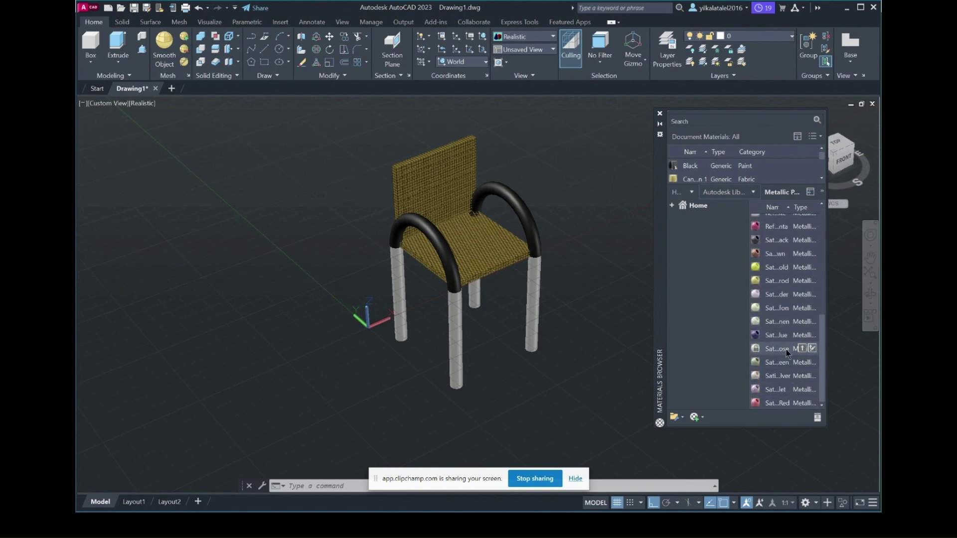
Step: Apply a dark Metal library material to the right front leg
{"action": "left_click", "coordinate": [752, 196]}
{"action": "left_click", "coordinate": [713, 314]}
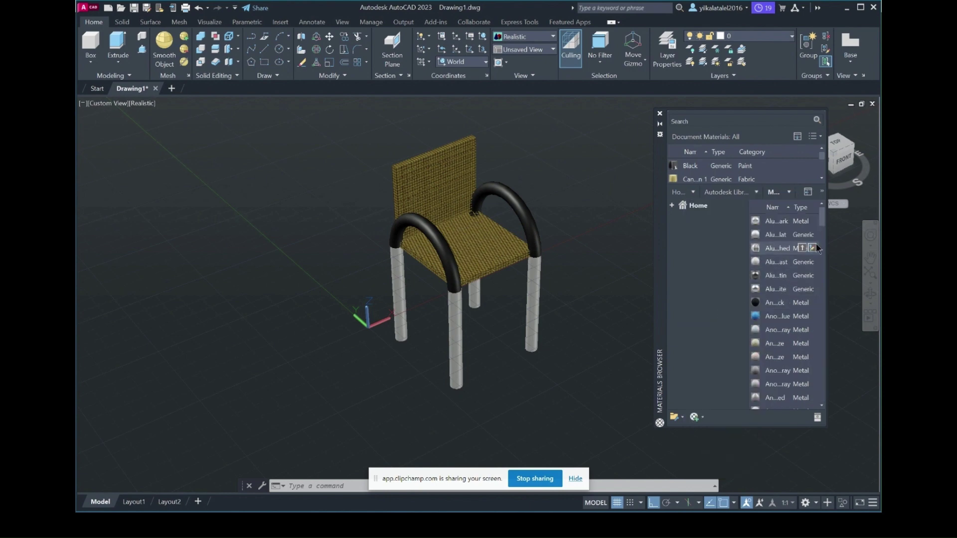
{"action": "scroll", "coordinate": [790, 350], "scroll_direction": "down", "scroll_amount": 5}
{"action": "scroll", "coordinate": [790, 360], "scroll_direction": "down", "scroll_amount": 3}
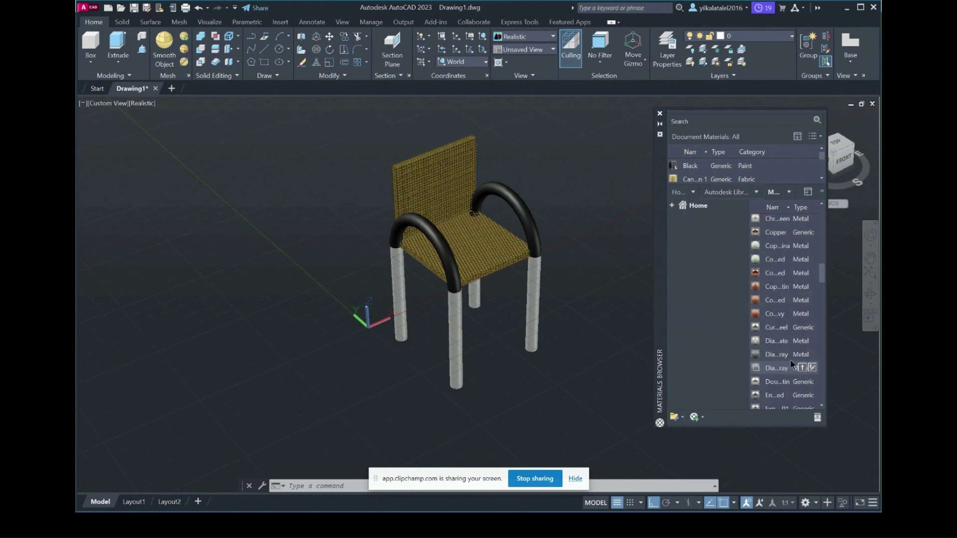
{"action": "scroll", "coordinate": [791, 359], "scroll_direction": "down", "scroll_amount": 3}
{"action": "scroll", "coordinate": [800, 352], "scroll_direction": "down", "scroll_amount": 3}
{"action": "scroll", "coordinate": [793, 374], "scroll_direction": "down", "scroll_amount": 3}
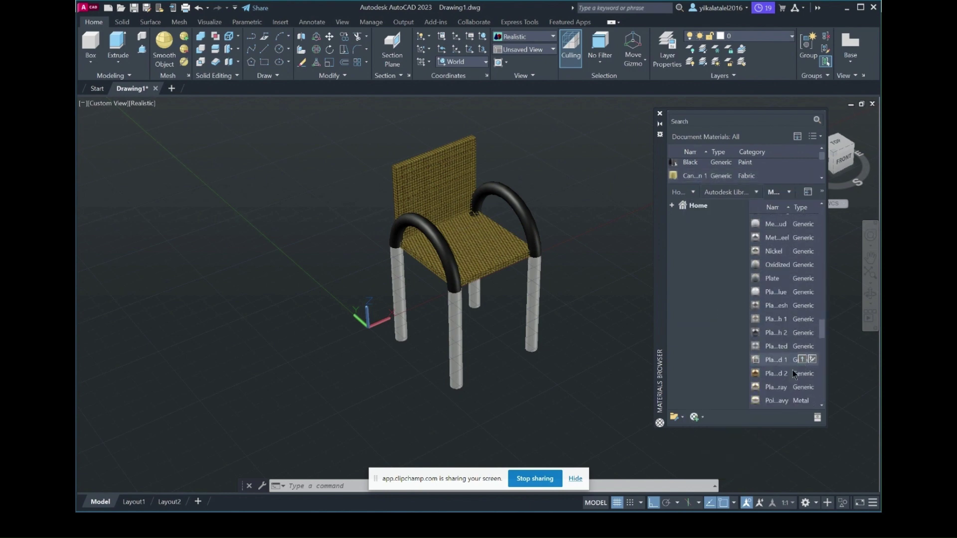
{"action": "scroll", "coordinate": [788, 393], "scroll_direction": "down", "scroll_amount": 5}
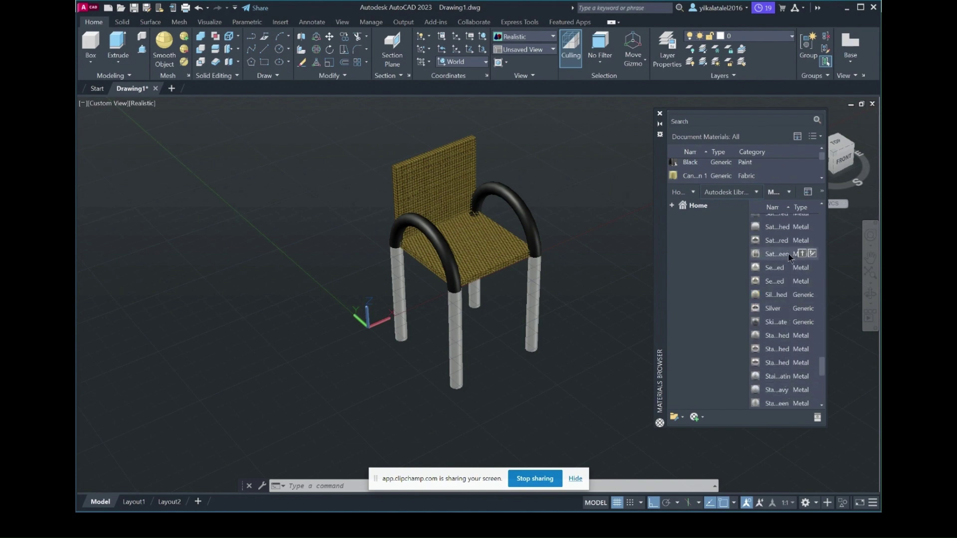
{"action": "scroll", "coordinate": [786, 314], "scroll_direction": "up", "scroll_amount": 5}
{"action": "scroll", "coordinate": [784, 321], "scroll_direction": "up", "scroll_amount": 5}
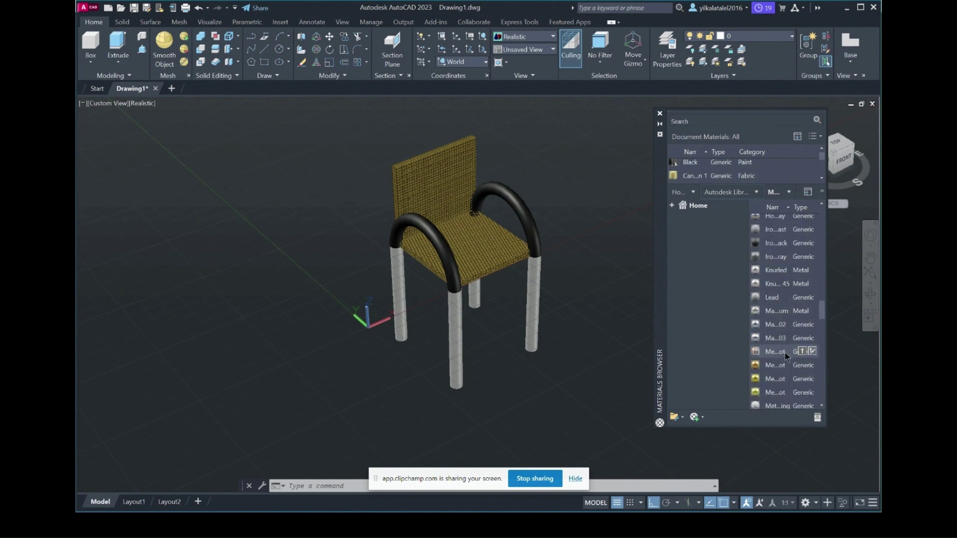
{"action": "left_click_drag", "start_coordinate": [786, 356], "coordinate": [540, 327]}
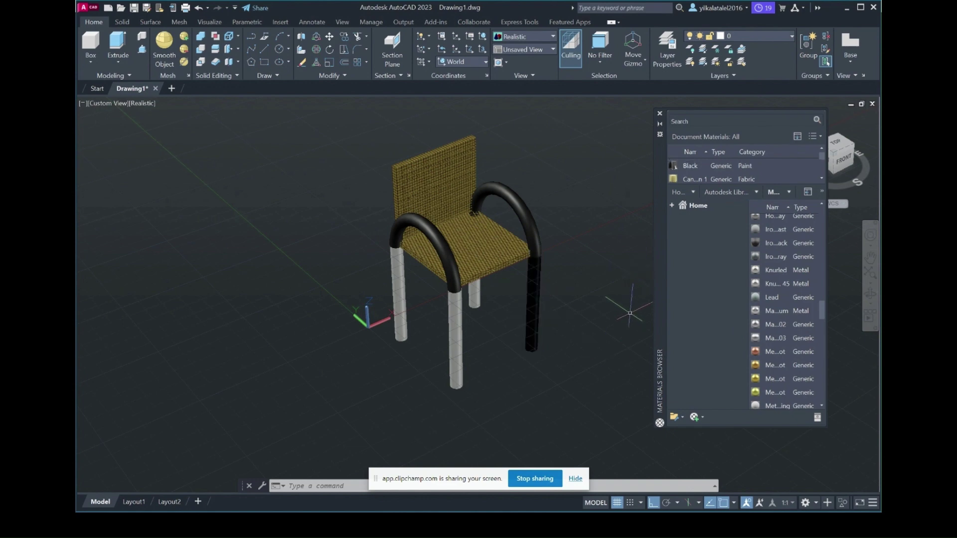
{"action": "left_click", "coordinate": [757, 192]}
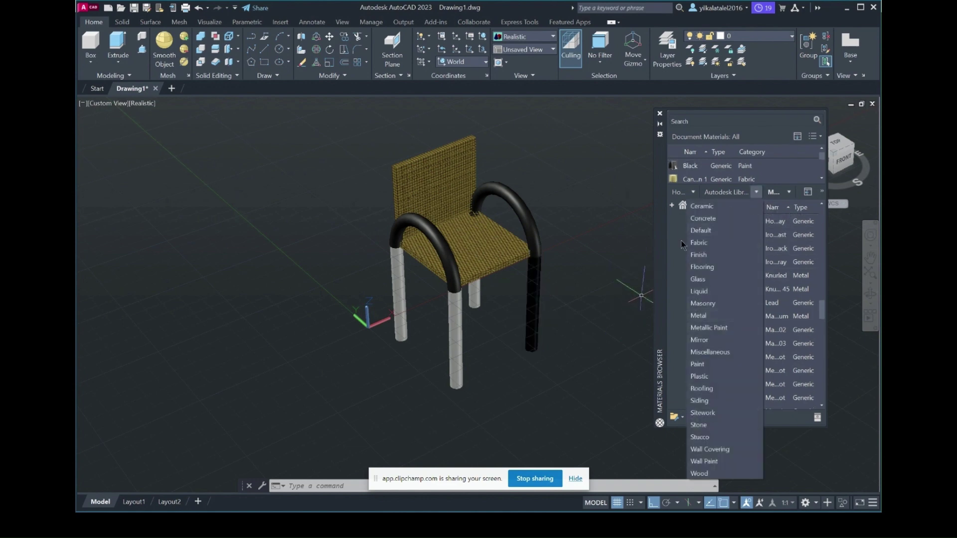
Step: Apply a brown wood Flooring material to the right front and front legs
{"action": "left_click", "coordinate": [716, 268]}
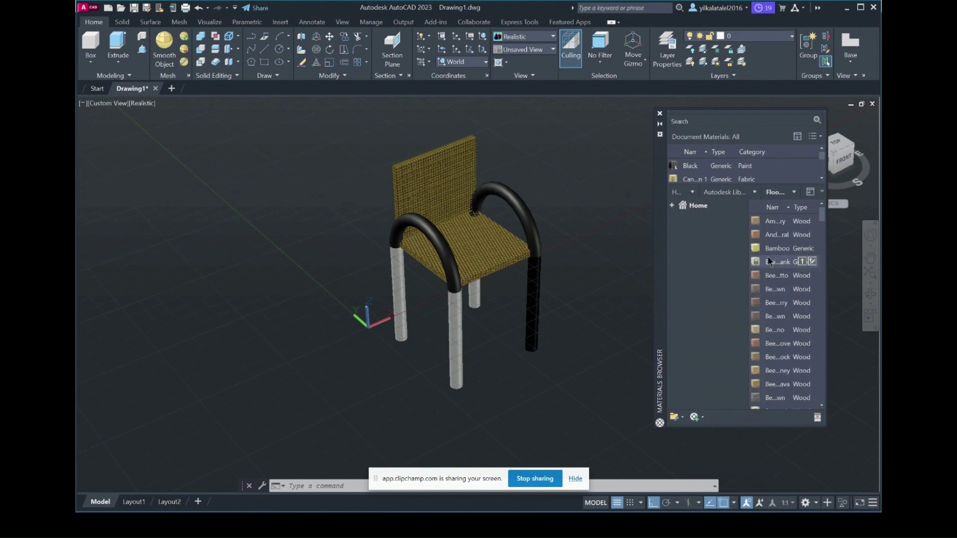
{"action": "left_click_drag", "start_coordinate": [783, 285], "coordinate": [577, 280]}
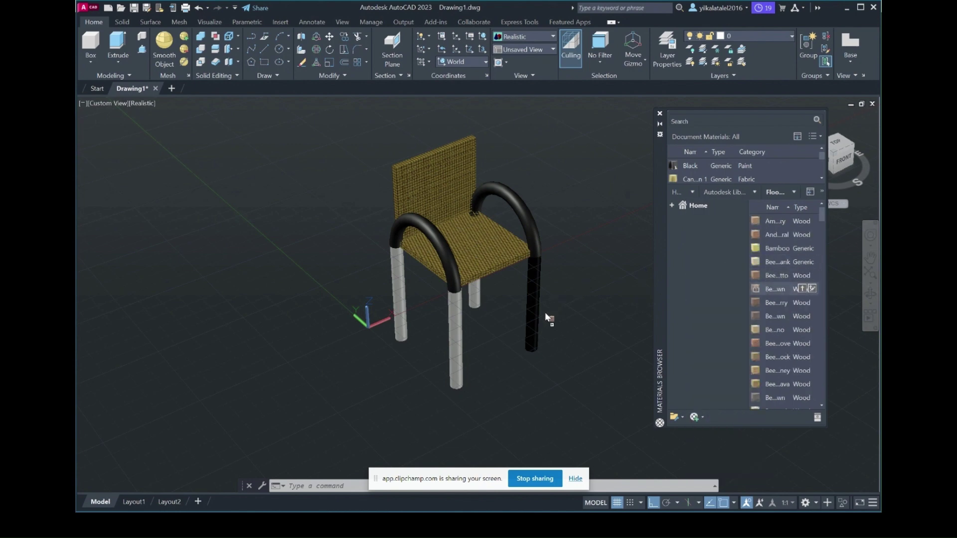
{"action": "left_click_drag", "start_coordinate": [539, 325], "coordinate": [534, 325]}
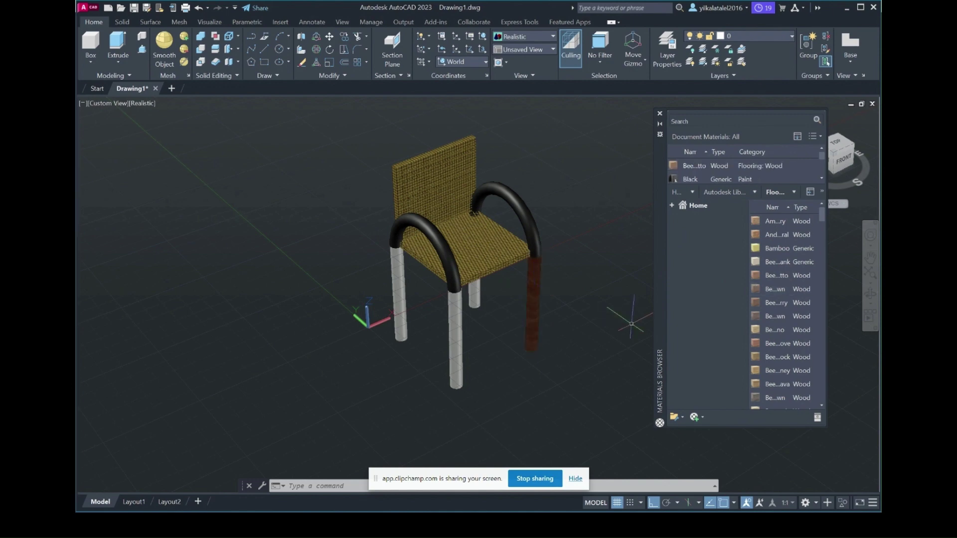
{"action": "left_click_drag", "start_coordinate": [787, 276], "coordinate": [629, 312]}
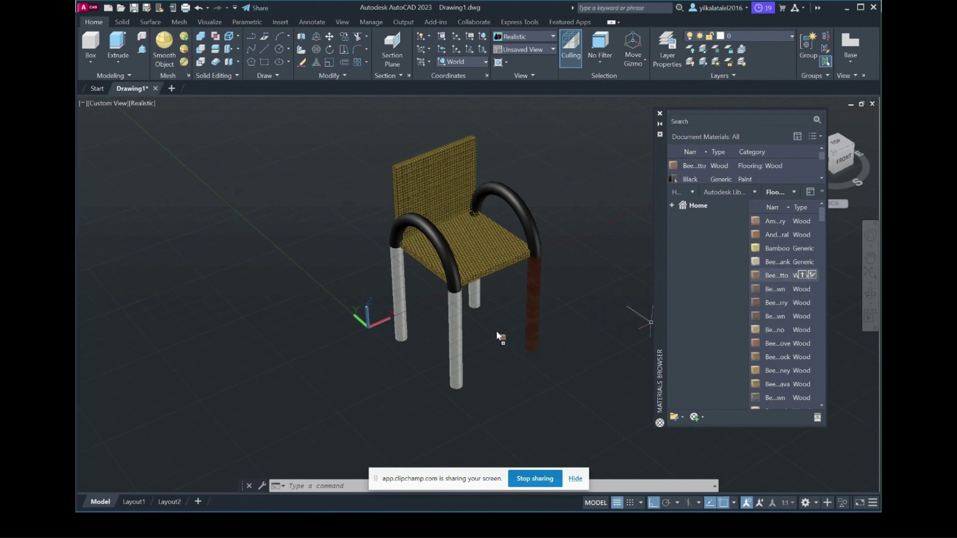
{"action": "left_click_drag", "start_coordinate": [460, 344], "coordinate": [458, 342]}
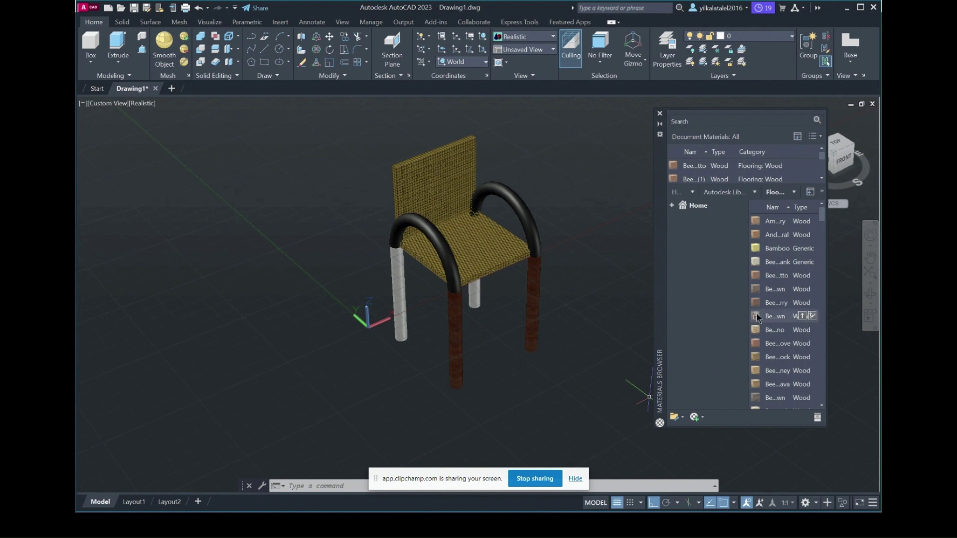
Step: Apply the brown wood to the left and rear legs, cancelling a stray selection
{"action": "left_click_drag", "start_coordinate": [773, 278], "coordinate": [524, 310]}
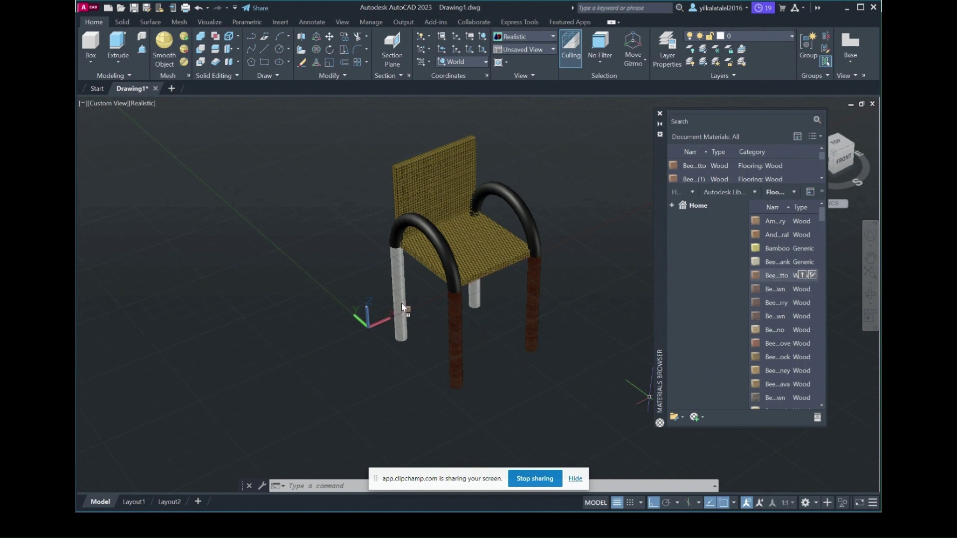
{"action": "left_click_drag", "start_coordinate": [392, 312], "coordinate": [401, 303]}
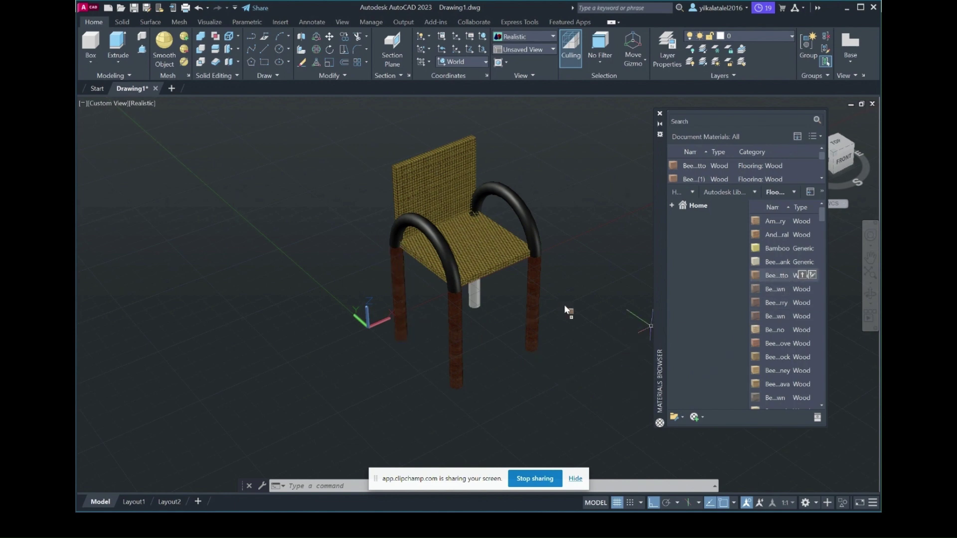
{"action": "left_click_drag", "start_coordinate": [479, 300], "coordinate": [479, 302]}
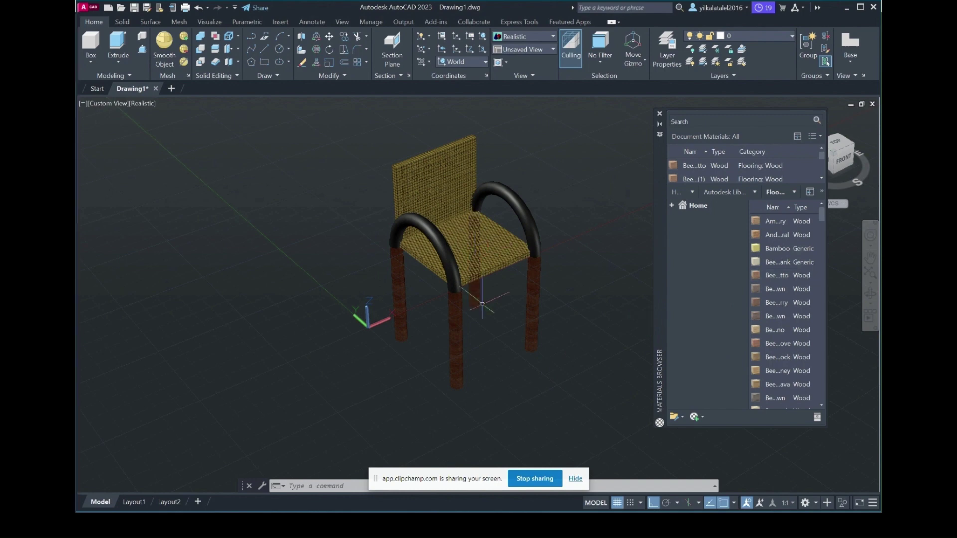
{"action": "left_click", "coordinate": [582, 355]}
{"action": "key", "text": "Escape"}
{"action": "middle_click_drag", "start_coordinate": [583, 346], "coordinate": [577, 353]}
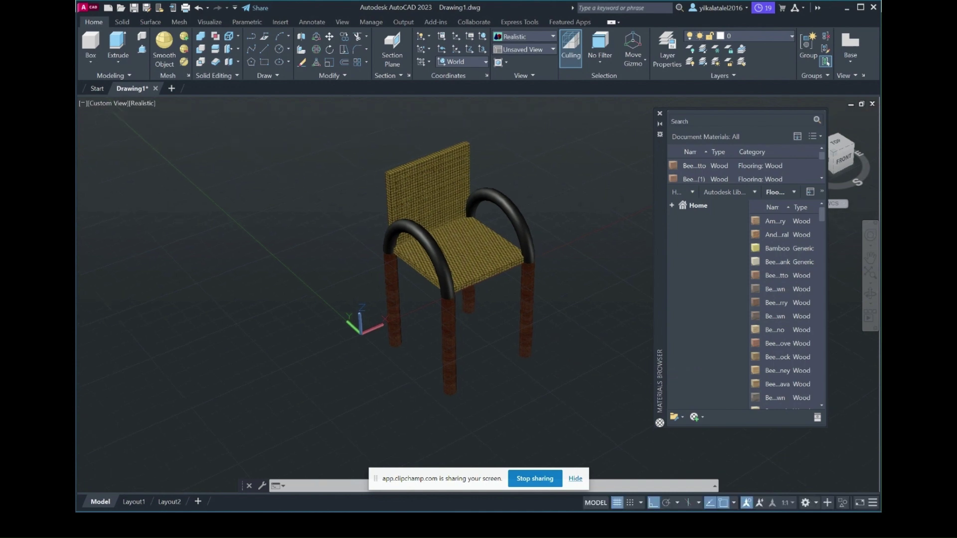
Step: Close the Materials Browser and return the chair to the Home view
{"action": "left_click", "coordinate": [661, 115]}
{"action": "middle_click_drag", "start_coordinate": [517, 246], "coordinate": [540, 346], "text": "shift"}
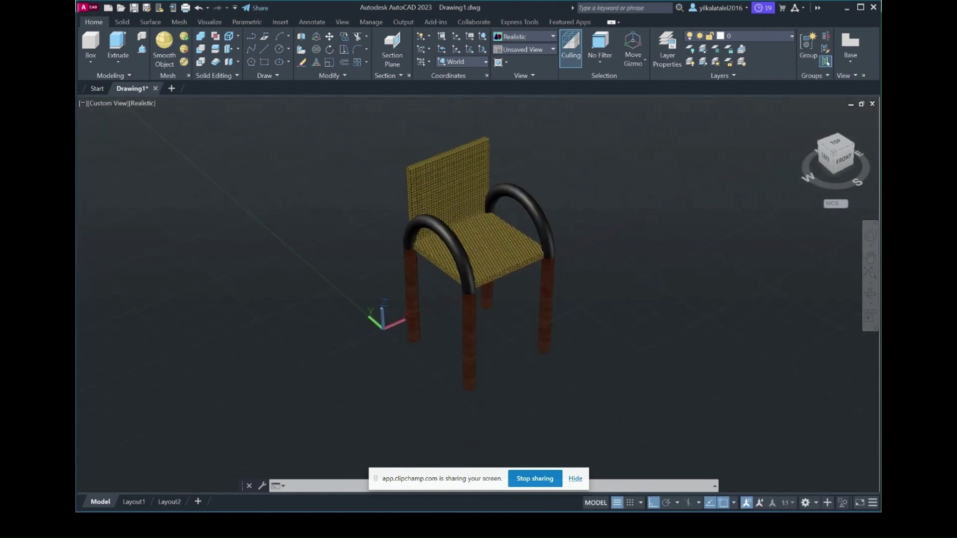
{"action": "mouse_move", "coordinate": [836, 157]}
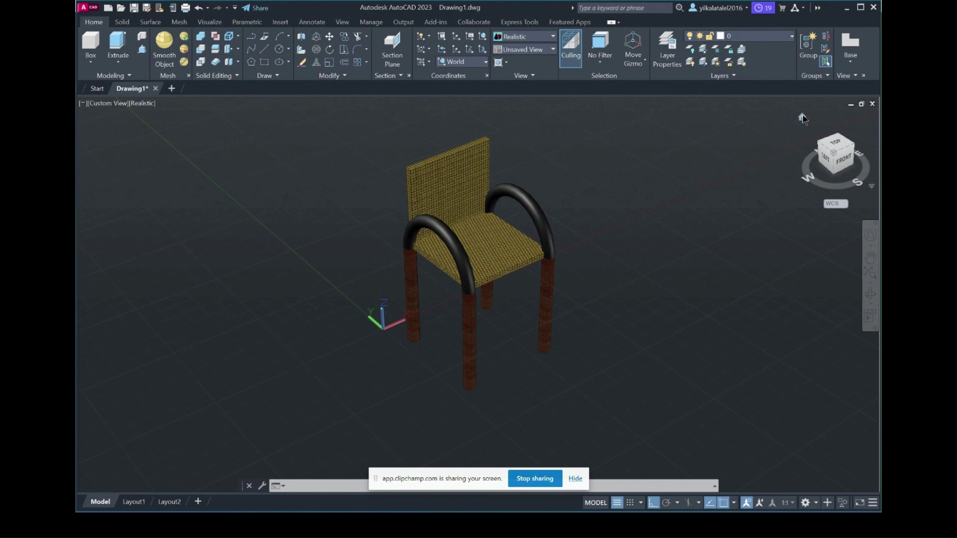
{"action": "left_click", "coordinate": [802, 117]}
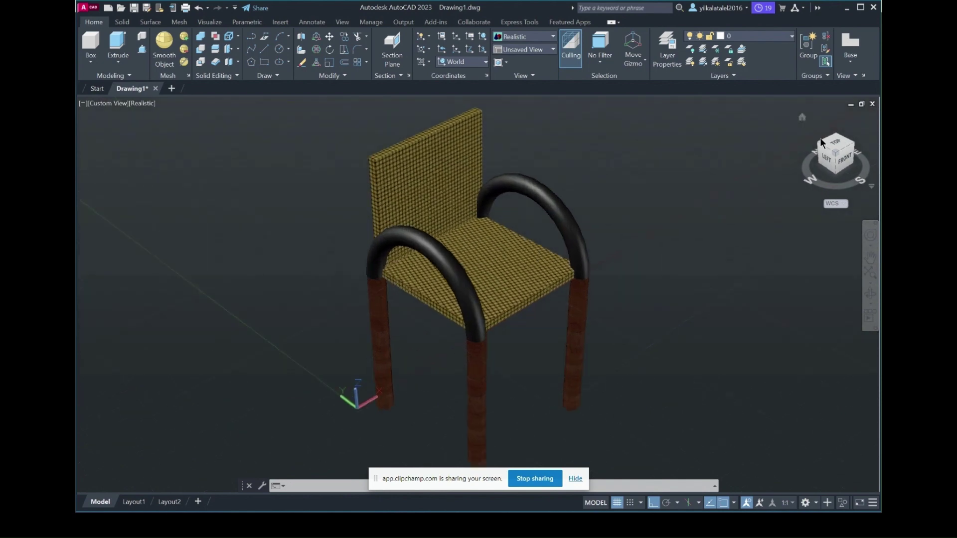
Step: Orbit the view to inspect the finished chair from another angle
{"action": "left_click", "coordinate": [871, 294]}
{"action": "mouse_move", "coordinate": [715, 278]}
{"action": "left_mouse_down"}
{"action": "mouse_move", "coordinate": [662, 301]}
{"action": "mouse_move", "coordinate": [662, 259]}
{"action": "mouse_move", "coordinate": [700, 260]}
{"action": "mouse_move", "coordinate": [715, 237]}
{"action": "mouse_move", "coordinate": [651, 366]}
{"action": "mouse_move", "coordinate": [636, 342]}
{"action": "mouse_move", "coordinate": [643, 258]}
{"action": "mouse_move", "coordinate": [694, 263]}
{"action": "mouse_move", "coordinate": [698, 283]}
{"action": "left_mouse_up"}
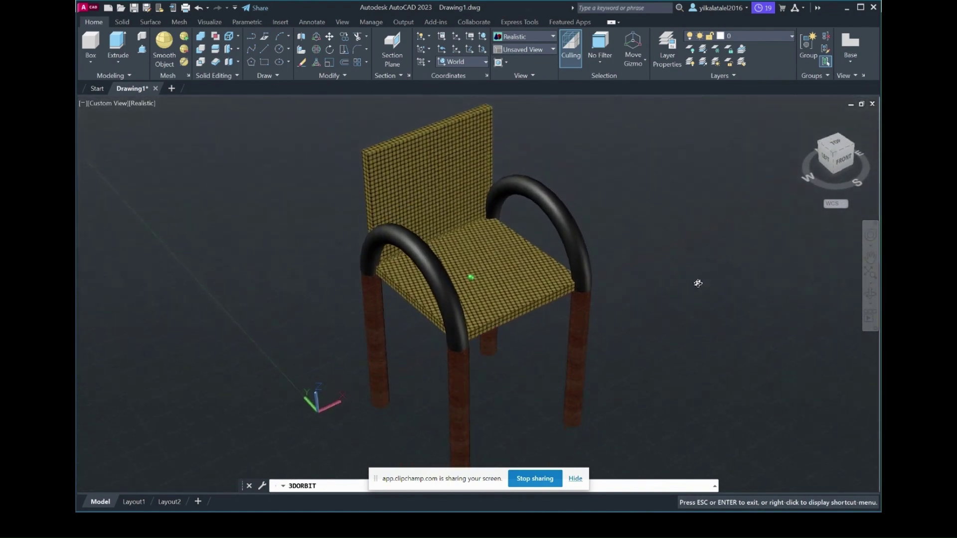
{"action": "left_click", "coordinate": [529, 486]}
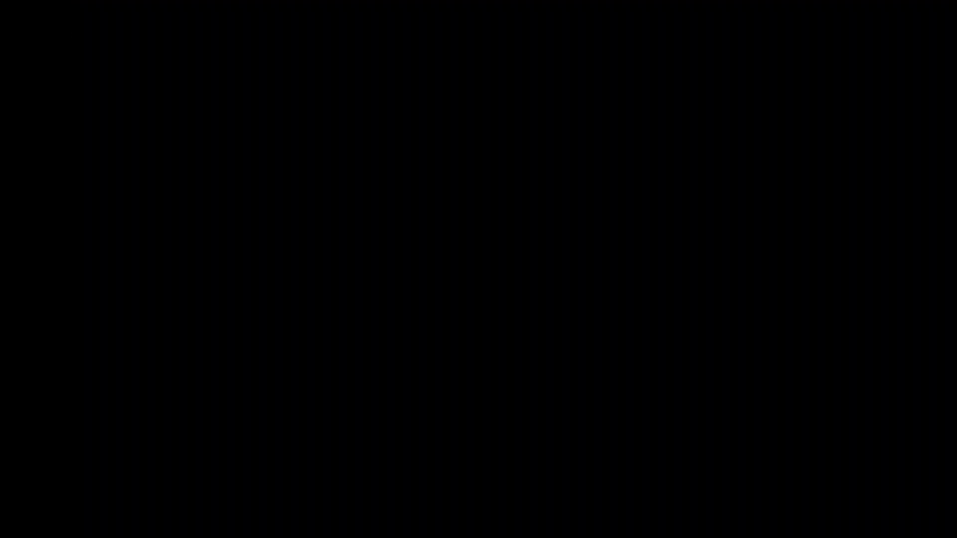